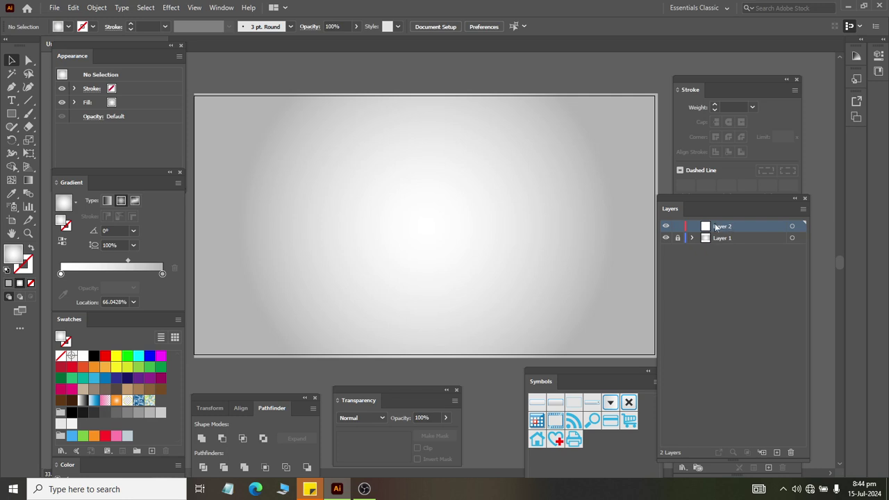
Create a 500 × 500 px circle with the Ellipse tool.
left_click_drag(11, 113, 52, 141)
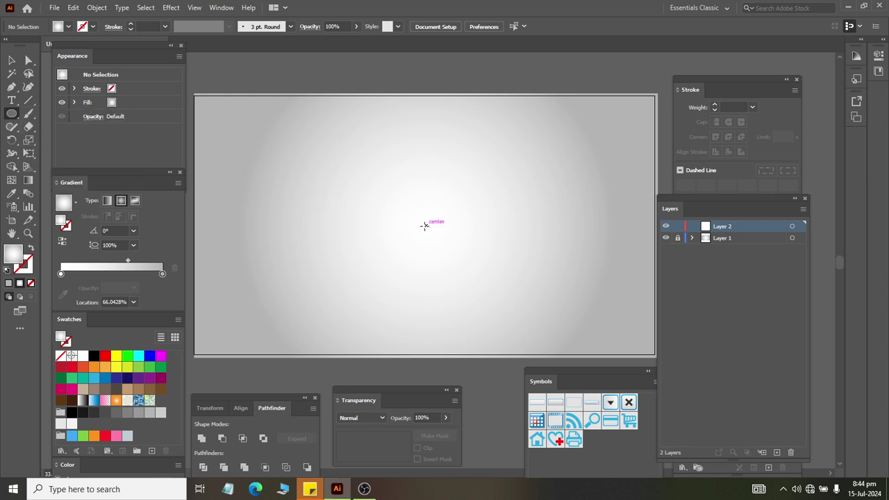
left_click(424, 226)
type("700")
key("Tab")
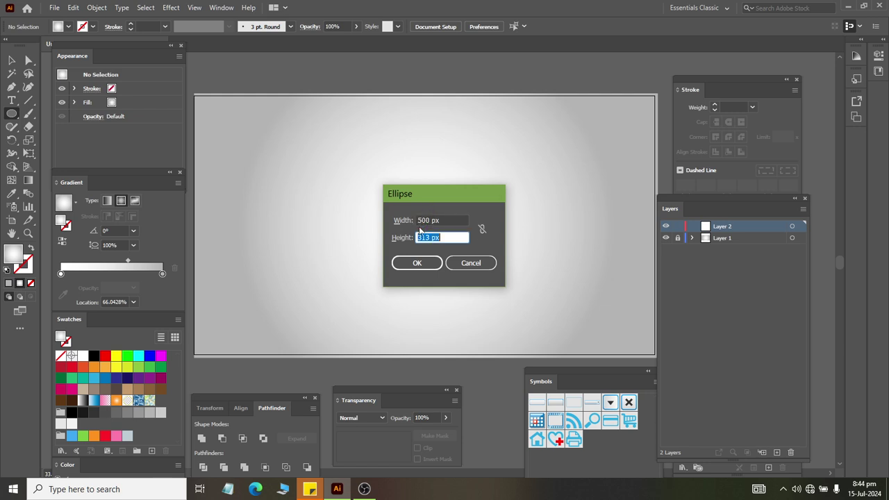
type("700")
key("Return")
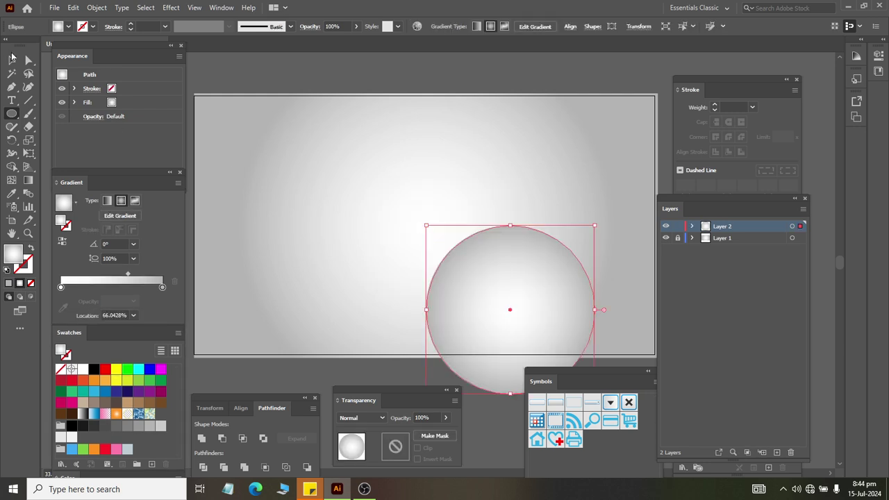
Centre the circle on the artboard, fill it dark navy, and nudge it slightly higher.
left_click(12, 58)
left_click_drag(534, 313, 454, 238)
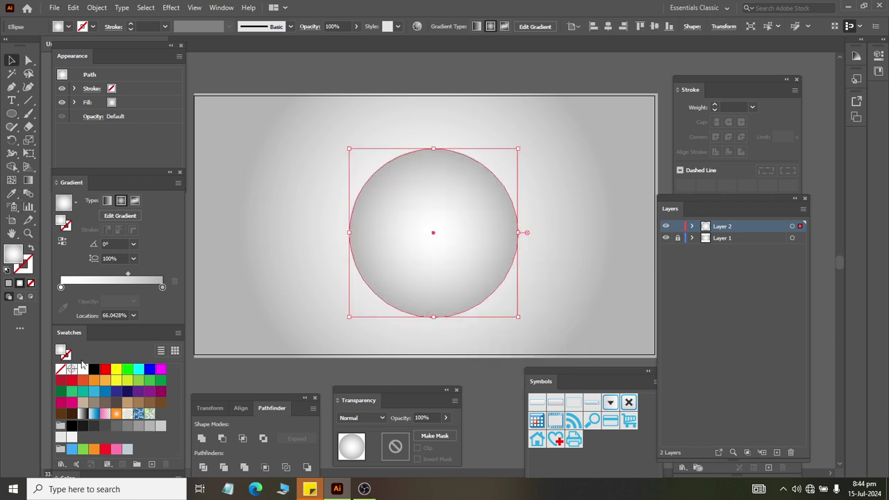
left_click(127, 390)
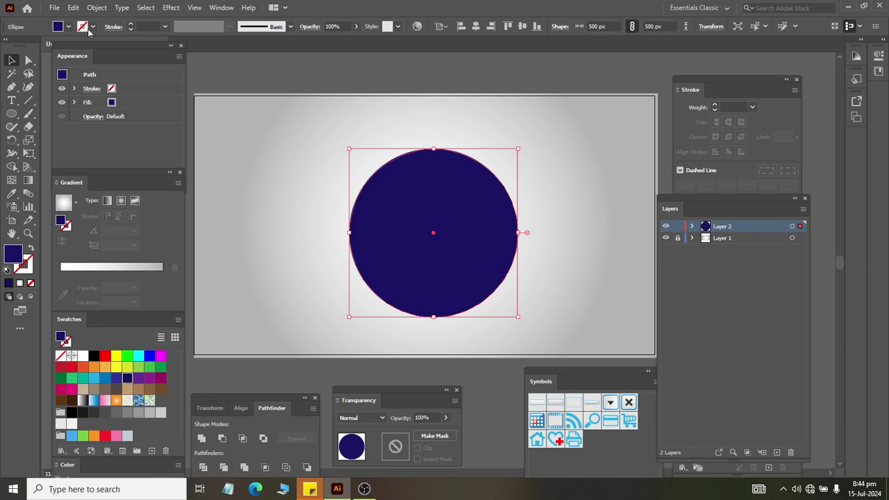
left_click(460, 77)
scroll(452, 185, "down", 1)
left_click_drag(433, 234, 431, 224)
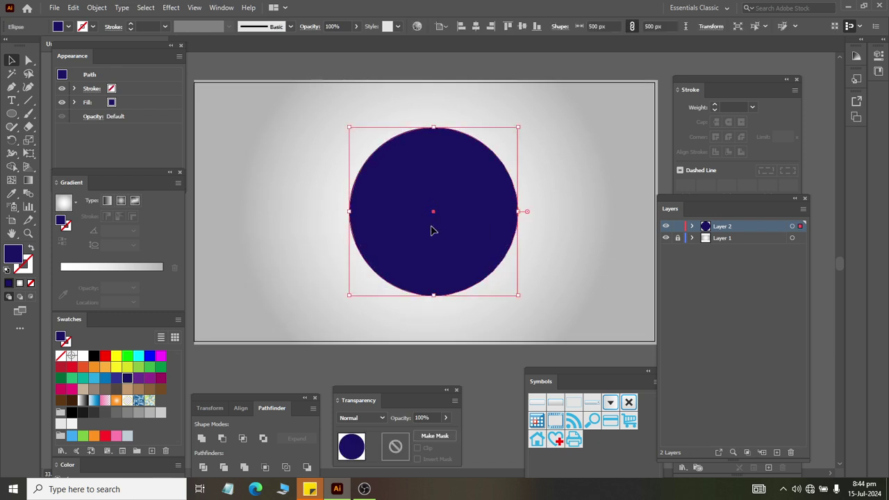
Draw a thin flat ellipse just below the navy circle.
left_click(380, 82)
left_click(12, 114)
scroll(424, 280, "down", 3)
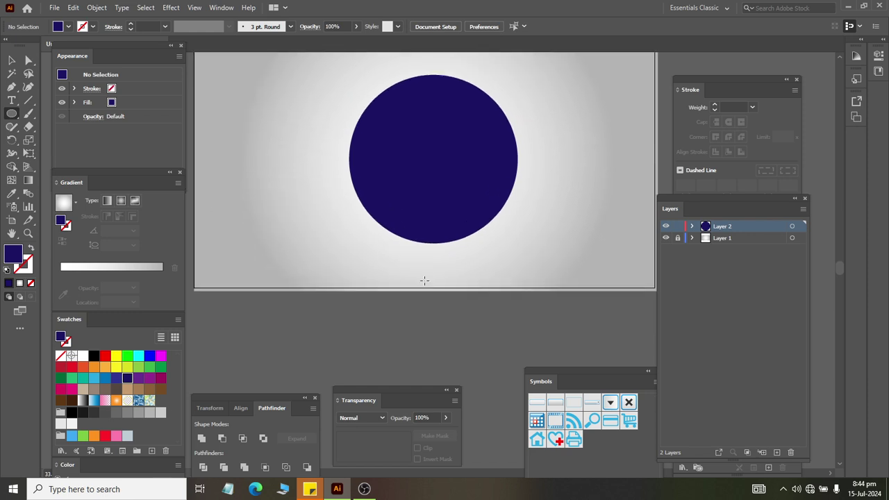
scroll(425, 281, "down", 1)
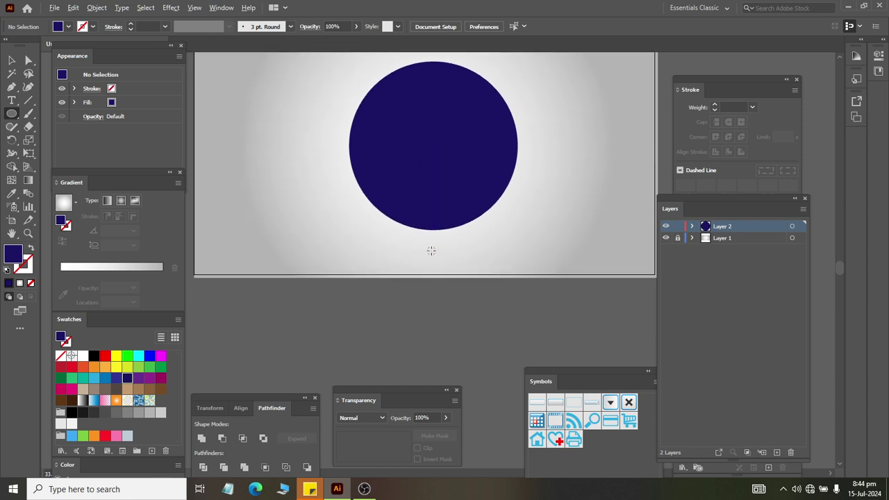
left_click_drag(431, 250, 491, 257)
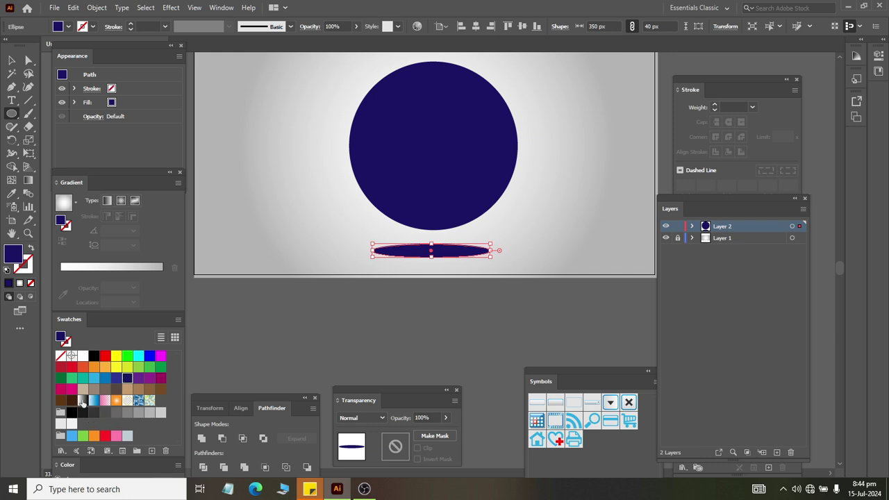
Fill the flat ellipse with a white-to-grey gradient and reselect it.
left_click(83, 400)
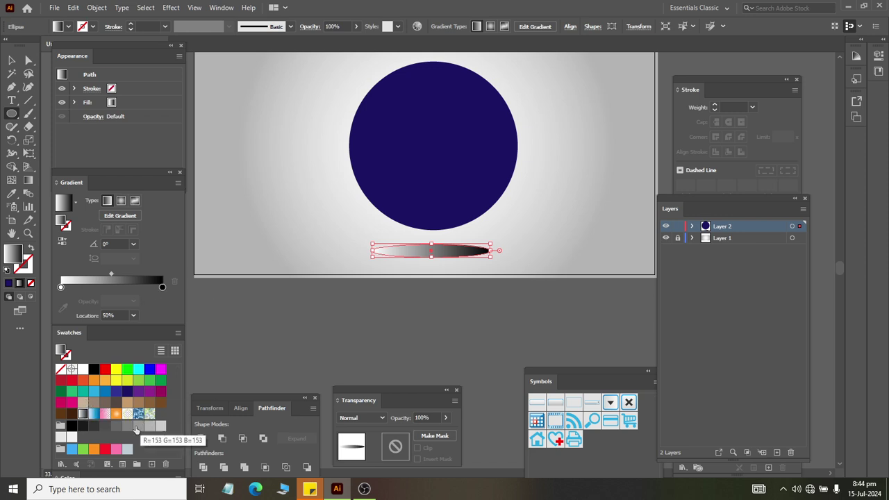
mouse_move(129, 426)
left_mouse_down()
mouse_move(136, 287)
mouse_move(154, 311)
mouse_move(192, 284)
left_mouse_up()
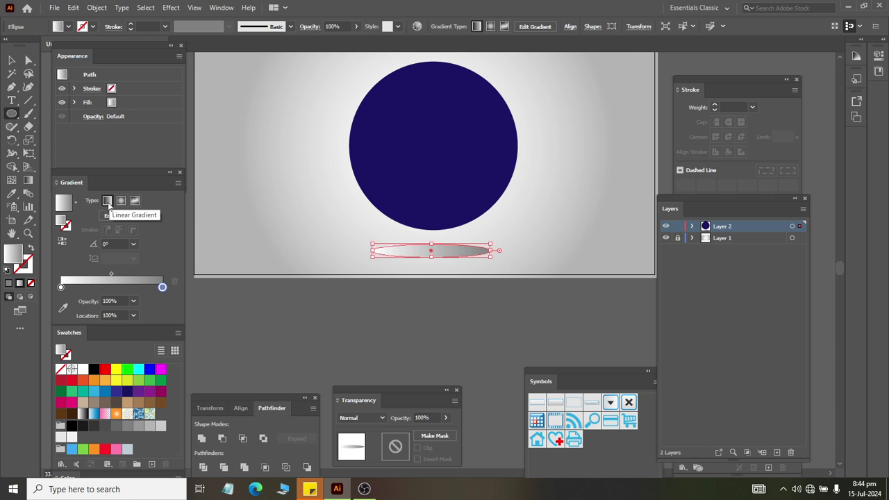
left_click(11, 60)
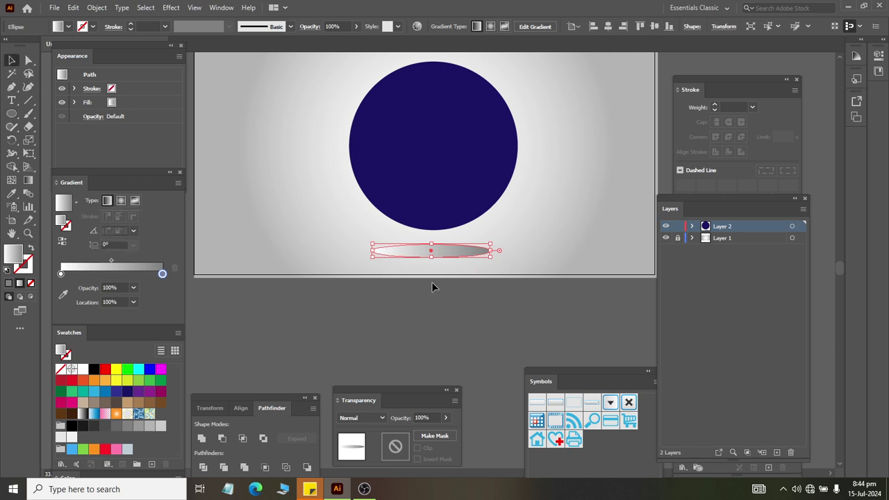
left_click(432, 286)
left_click(431, 249)
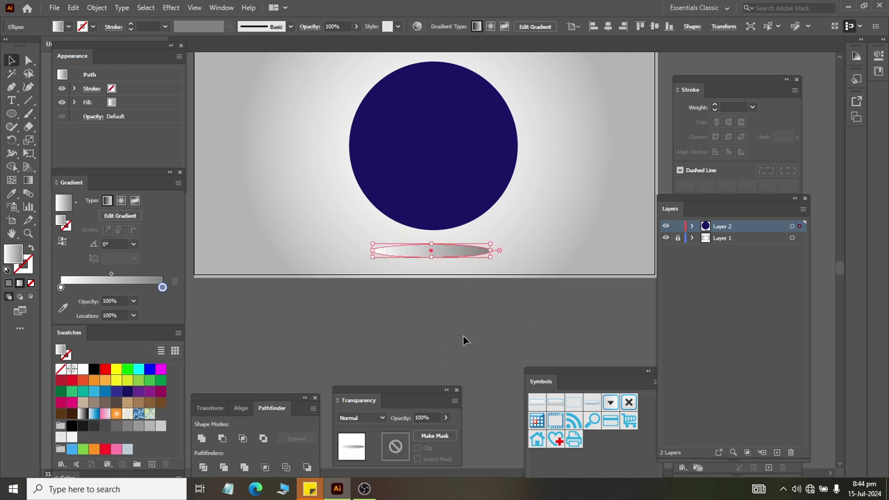
left_click(171, 8)
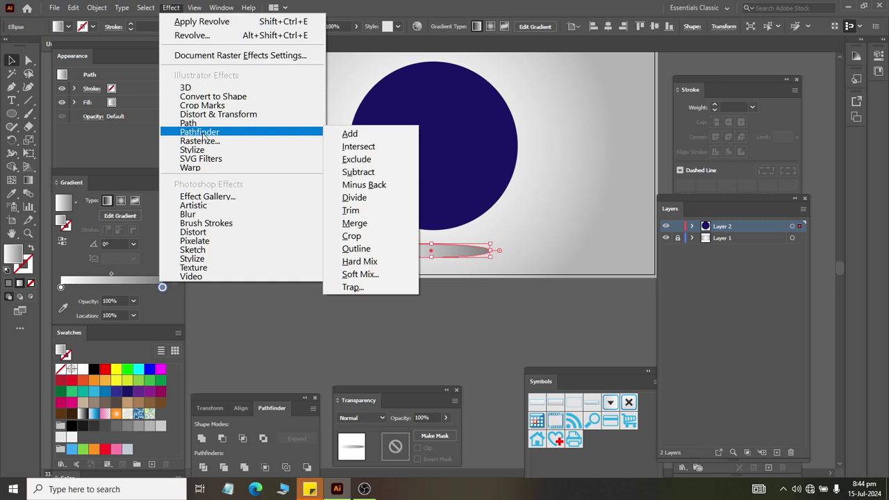
mouse_move(191, 150)
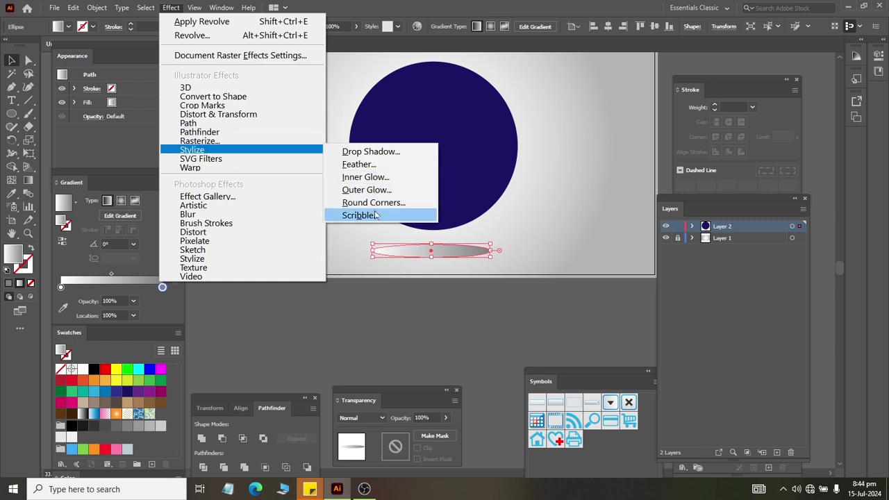
Try a Feather effect on the ellipse, then cancel it.
left_click(375, 166)
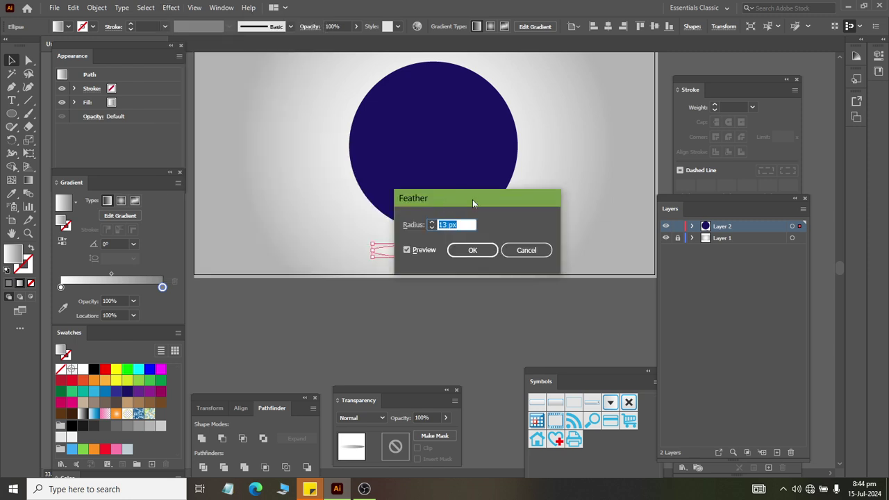
left_click_drag(472, 200, 653, 179)
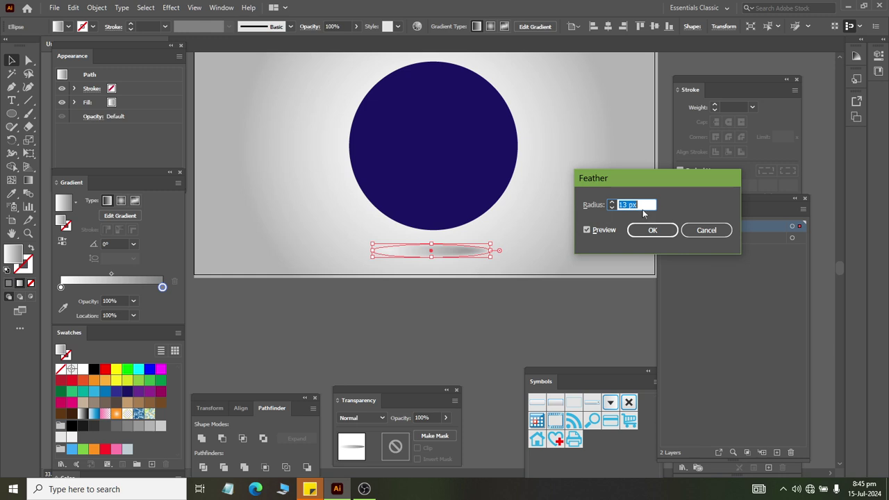
key("Up")
left_click(706, 232)
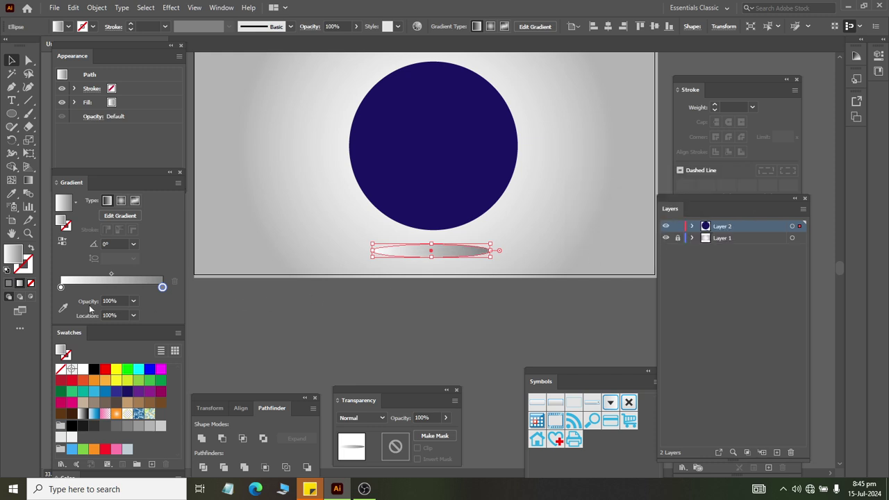
Fill the ellipse with light grey and apply a 13 px Feather effect.
left_click(147, 427)
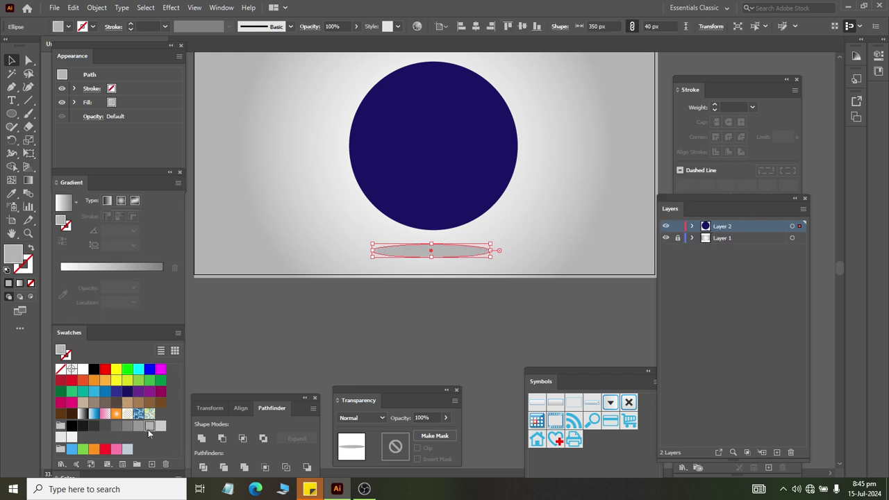
left_click(171, 7)
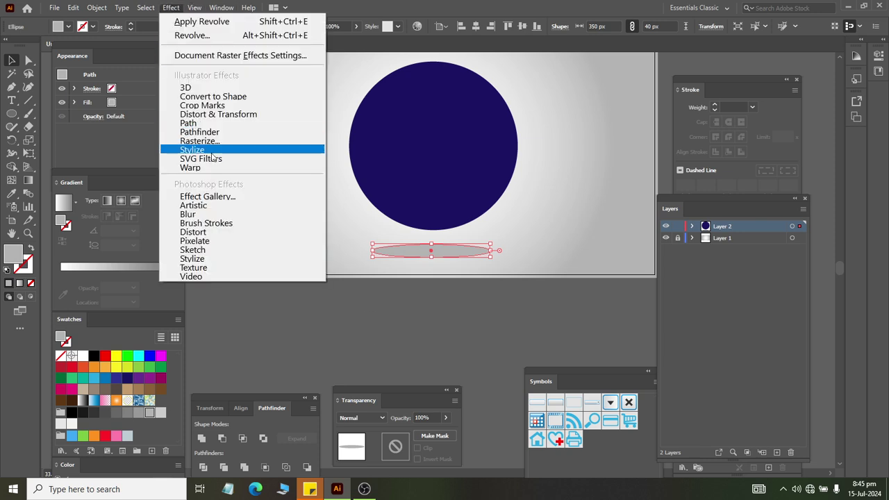
mouse_move(193, 150)
left_click(359, 164)
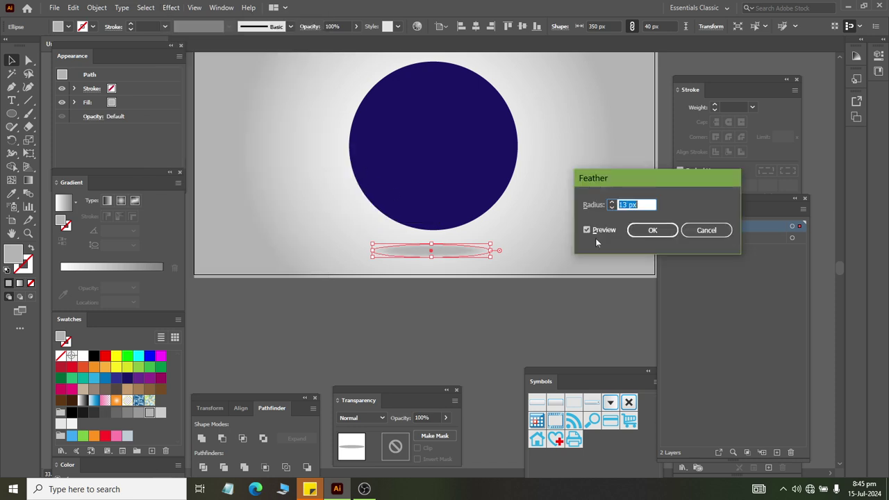
left_click(647, 202)
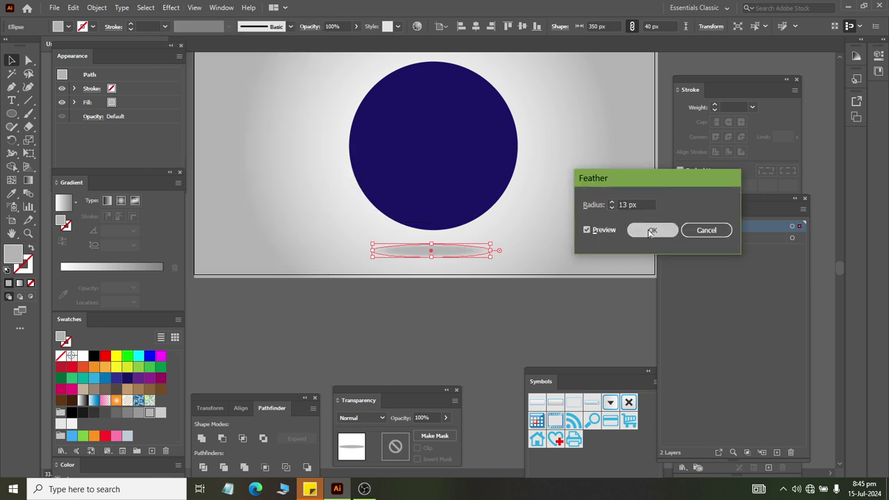
left_click(652, 230)
left_click(358, 325)
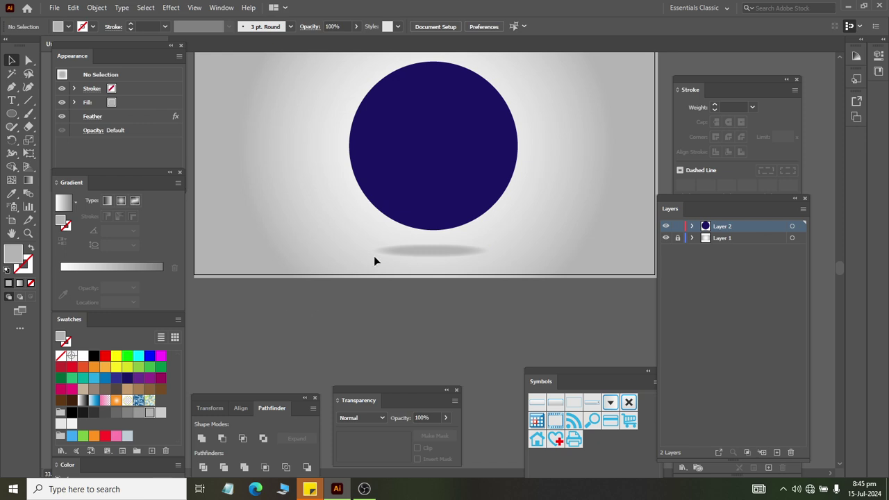
Stretch the shadow ellipse taller, from 40 to 56 px.
left_click(437, 251)
left_click_drag(432, 257, 432, 261)
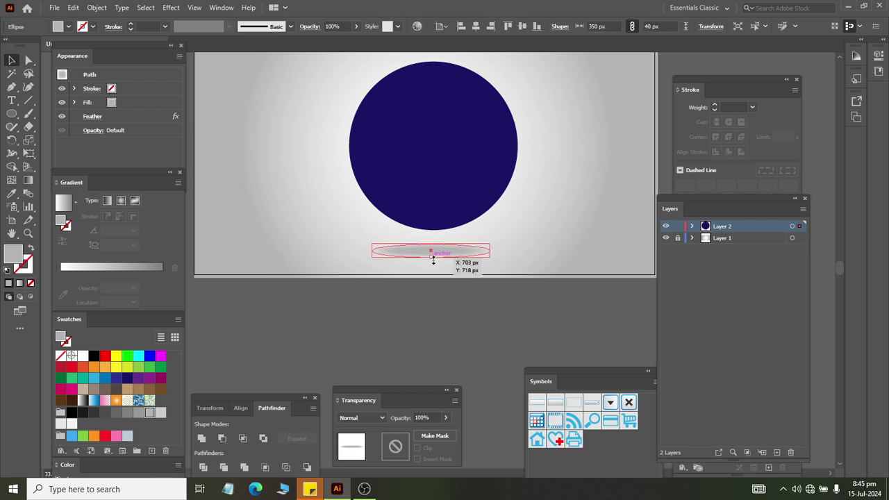
left_click(449, 336)
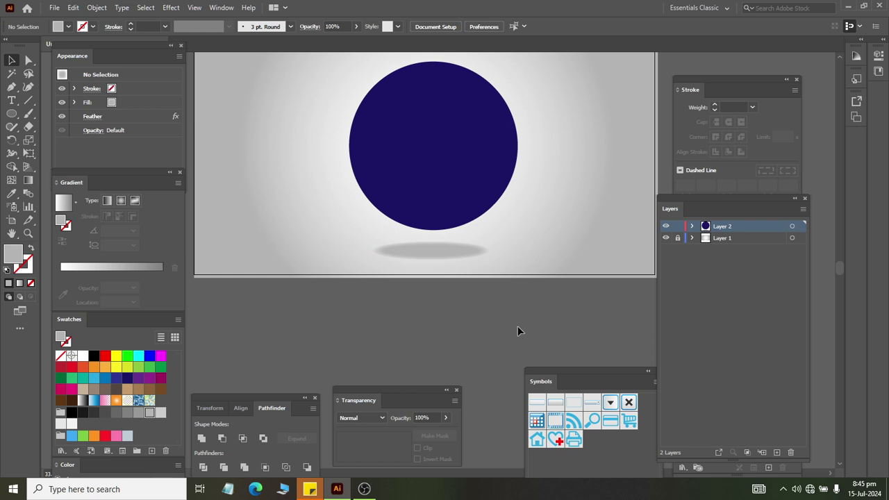
Lower the shadow ellipse's opacity to 81%.
left_click(429, 250)
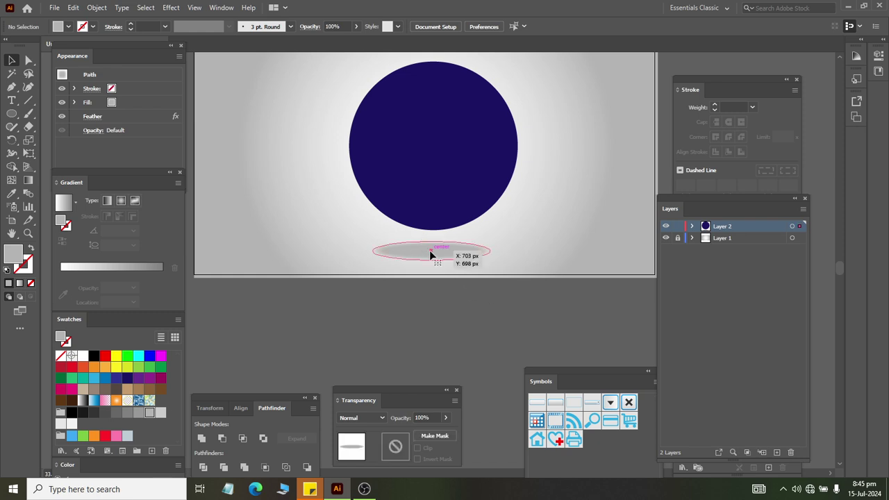
left_click(447, 418)
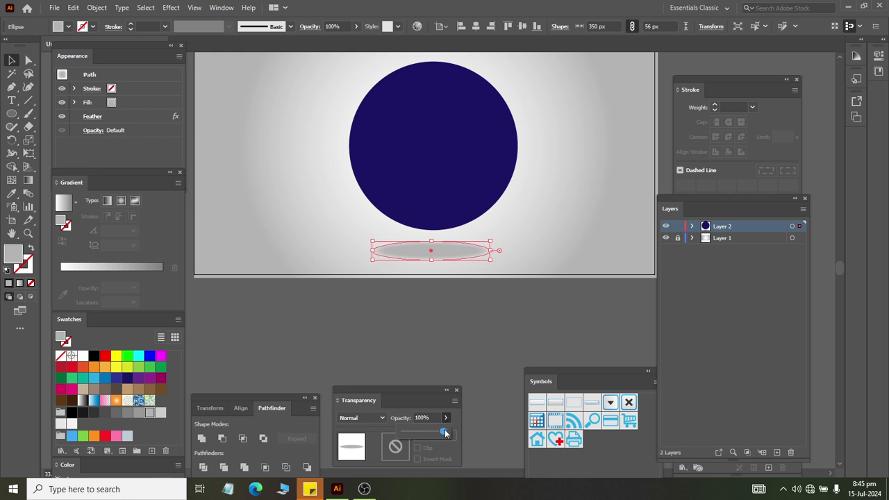
left_click_drag(444, 432, 435, 433)
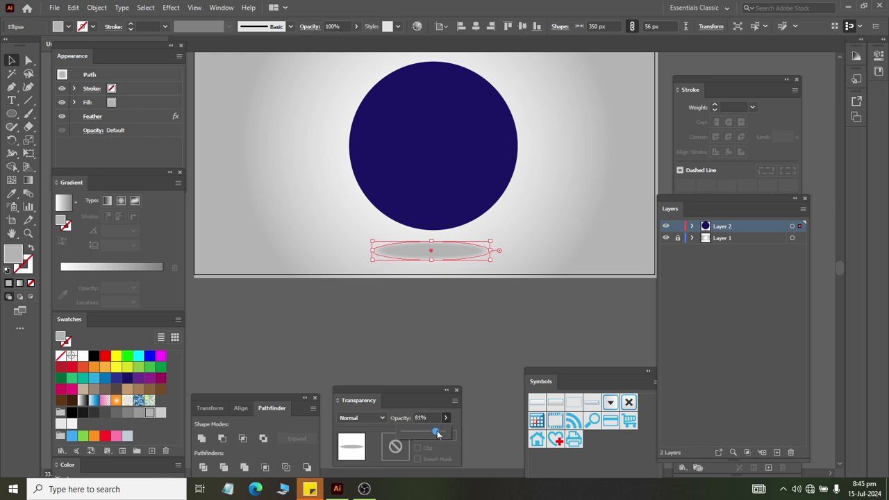
left_click(508, 315)
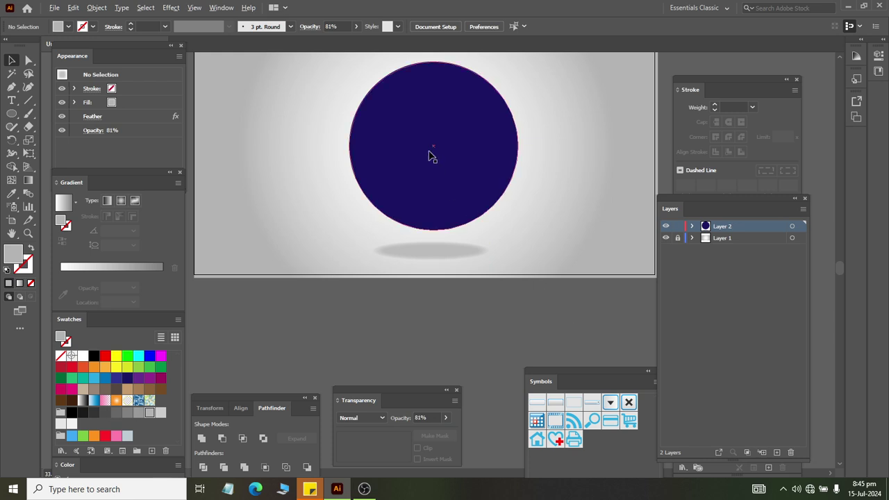
scroll(431, 154, "down", 1)
scroll(392, 213, "right", 1)
scroll(399, 224, "right", 5)
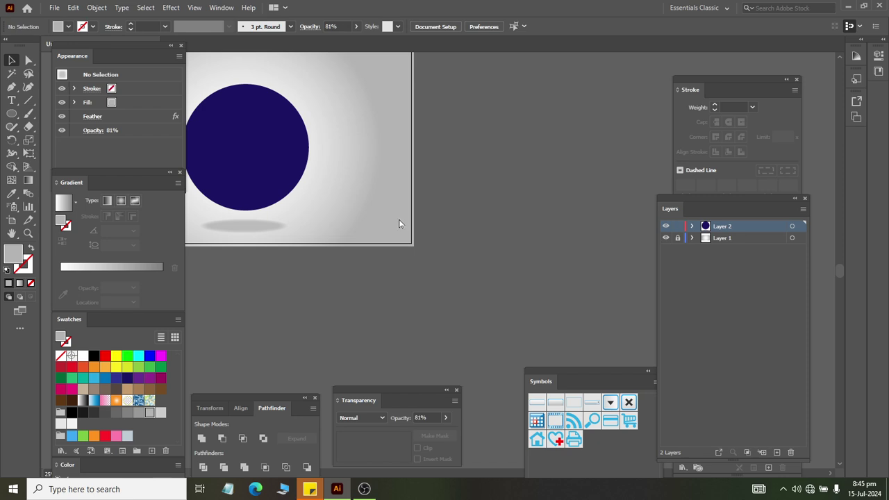
In Save As, go to Documents > ai_fILES > Firewall and Seaview.
key("ctrl+s")
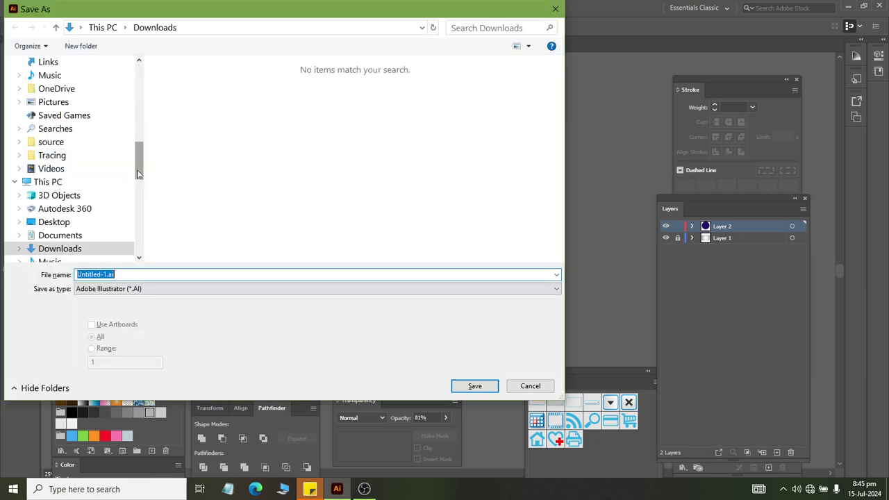
left_click_drag(138, 173, 138, 66)
left_click(35, 91)
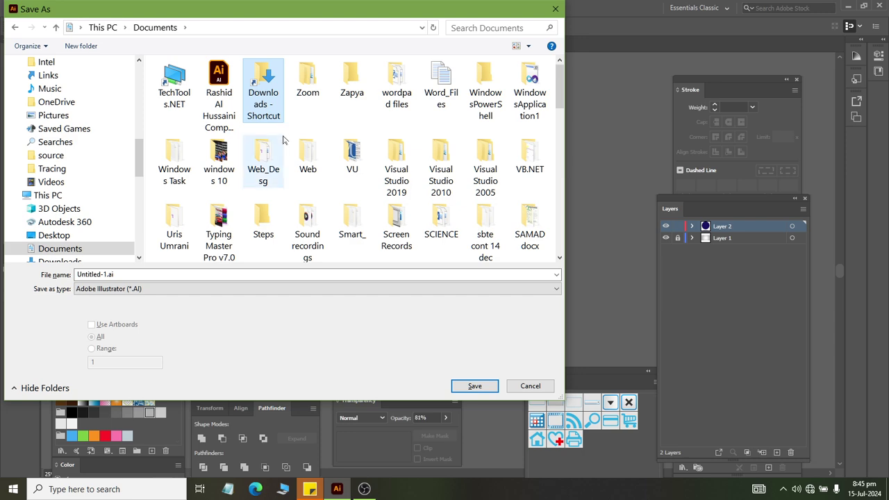
key("i")
key("s")
key("t")
key("a")
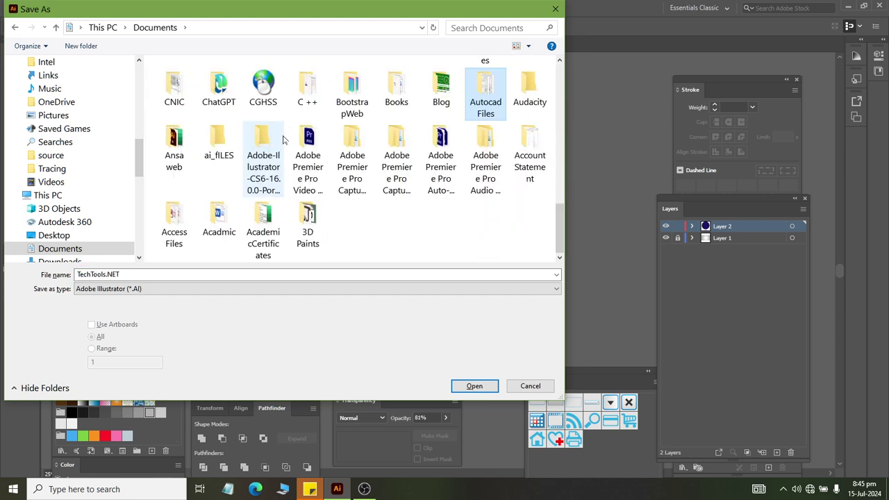
key("a")
key("i")
key("Return")
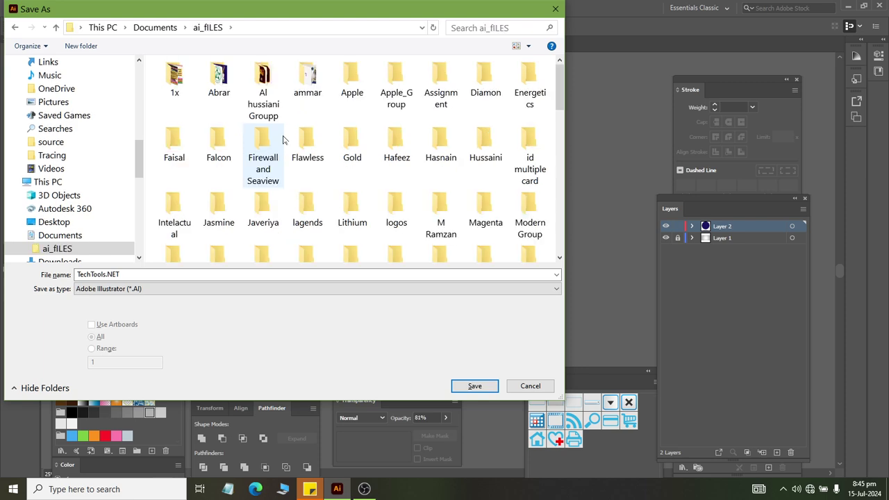
double_click(273, 138)
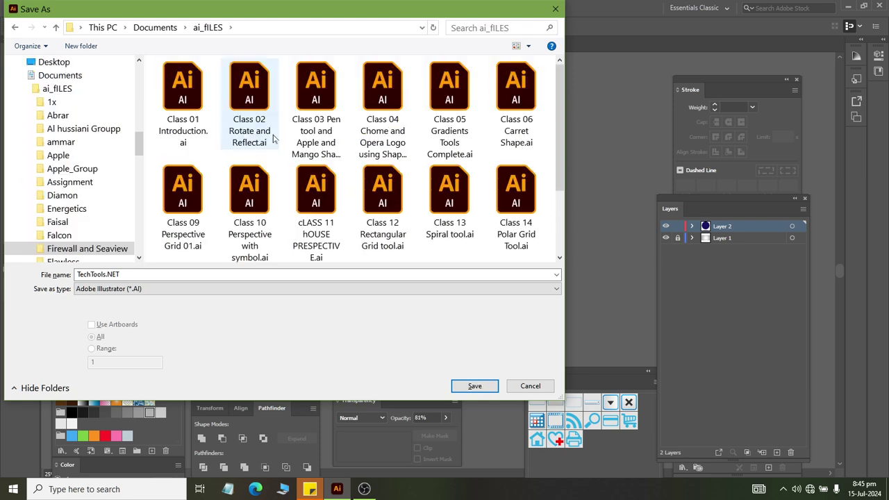
Save the file as 'Class 19 Spere' with default Illustrator options.
scroll(483, 237, "down", 2)
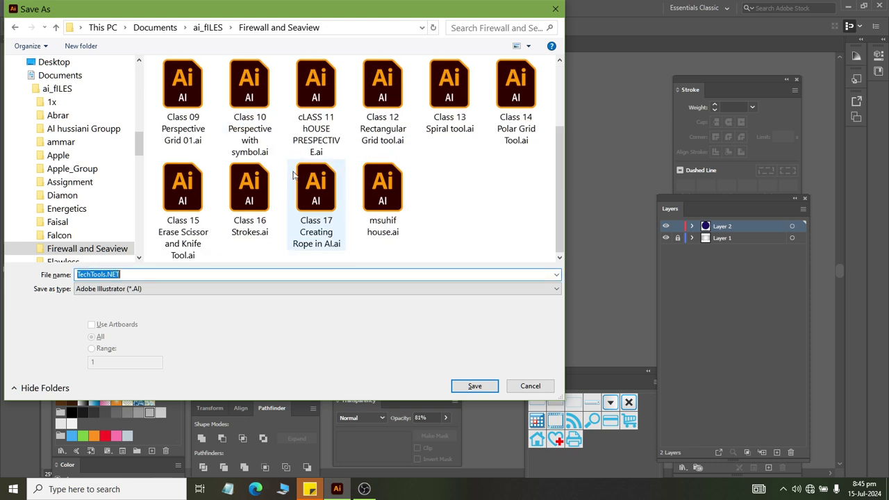
type("Clas")
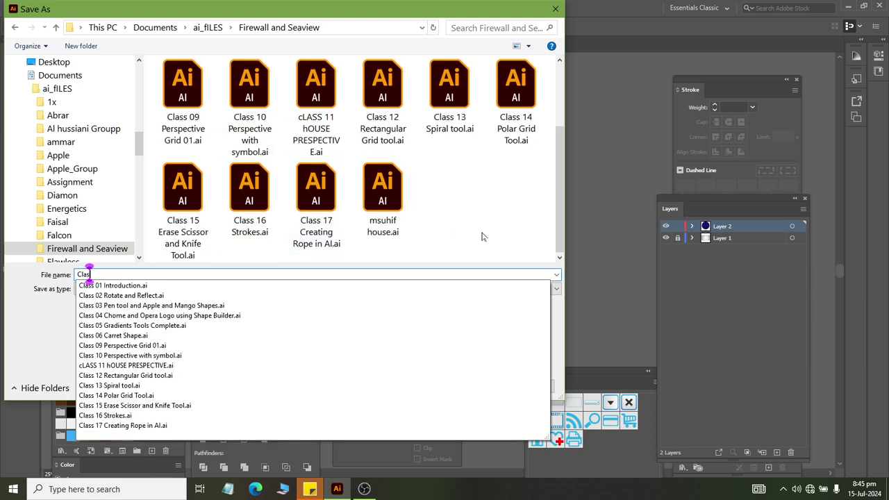
type("s 19 Spere")
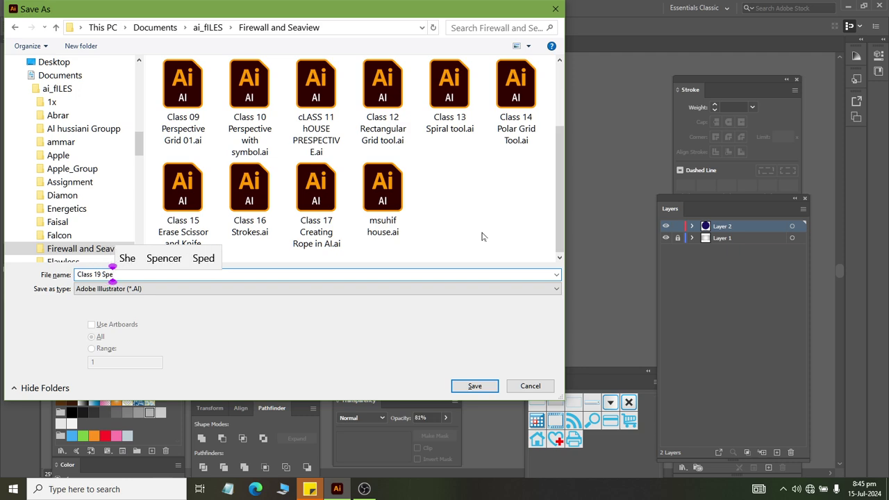
key("Return")
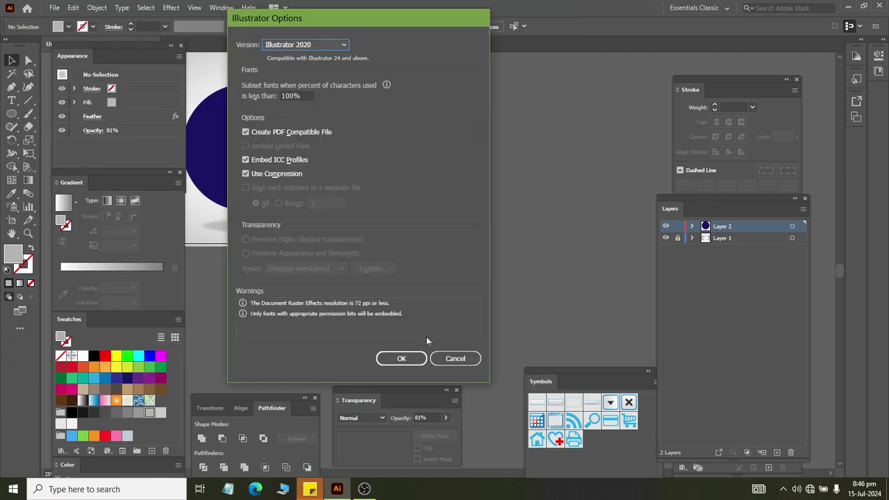
left_click(394, 359)
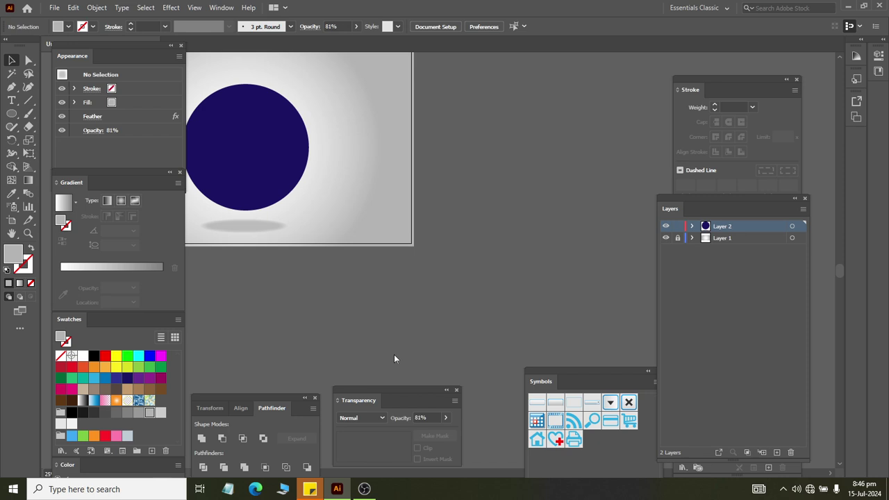
Create a three-sided polygon with a 40 px radius using the Polygon tool.
left_click(11, 113)
left_click(70, 154)
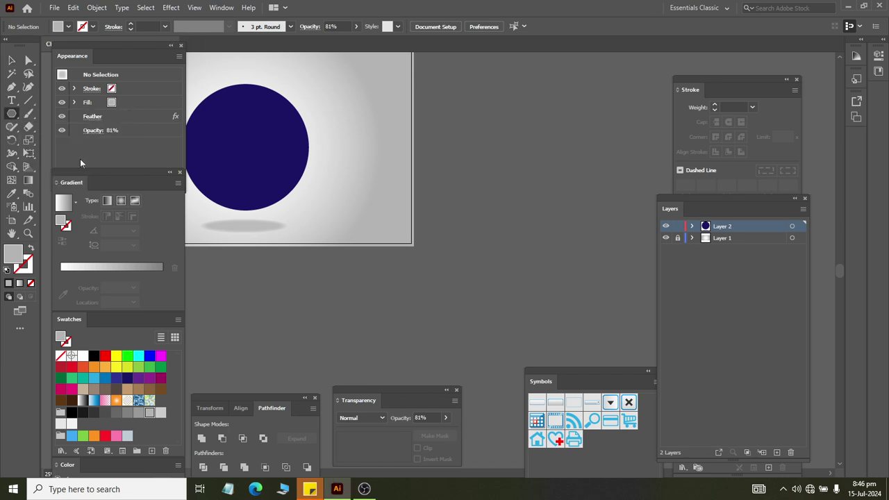
scroll(535, 132, "right", 1)
scroll(480, 90, "right", 3)
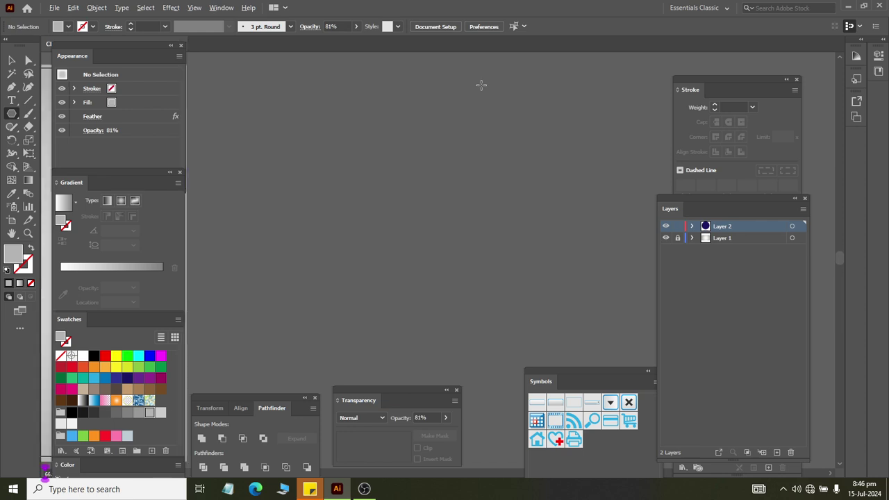
left_click(367, 200)
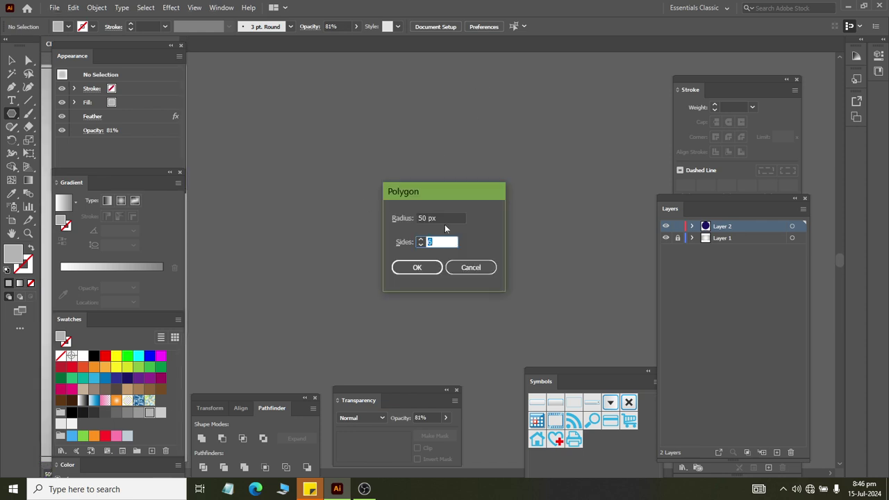
key("shift+Tab")
type("30")
key("Tab")
key("shift+Tab")
type("40")
key("Tab")
type("3")
left_click(417, 268)
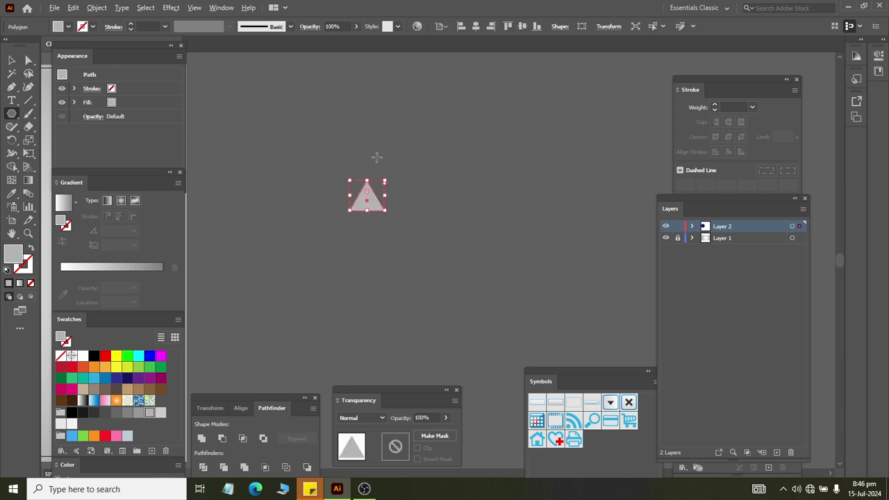
Give the triangle a white outline and no fill.
scroll(376, 157, "up", 3, "alt")
scroll(376, 157, "down", 2)
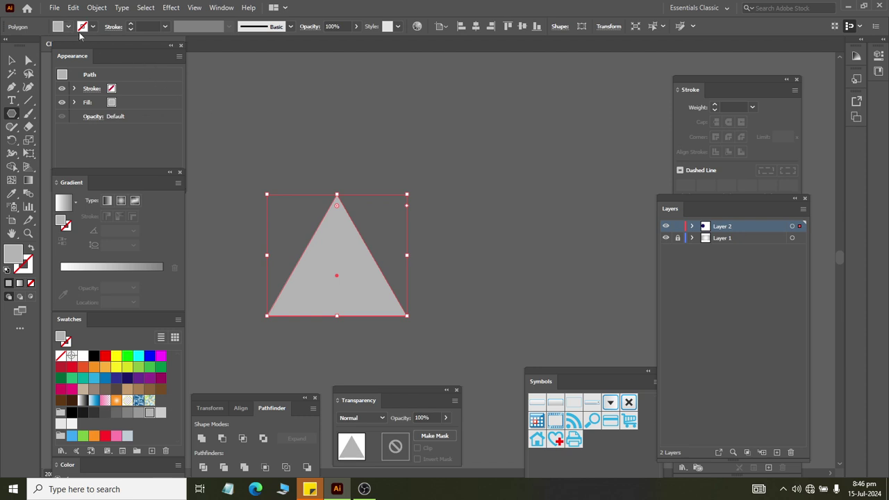
left_click(92, 26)
left_click(16, 45)
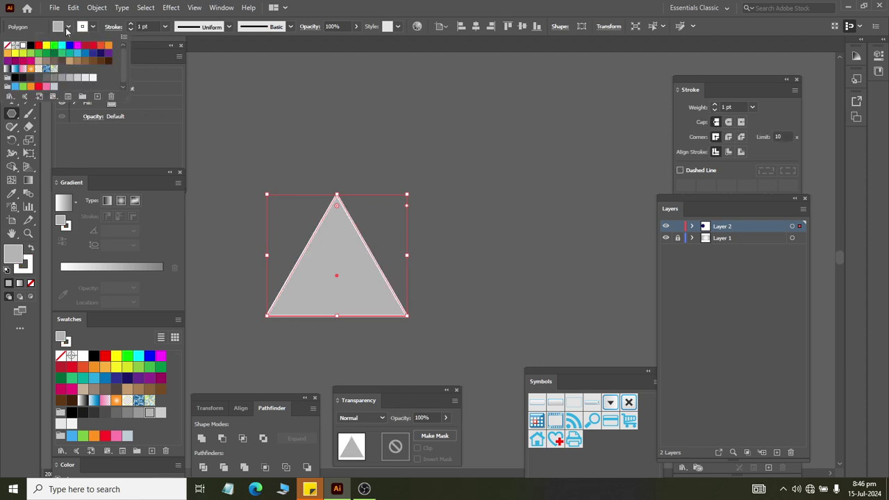
left_click(66, 28)
left_click(9, 46)
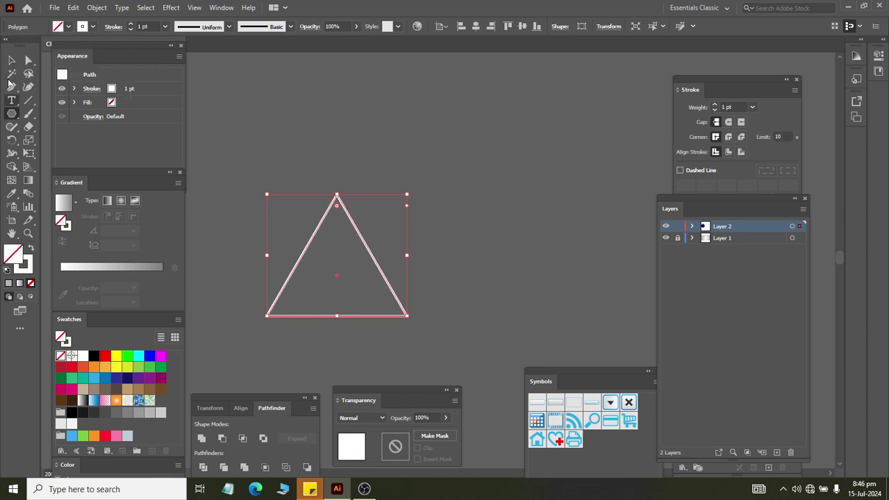
Select the triangle and set its stroke weight to 0.3 pt.
left_click(11, 60)
left_click(300, 136)
left_click_drag(499, 345, 219, 69)
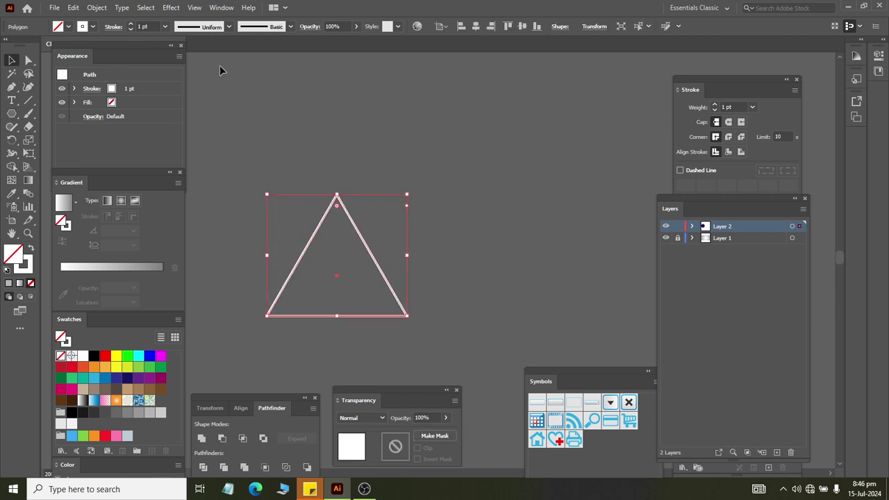
left_click(146, 26)
type("8")
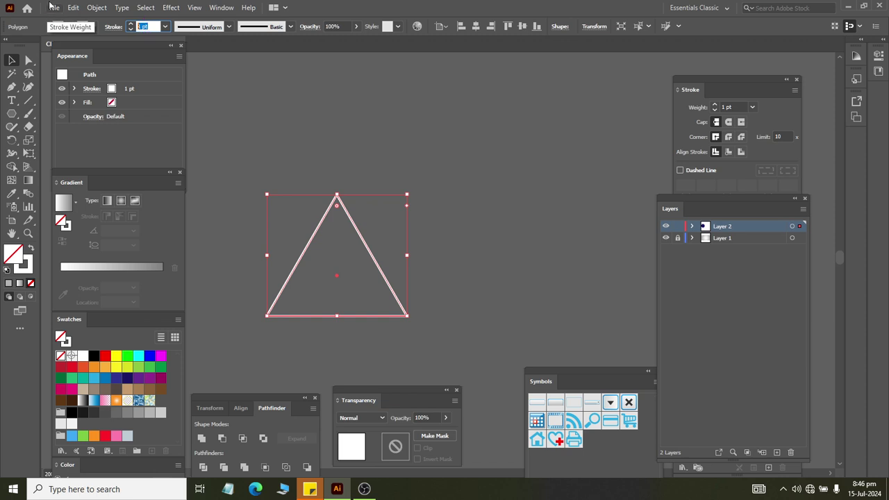
type(".3")
key("Return")
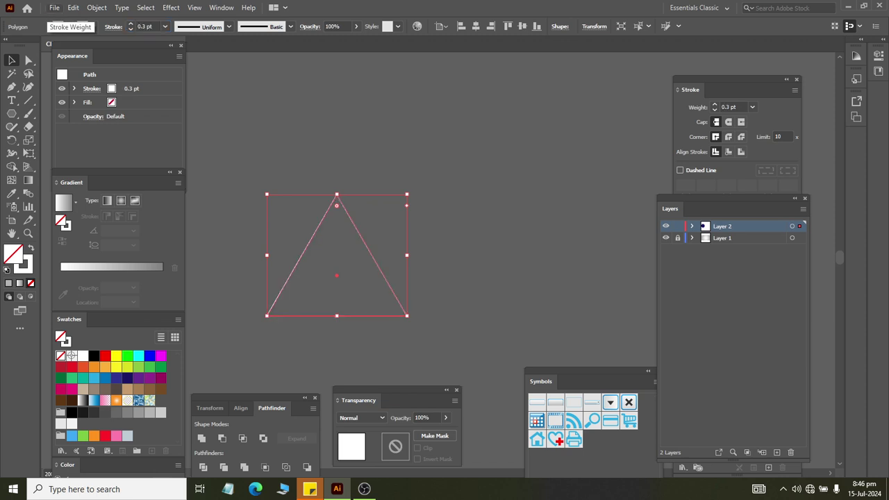
Start a new polygon with a 12 px radius in the Polygon dialog.
left_click(12, 114)
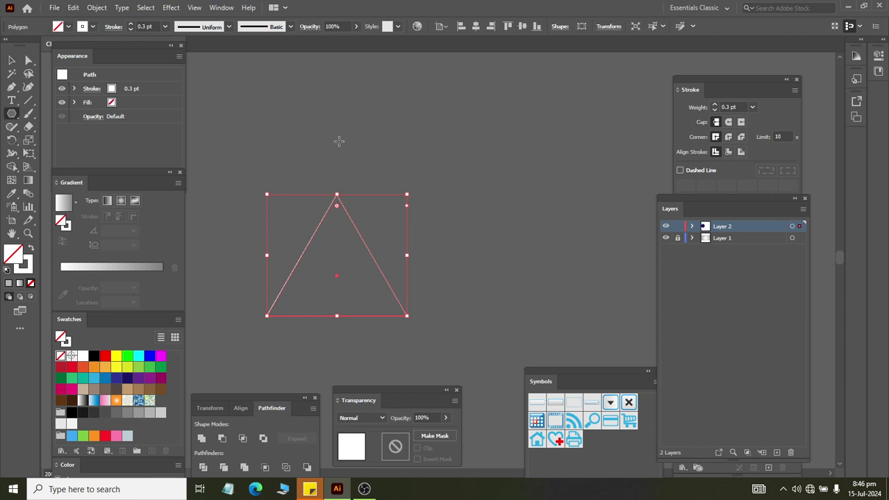
left_click(469, 155)
key("shift+Tab")
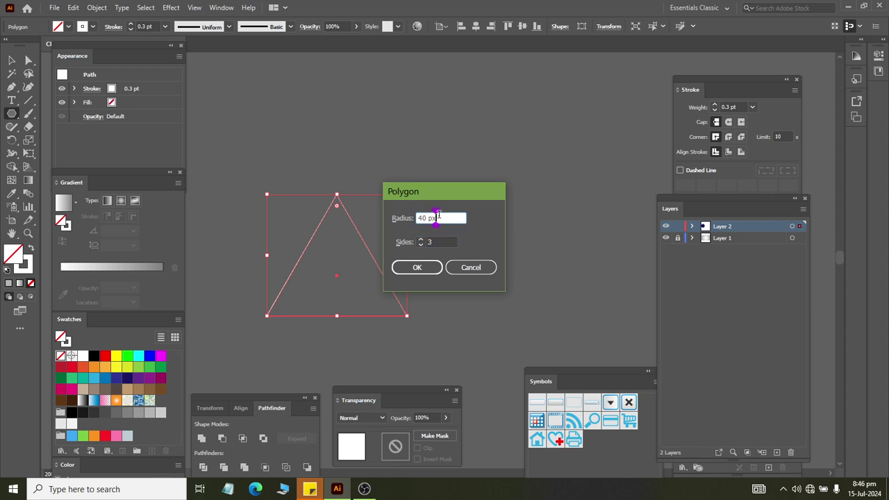
type("12")
key("Tab")
Create the six-sided 12 px hexagon and place it on the triangle's apex.
type("6")
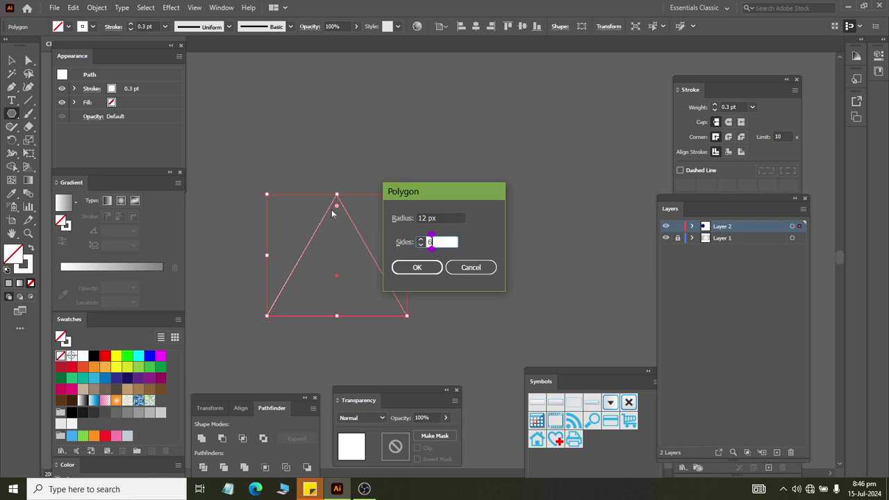
left_click(409, 267)
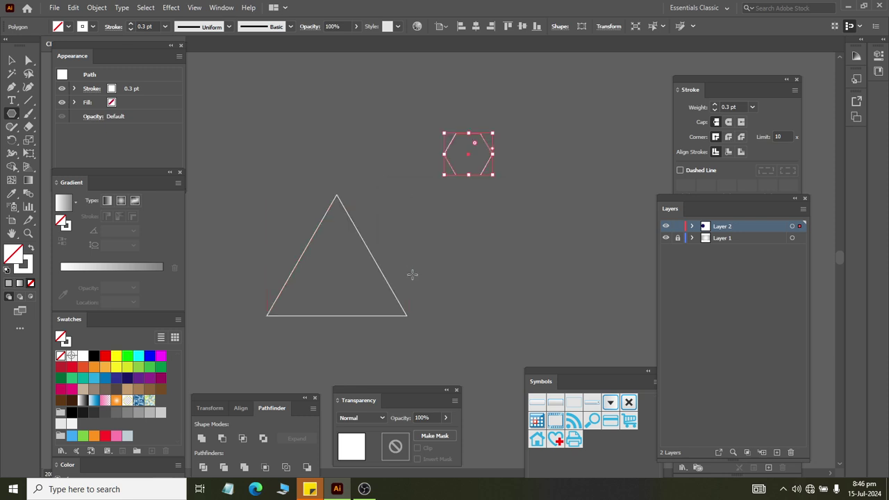
left_click(12, 60)
left_click(391, 137)
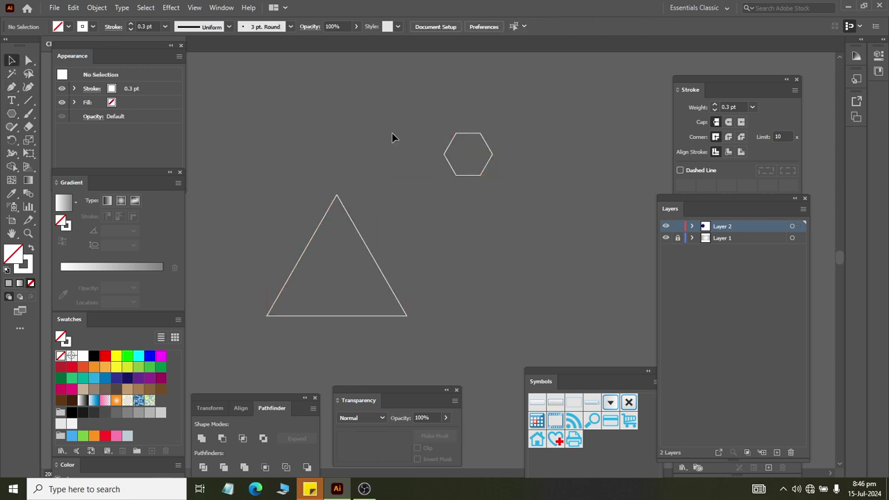
left_click_drag(396, 132, 554, 224)
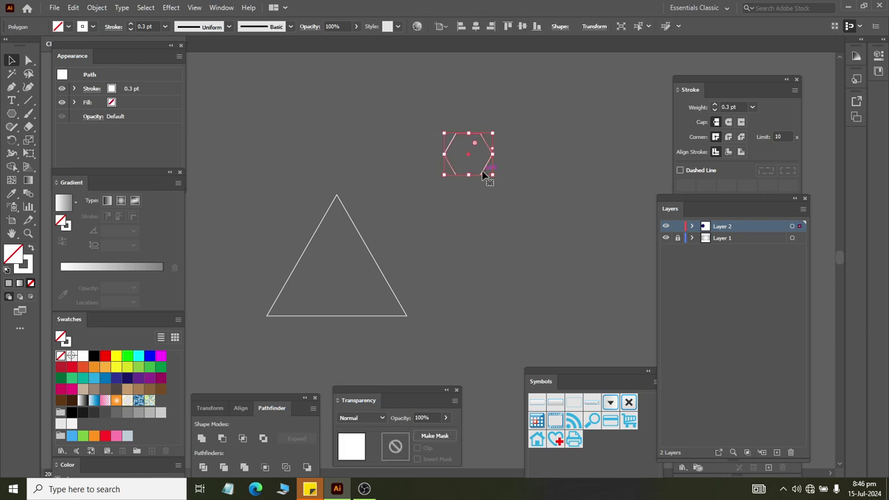
left_click_drag(484, 174, 352, 212)
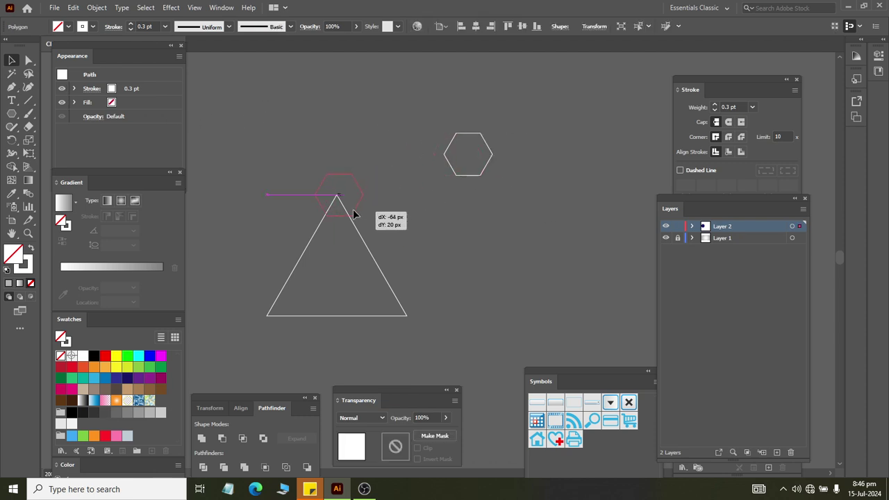
left_click_drag(353, 209, 352, 210)
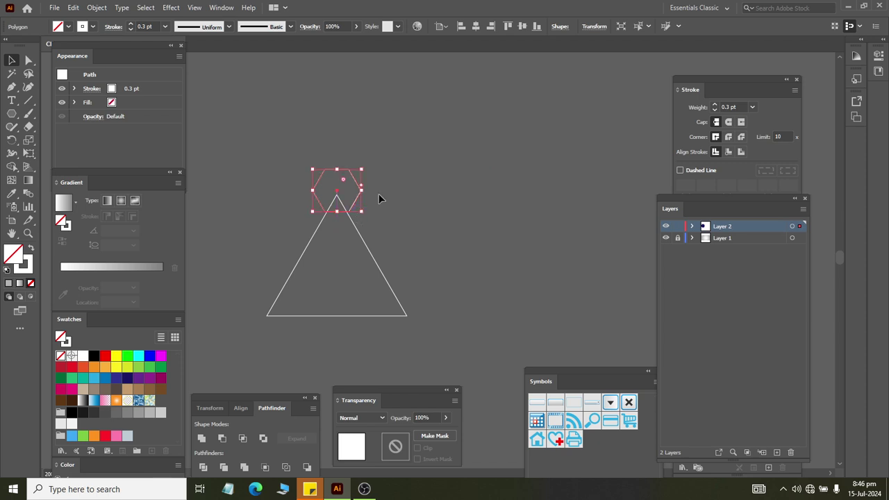
Swap the hexagon to a white fill and copy it onto the remaining triangle corners.
left_click(321, 174)
left_click(321, 175)
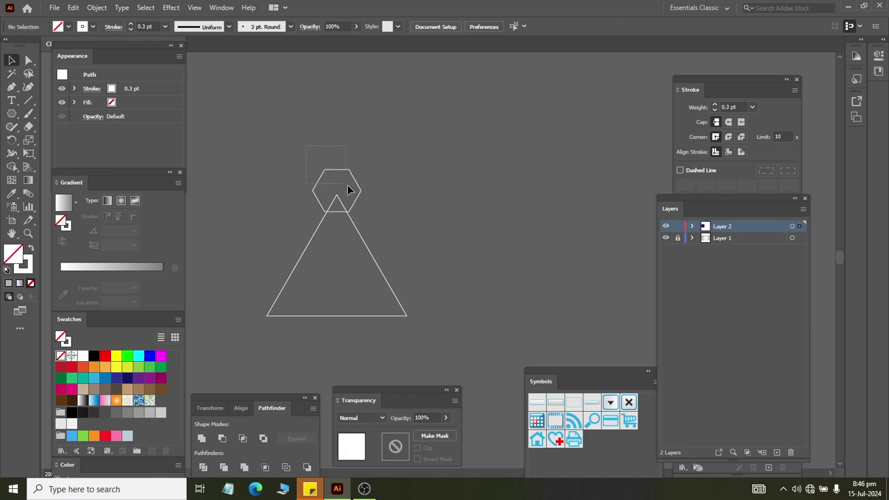
left_click(76, 27)
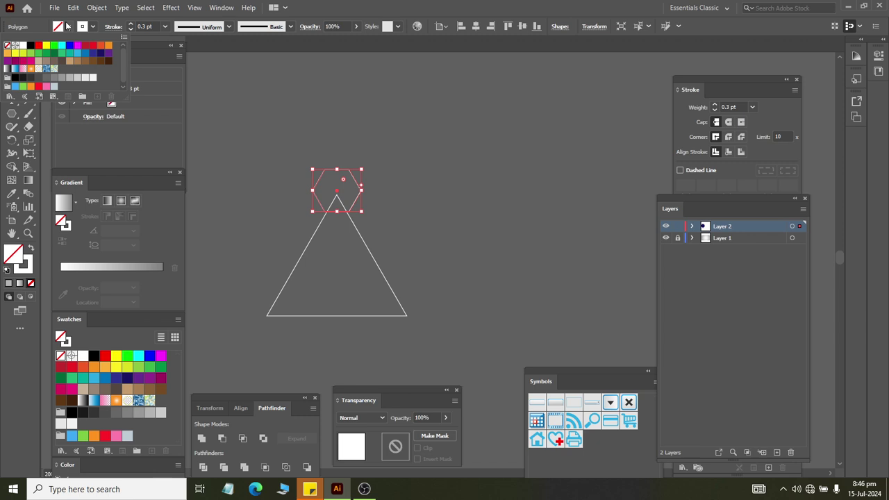
left_click(30, 247)
left_click(429, 194)
mouse_move(310, 189)
left_mouse_down()
mouse_move(405, 320)
mouse_move(410, 314)
mouse_move(262, 310)
mouse_move(281, 316)
left_mouse_up()
left_click(483, 253)
Select the triangle with its hexagons and duplicate it to the top-left.
scroll(434, 215, "down", 2)
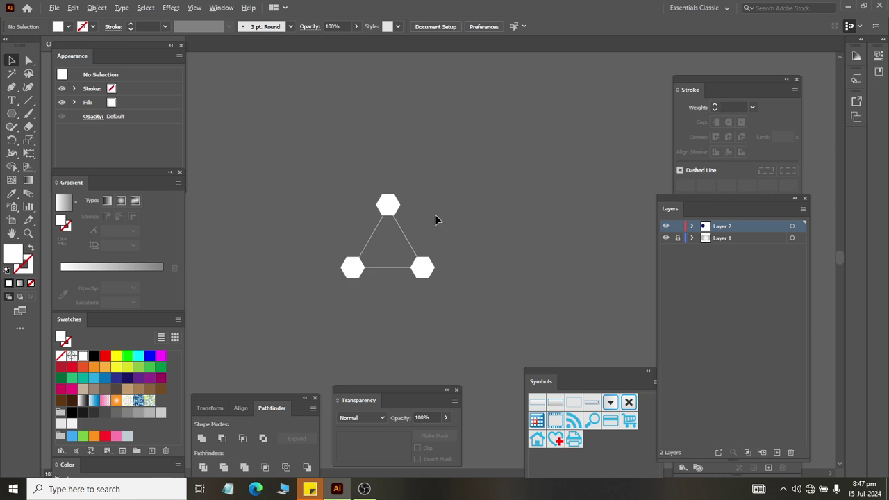
left_click_drag(306, 182, 554, 339)
left_click_drag(484, 277, 453, 228)
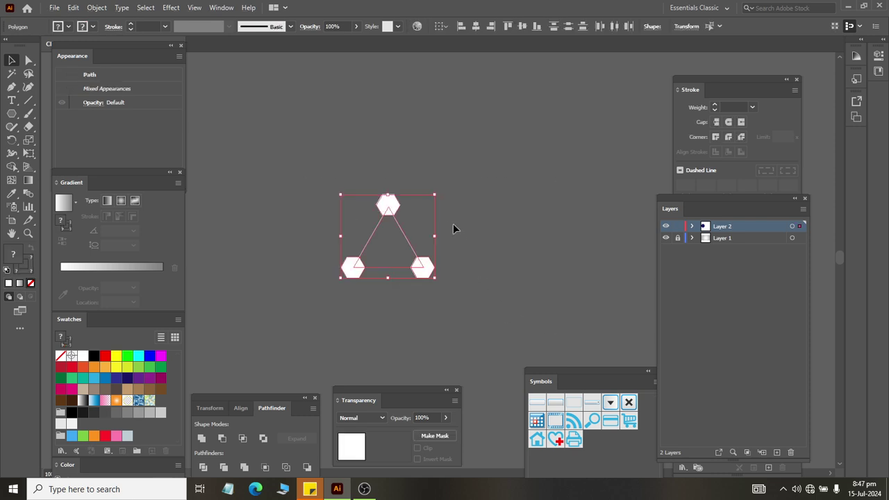
key("shift+Left")
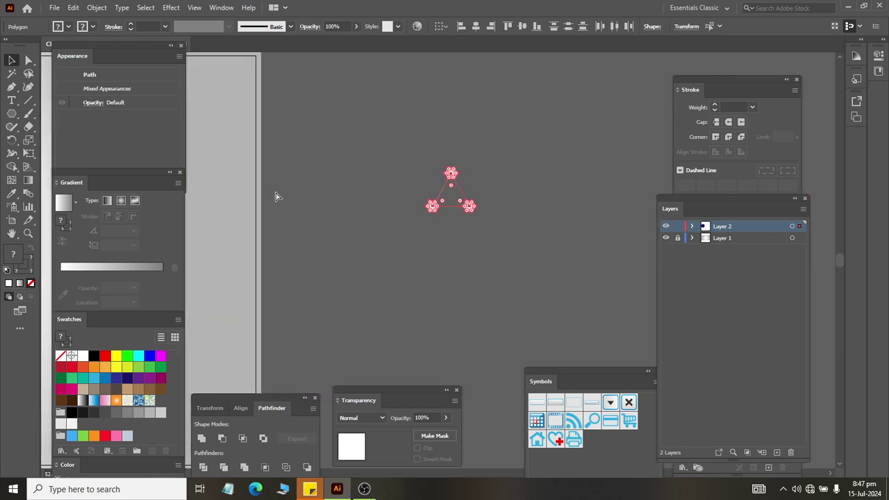
left_click(298, 191)
left_click_drag(281, 141, 422, 248)
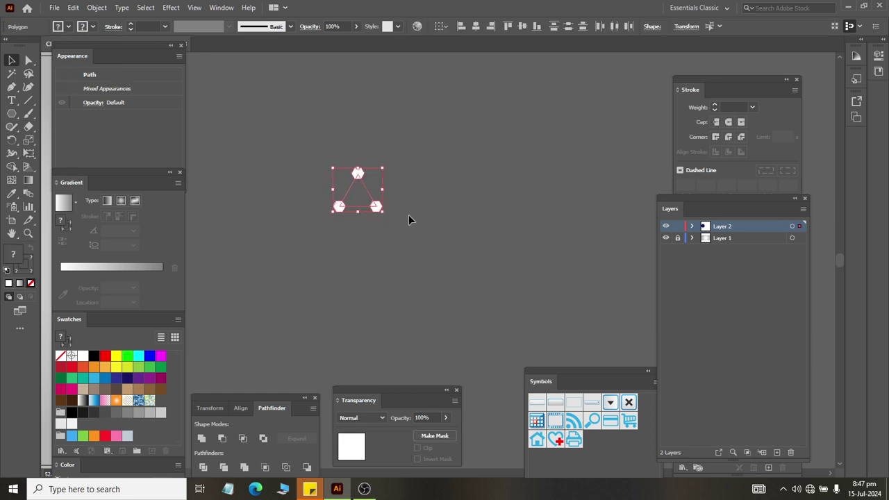
scroll(388, 200, "up", 1)
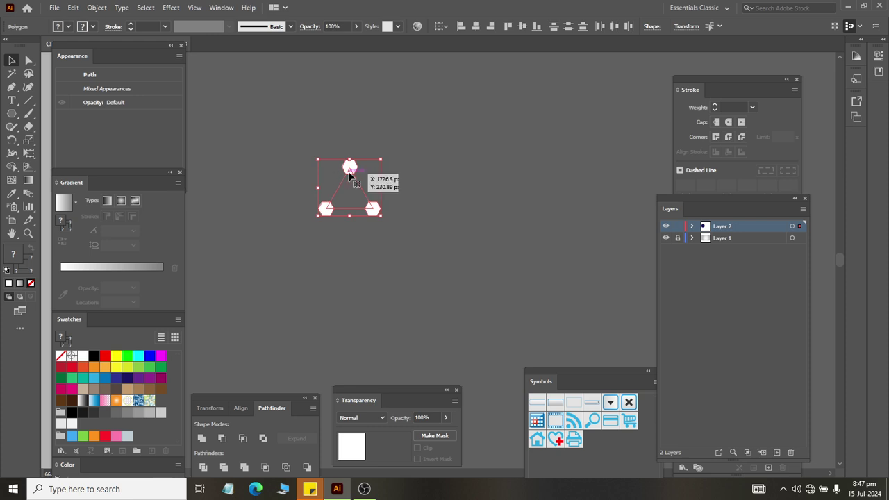
left_click_drag(349, 170, 237, 82)
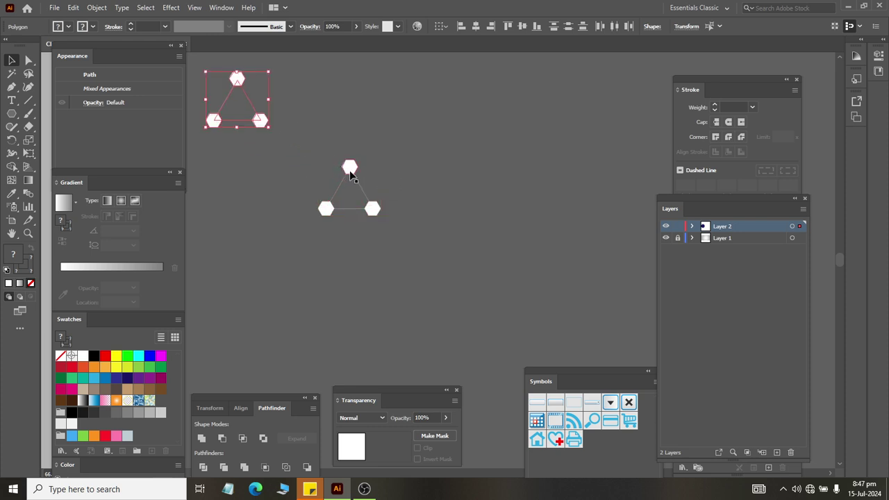
Group the original hexagons and connecting lines into one object.
right_click(349, 171)
left_click_drag(293, 142, 448, 256)
right_click(350, 170)
left_click(375, 240)
left_click(343, 184)
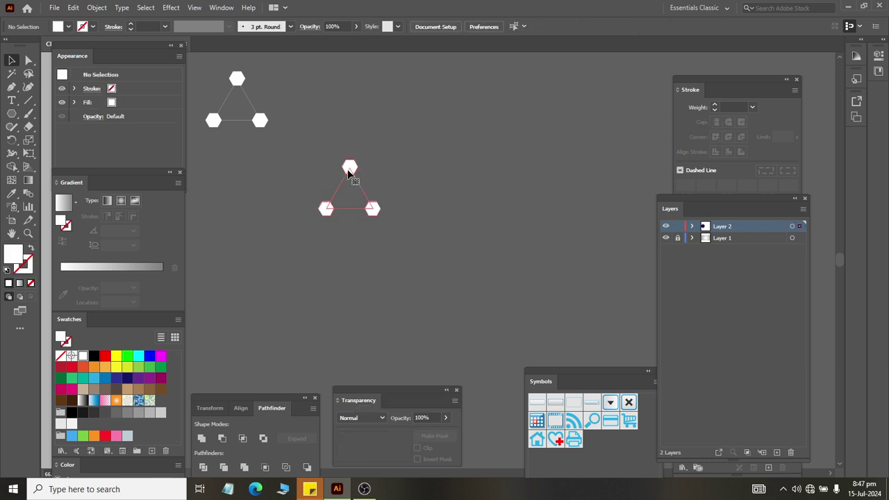
left_click(349, 167)
left_click(171, 8)
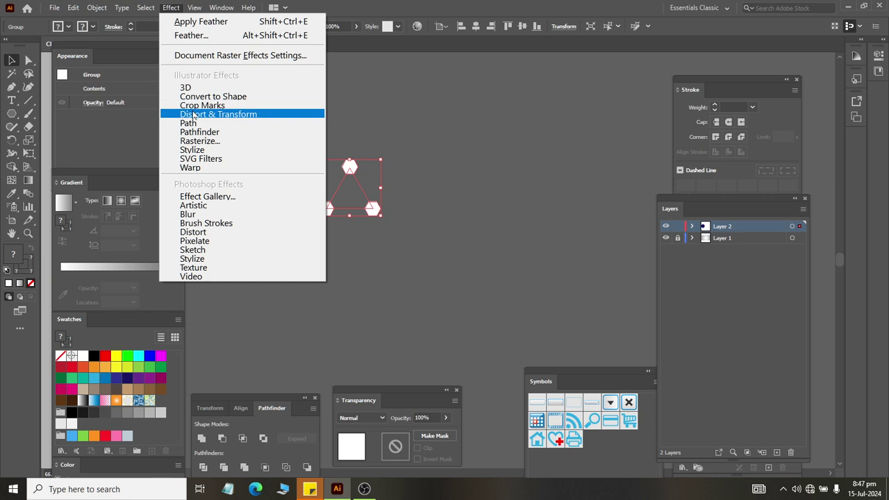
mouse_move(218, 114)
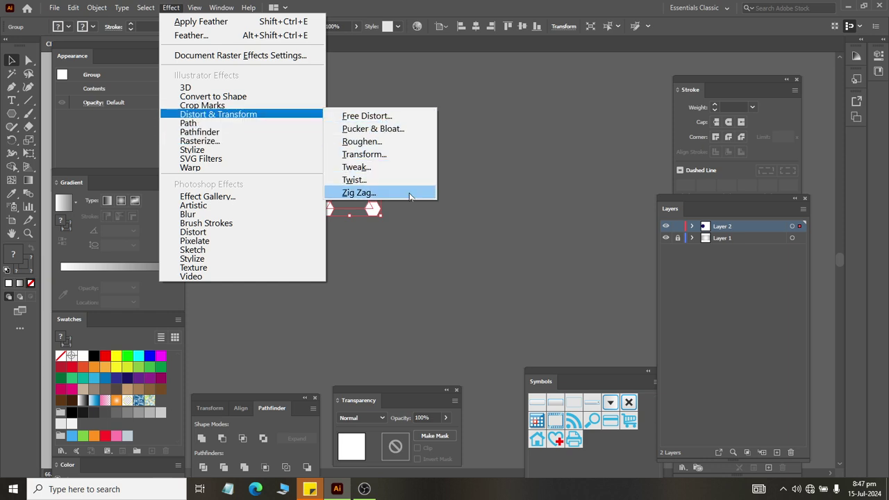
In the Transform effect settings, turn on Reflect Y so copies flip vertically.
left_click(403, 154)
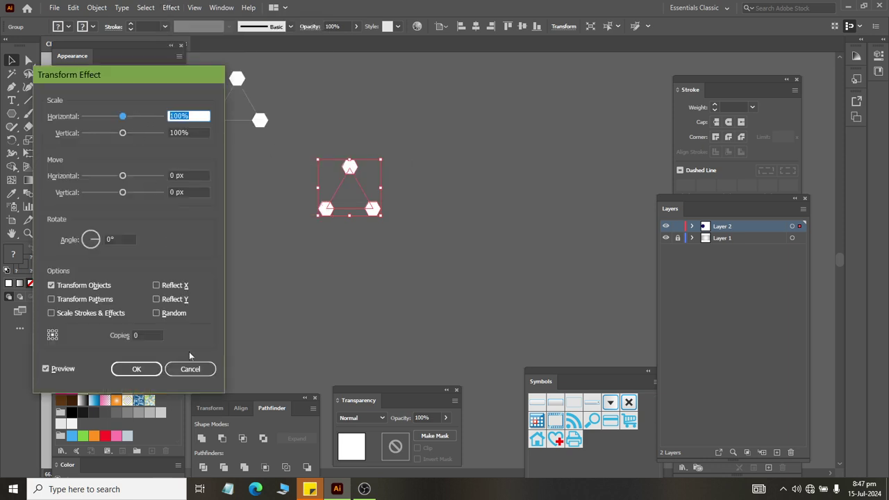
left_click(156, 299)
left_click(156, 299)
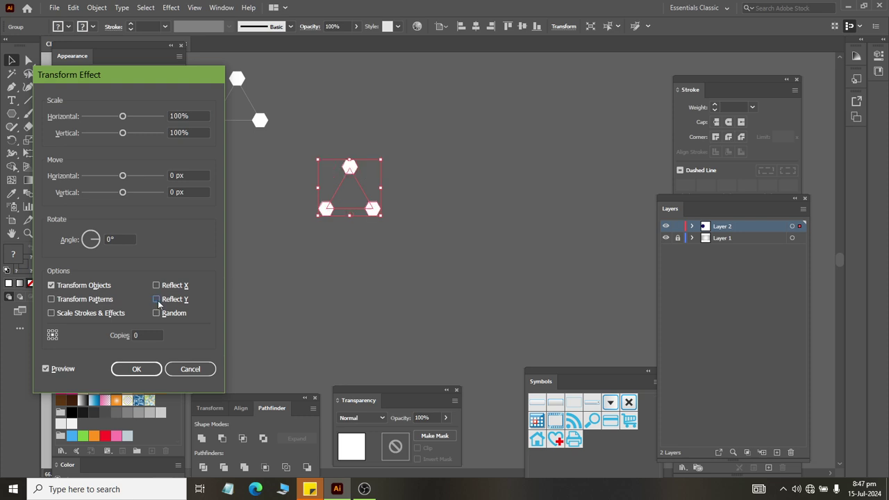
left_click(156, 299)
left_click(156, 299)
left_click(156, 299)
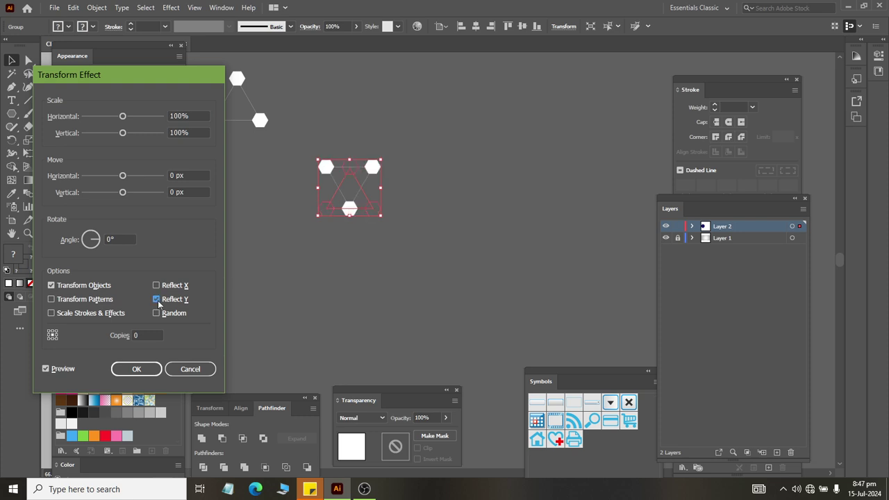
left_click(155, 300)
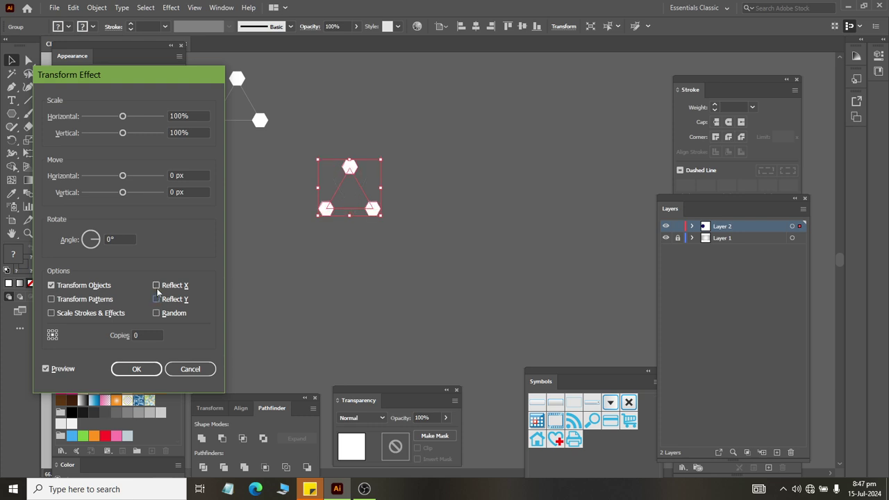
left_click(156, 286)
left_click(156, 285)
left_click(156, 300)
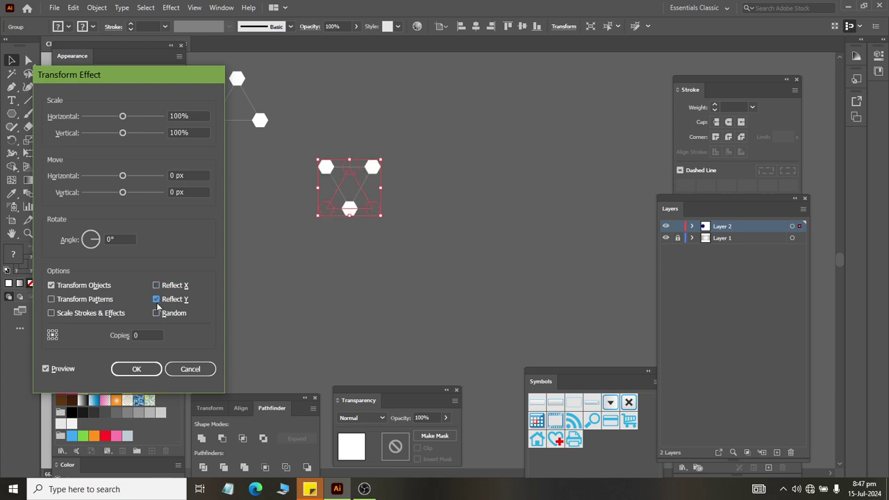
Keep rotation at 0°, raise the horizontal move, and start with 5 copies.
double_click(121, 237)
key("Down")
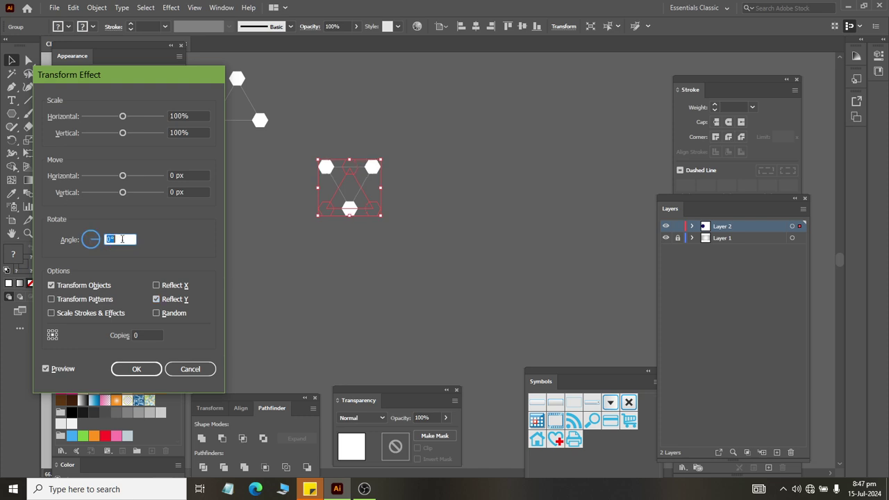
double_click(189, 175)
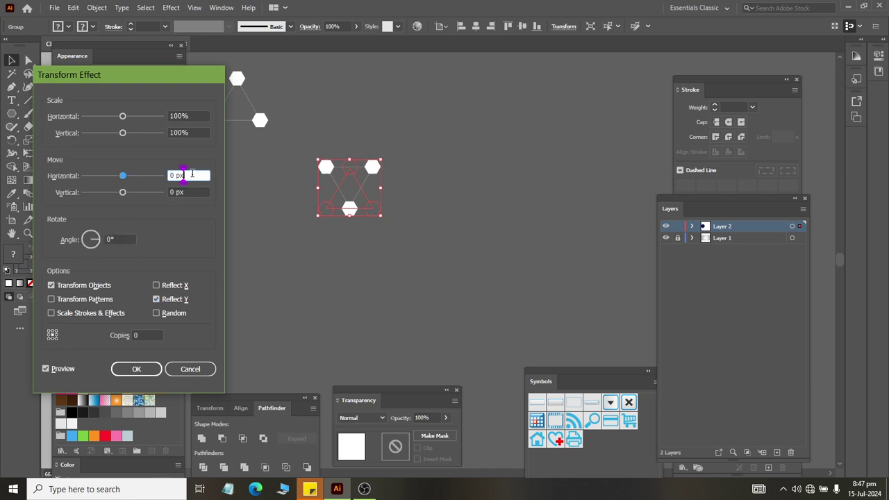
key("Up")
key("Up")
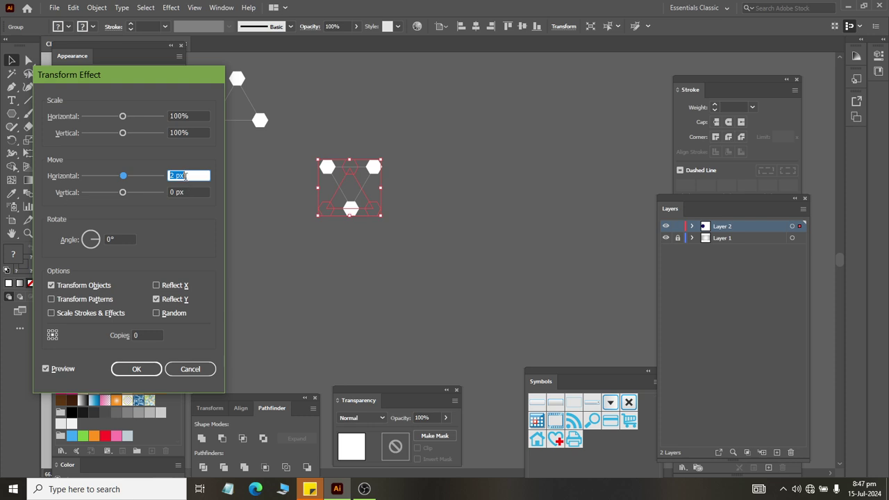
key("Up")
key("Up")
key("Up")
key("Up")
key("Up")
key("Up")
key("Up")
key("Up")
key("Up")
key("Up")
key("Up")
key("Up")
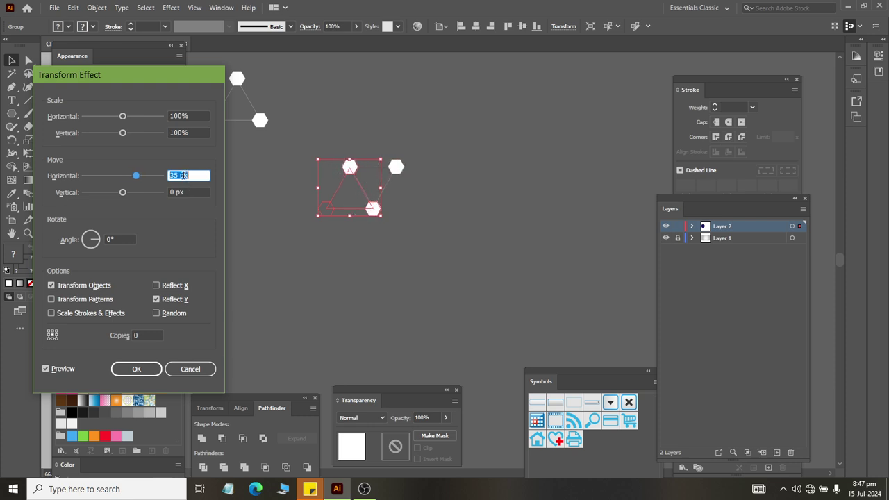
key("Up")
double_click(150, 334)
key("Up")
key("Up")
key("Up")
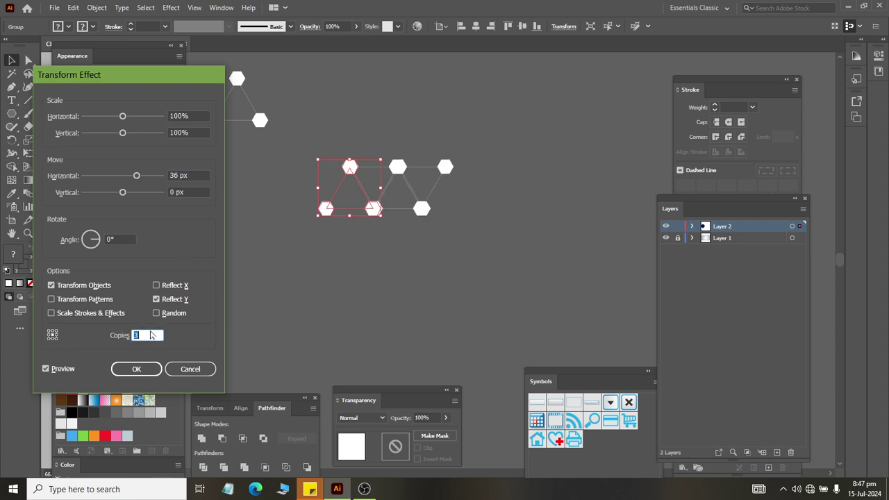
key("Up")
key("Up")
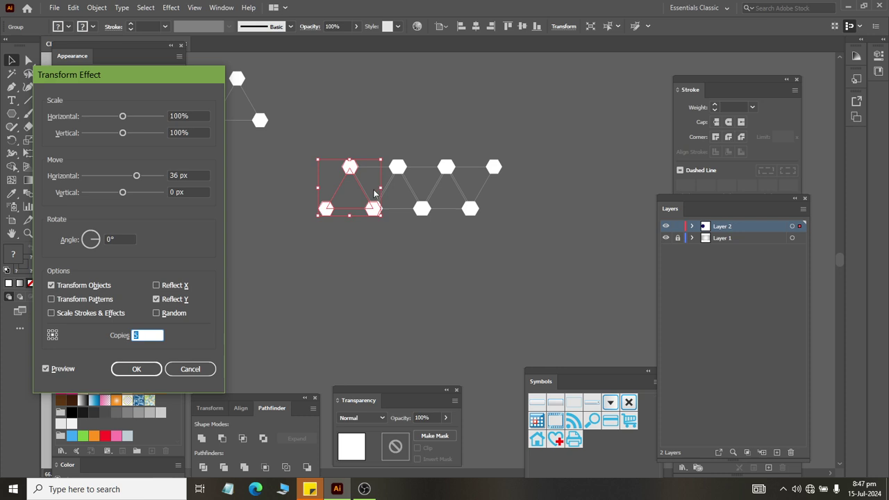
Fine-tune the horizontal move to 35 px and raise the copies to 27.
left_click(196, 175)
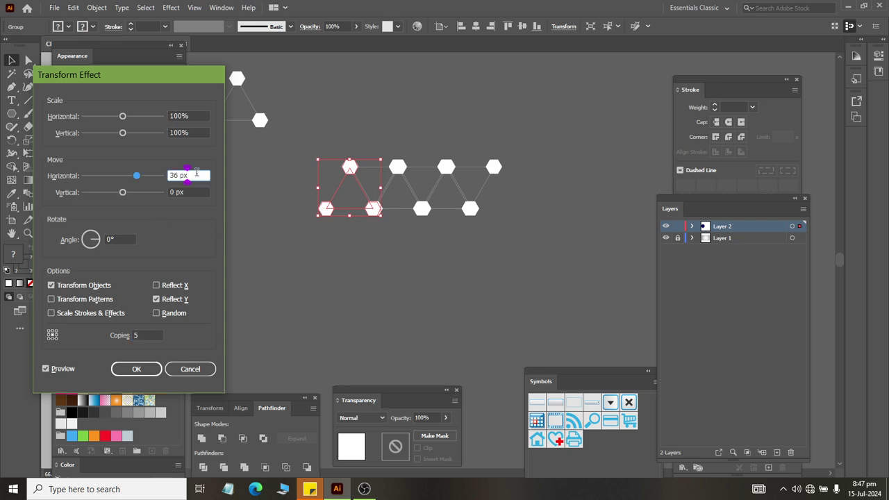
key("Down")
key("Down")
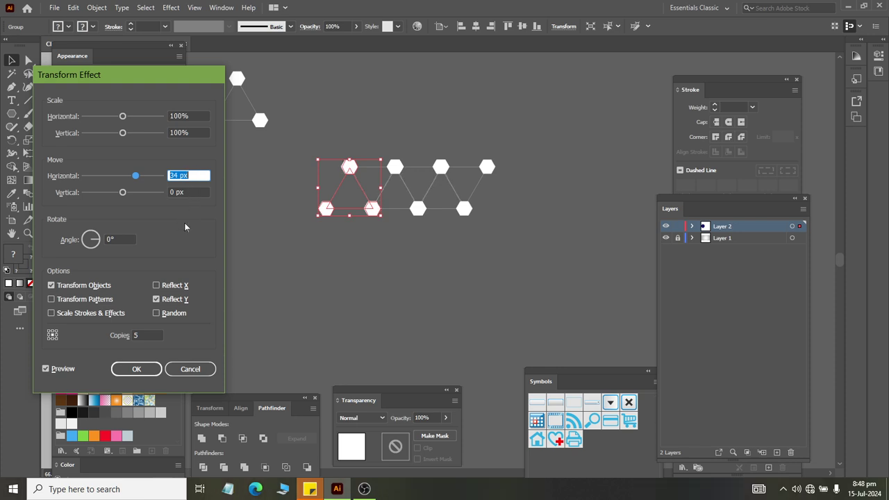
left_click(149, 334)
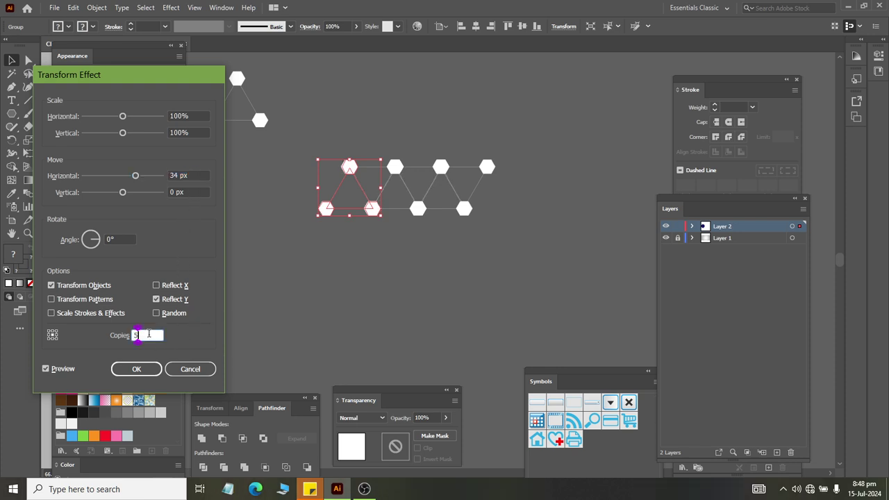
key("Up")
key("Up")
key("Up")
key("Up")
key("Up")
key("Up")
key("Up")
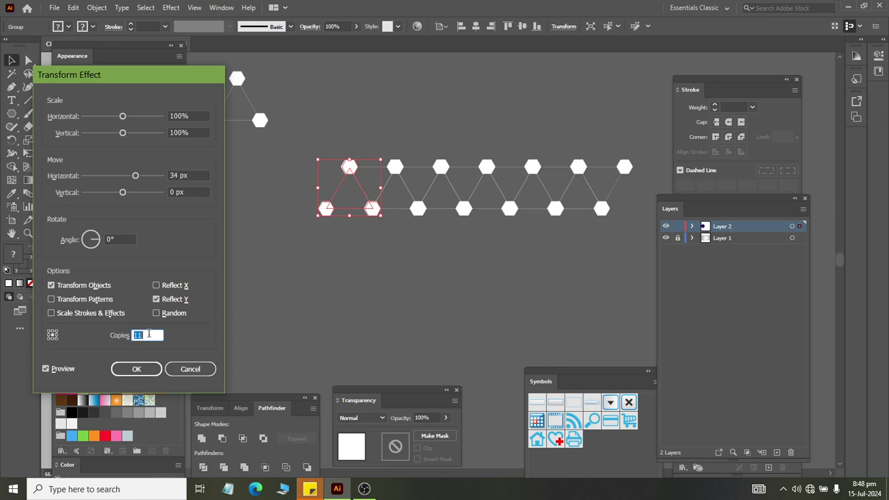
key("Up")
key("Up")
key("Up")
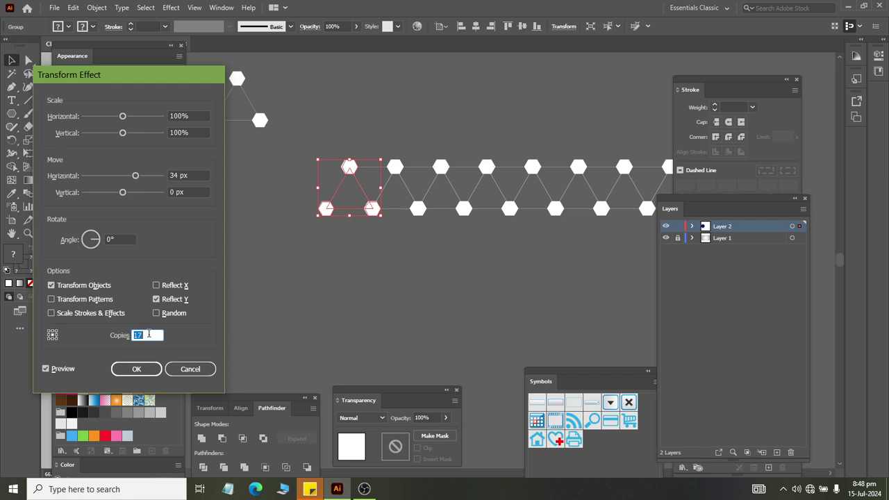
left_click(187, 177)
key("Up")
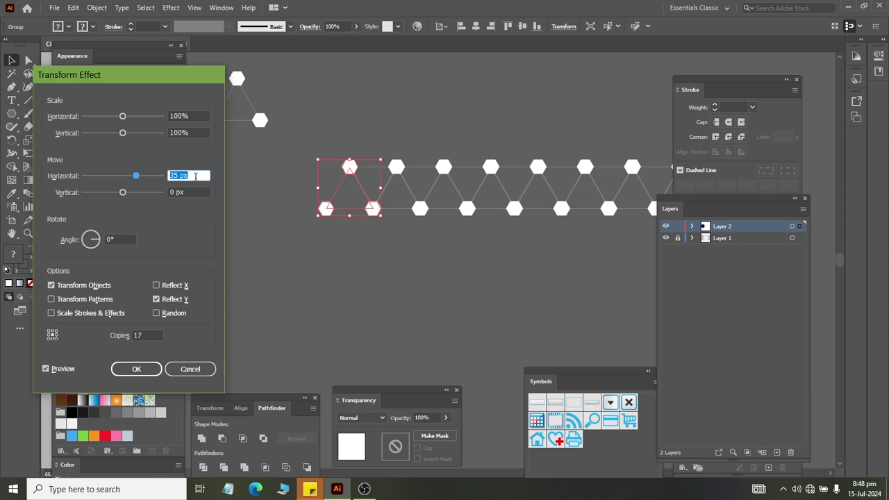
left_click(149, 334)
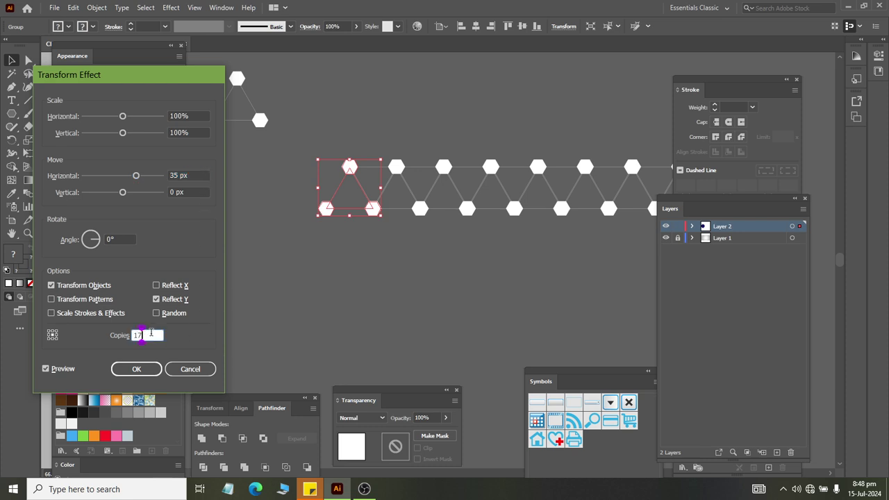
key("Up")
key("Up")
key("Up")
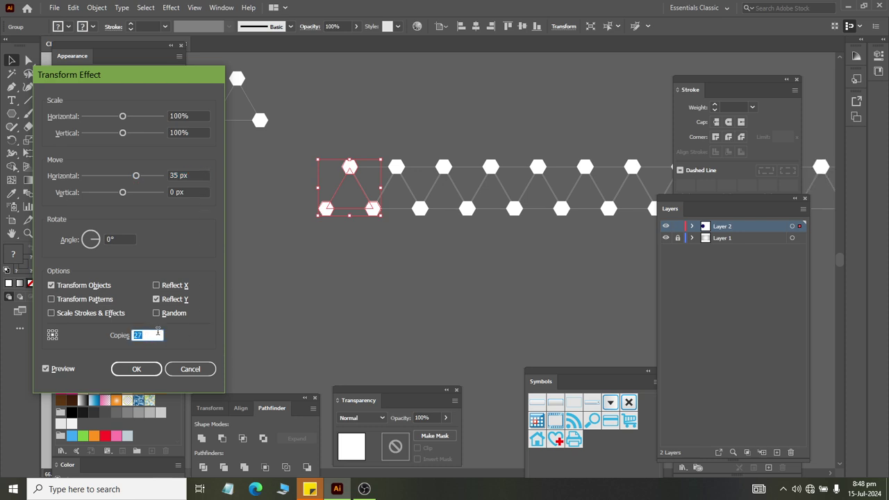
left_click(132, 368)
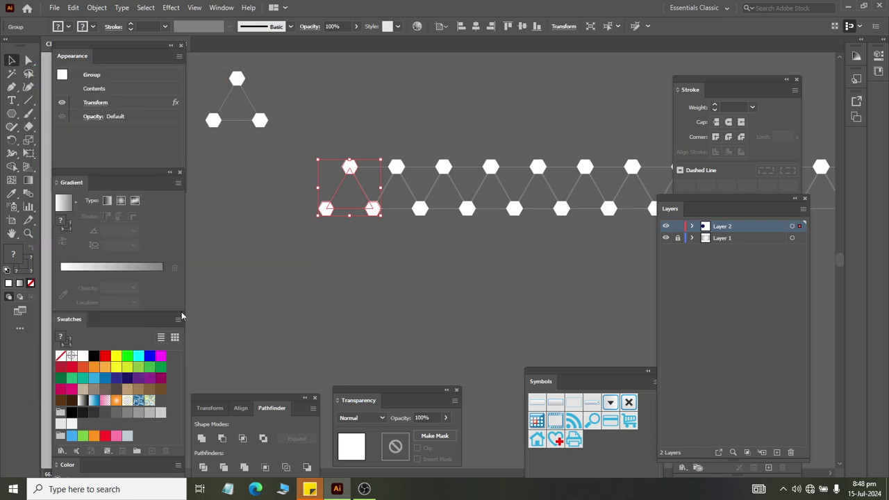
left_click(221, 221)
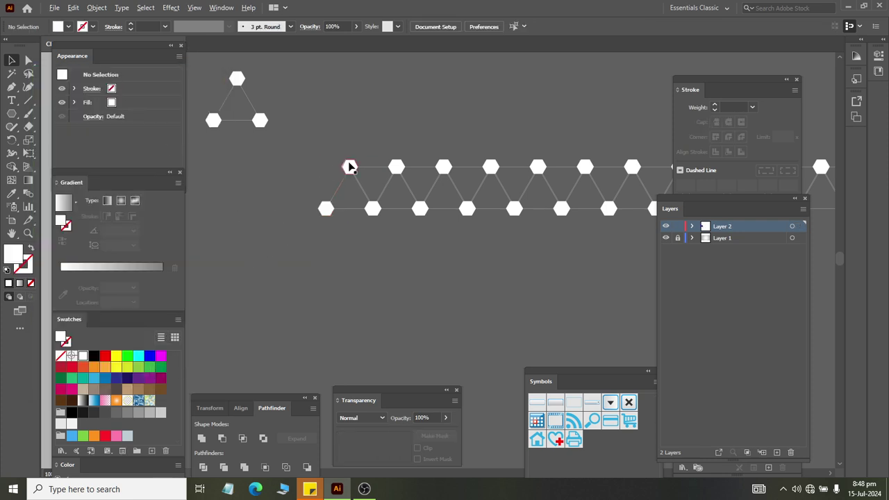
scroll(349, 167, "up", 5)
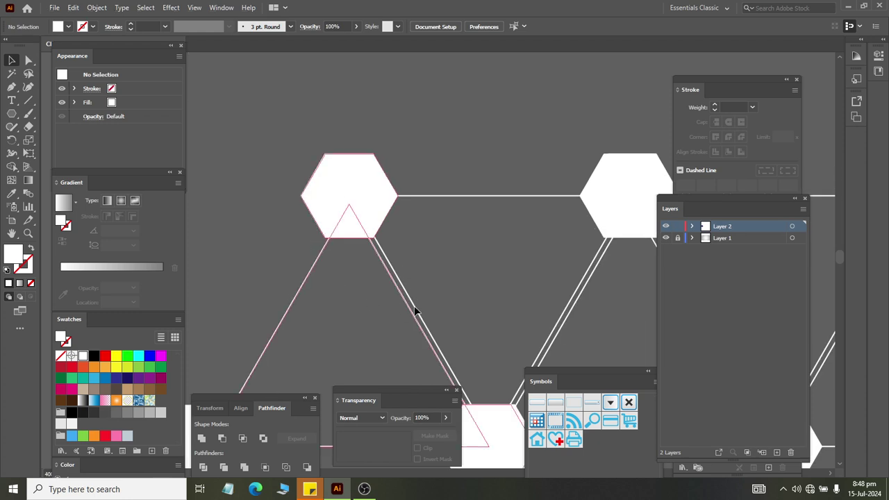
scroll(404, 281, "down", 1)
scroll(410, 281, "down", 3)
scroll(412, 288, "down", 1)
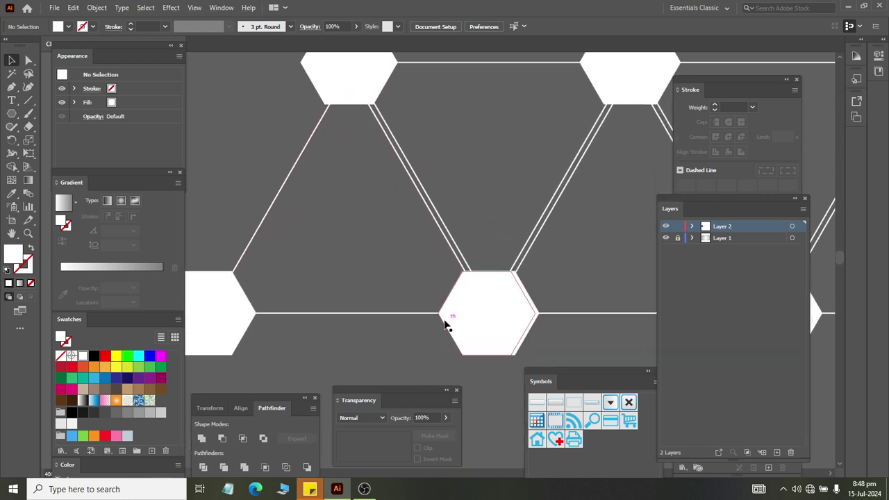
left_click(356, 102)
scroll(305, 142, "down", 3)
scroll(277, 125, "left", 3)
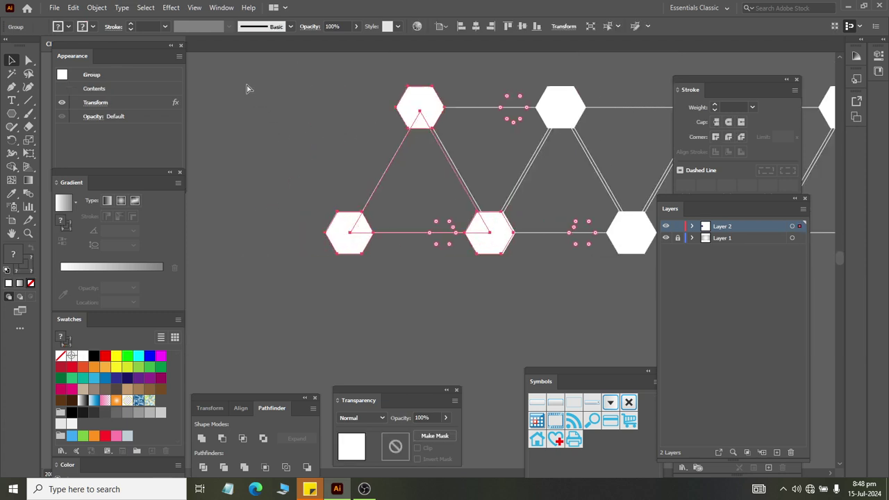
scroll(246, 98, "up", 3)
scroll(244, 113, "left", 6)
scroll(202, 113, "up", 3)
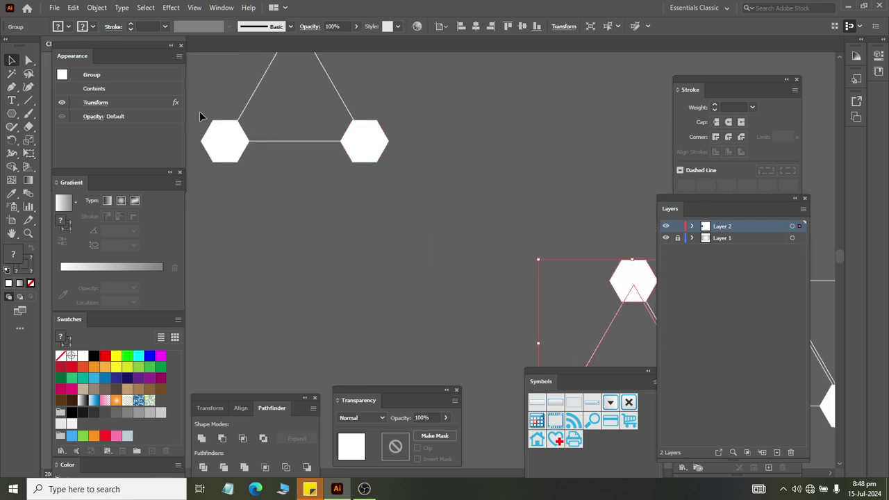
scroll(238, 143, "up", 4)
scroll(238, 143, "left", 2)
scroll(304, 135, "up", 1)
left_click(326, 151)
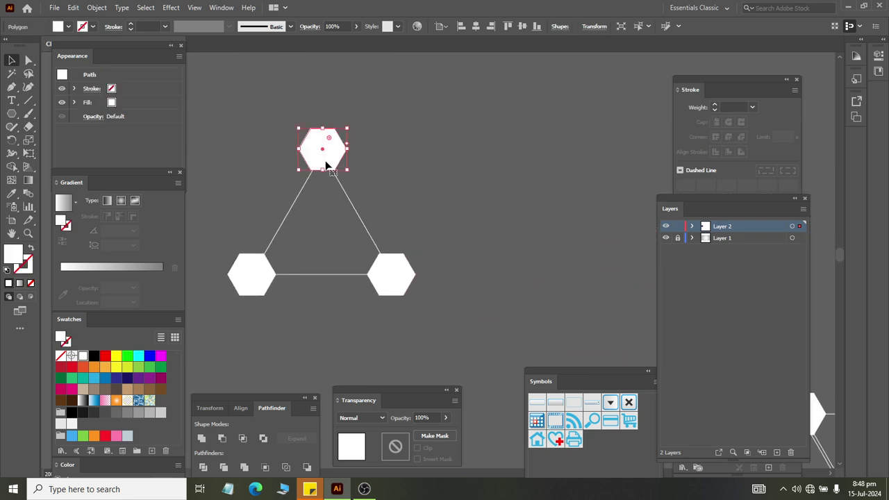
scroll(321, 144, "up", 3)
scroll(341, 186, "down", 3)
Give the spare triangle and its three hexagons a white stroke.
left_click_drag(273, 128, 437, 304)
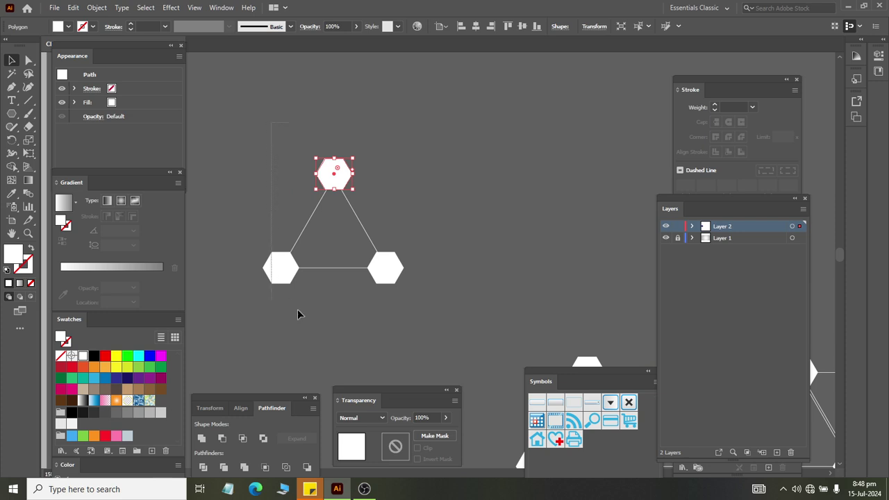
left_click(93, 27)
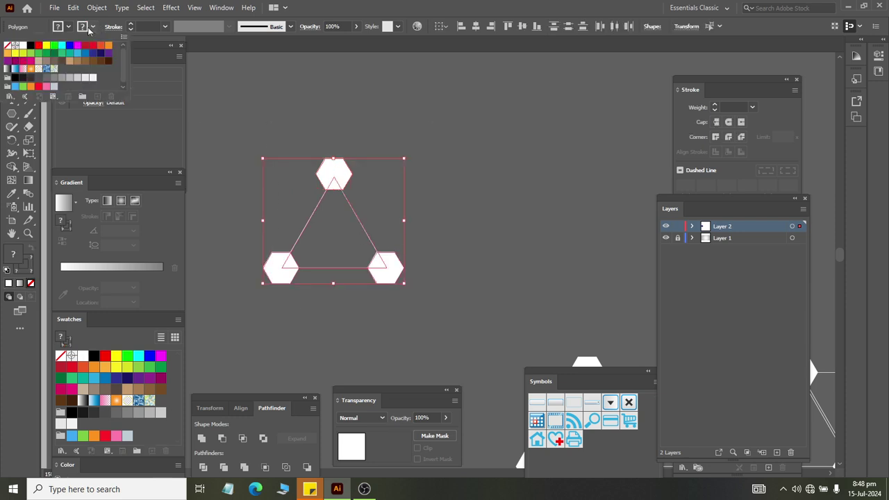
left_click(6, 46)
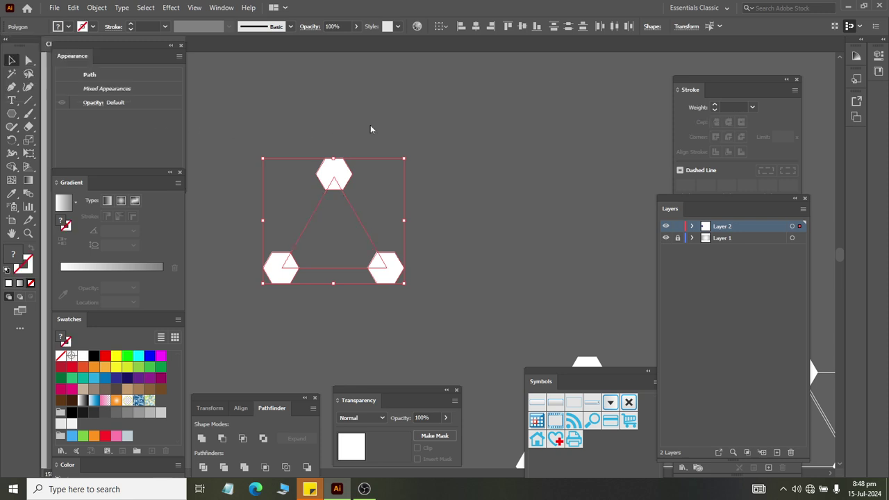
left_click_drag(234, 129, 502, 352)
left_click(93, 26)
left_click(22, 45)
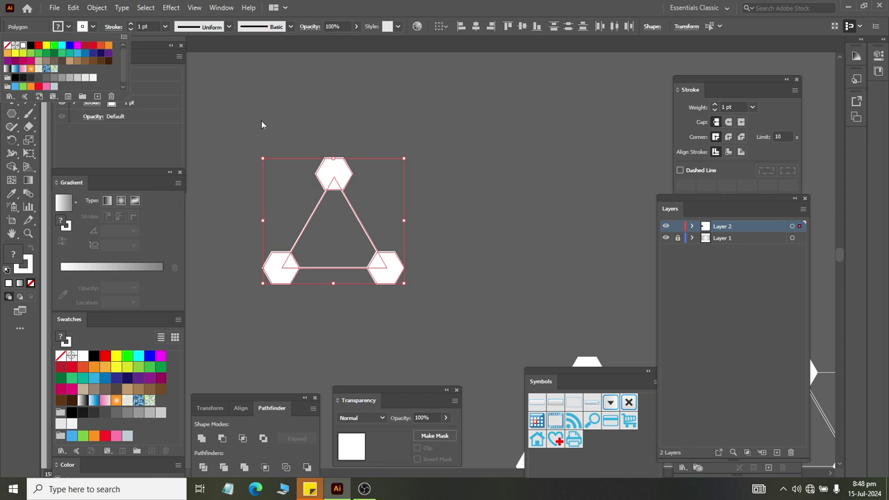
left_click(261, 120)
left_click(259, 118)
Set the fill of the triangle and hexagons to None.
left_click(68, 27)
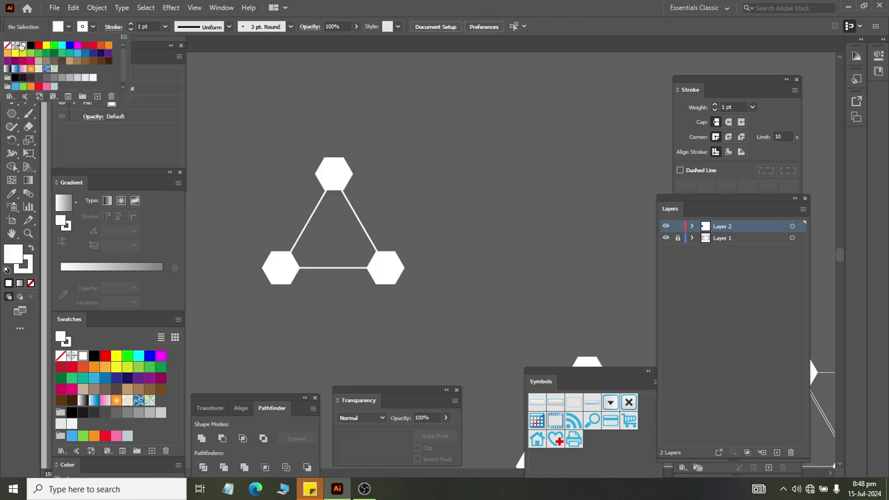
left_click(7, 46)
left_click(279, 113)
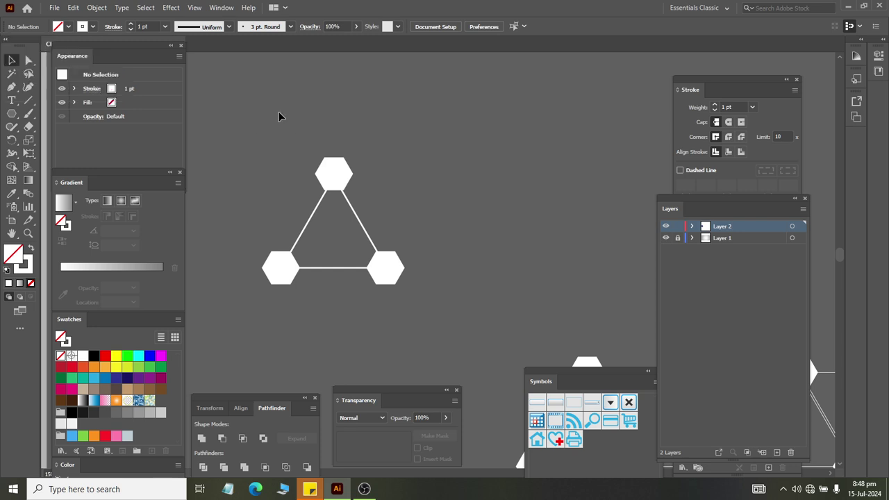
left_click_drag(247, 133, 475, 283)
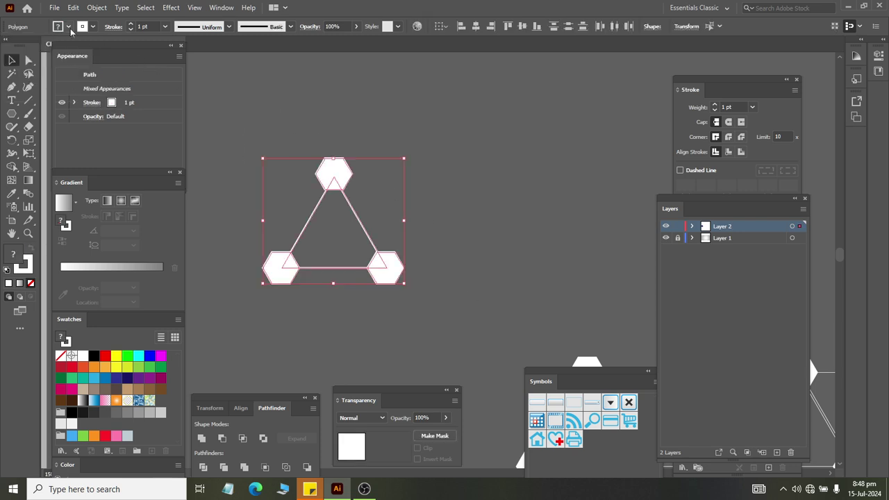
left_click(68, 27)
left_click(7, 45)
left_click(352, 137)
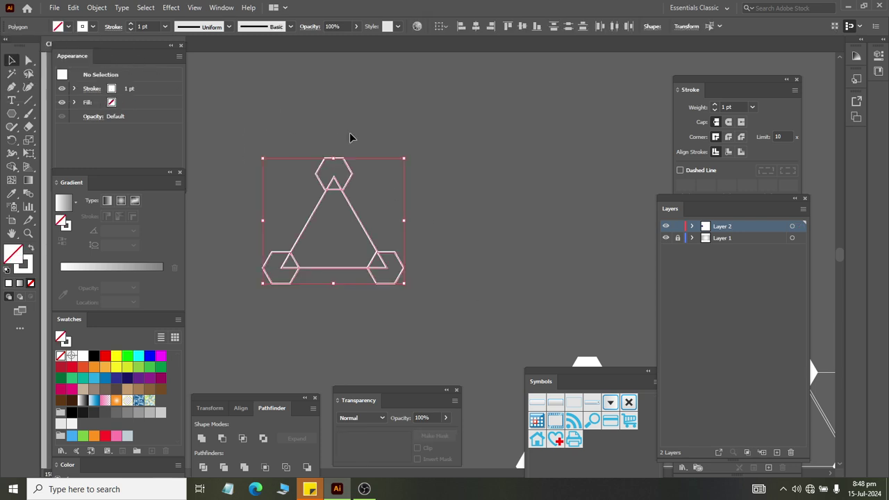
scroll(359, 303, "up", 1)
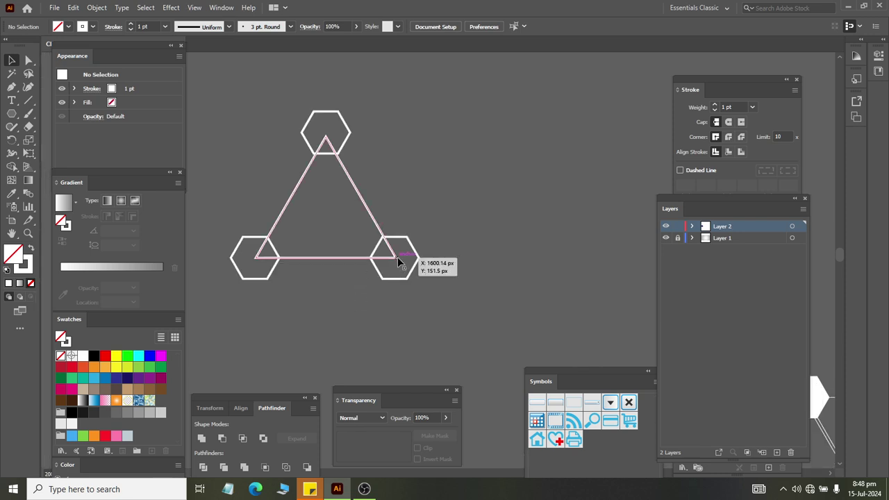
Thin the triangle's stroke weight to 0.3 pt.
left_click(295, 189)
left_click(93, 27)
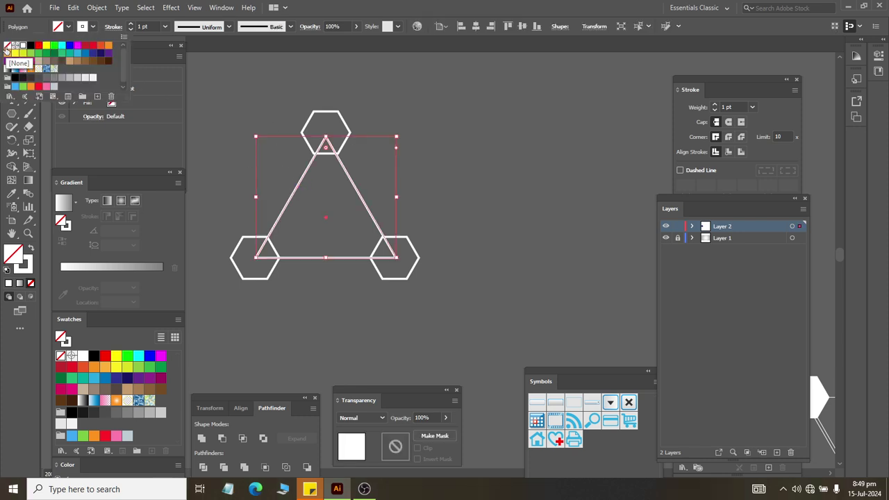
left_click(147, 26)
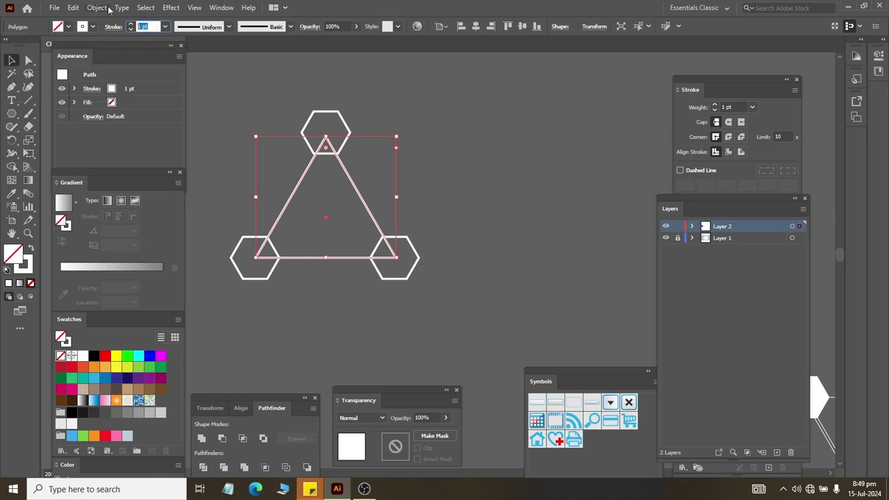
type("6.3")
key("Return")
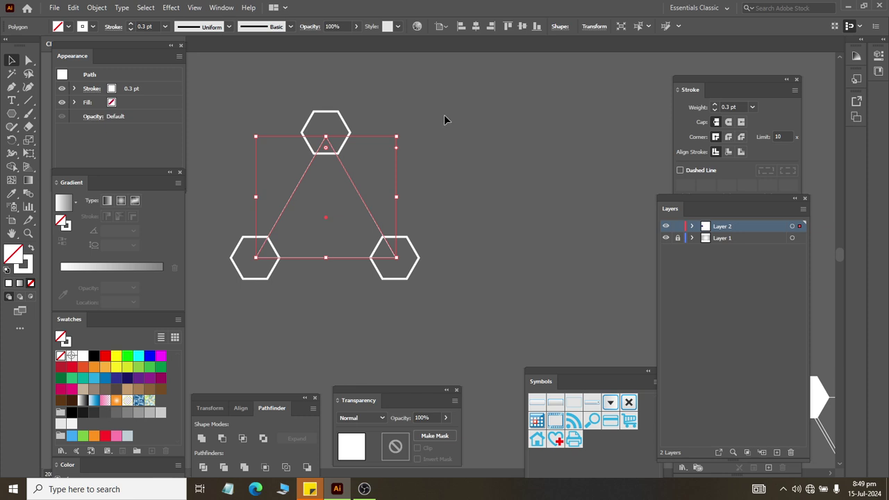
left_click(427, 147)
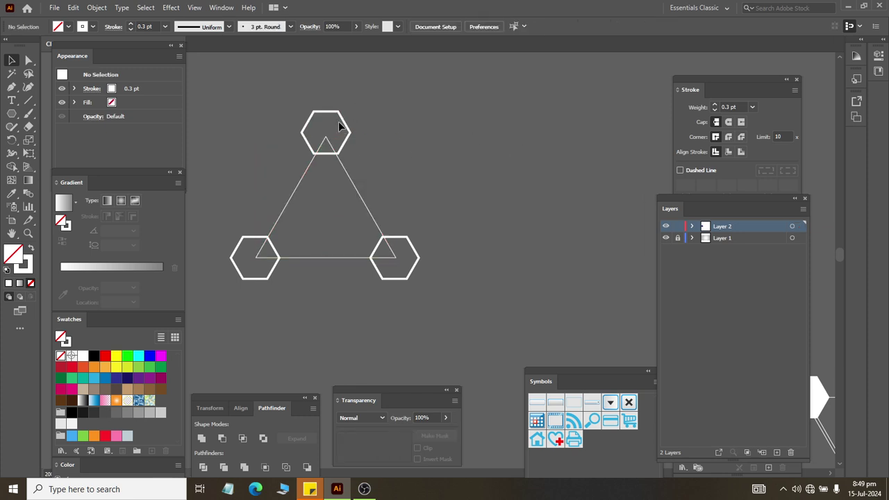
Fill the top, right and left hexagons solid white.
left_click(352, 132)
left_click(415, 272, "shift")
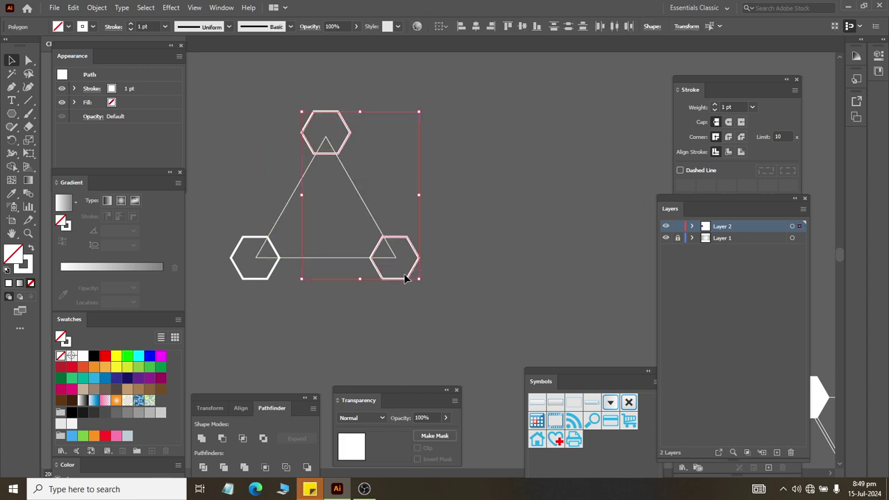
left_click(236, 270, "shift")
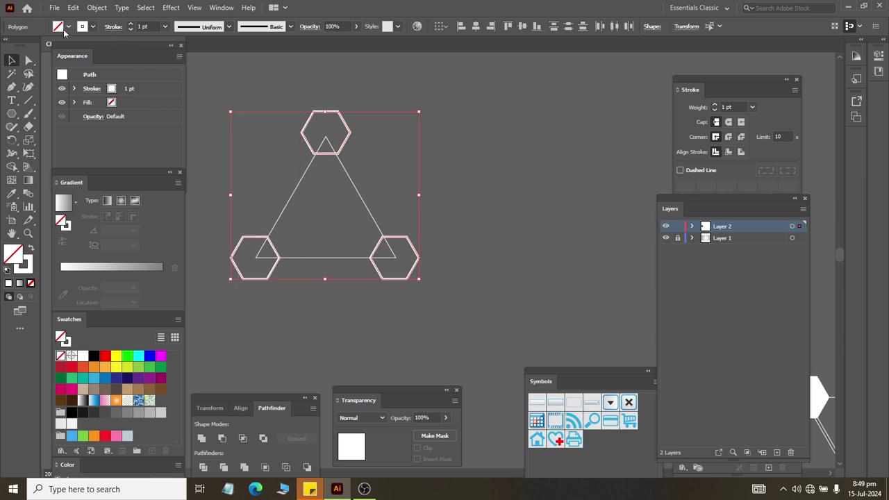
left_click(63, 29)
left_click(22, 43)
left_click(10, 95)
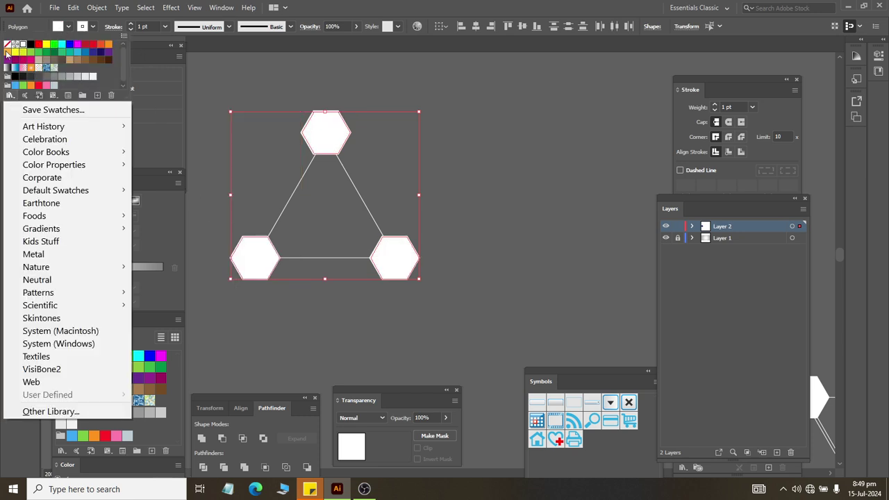
left_click(341, 5)
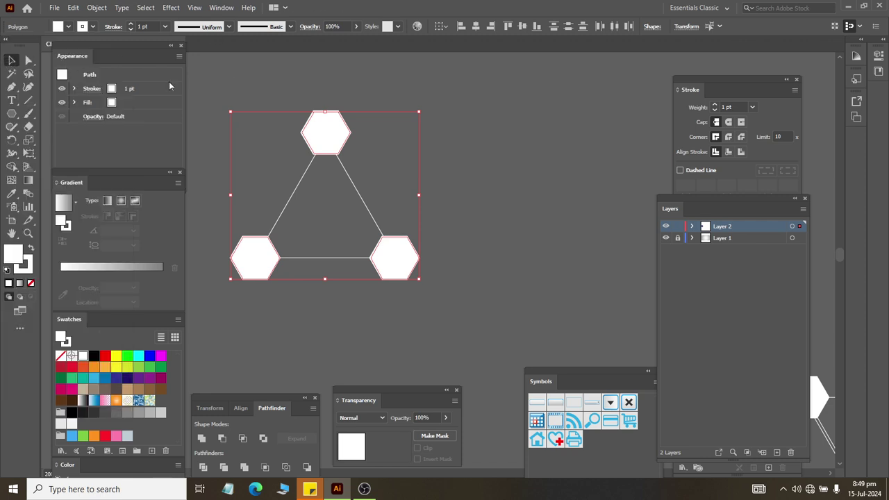
Move the top hexagon onto the apex and the right hexagon onto the bottom-right corner.
left_click(424, 139)
mouse_move(336, 137)
left_mouse_down()
mouse_move(460, 129)
mouse_move(336, 142)
left_mouse_up()
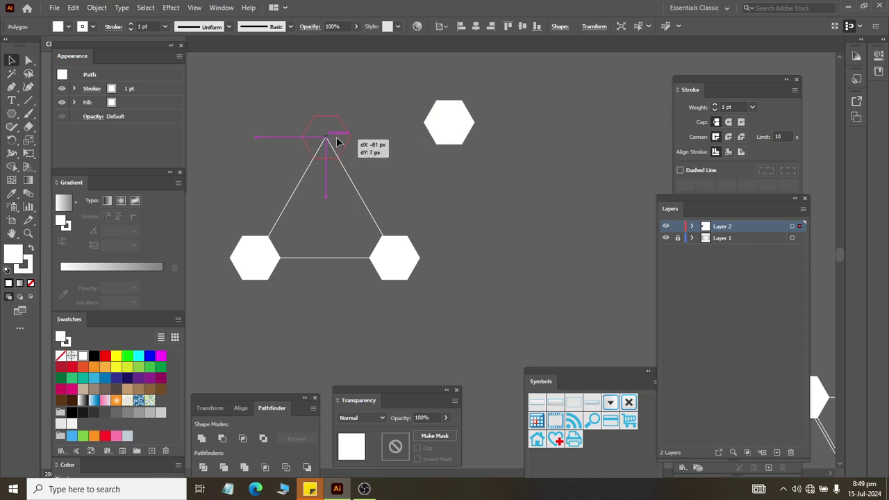
left_click(427, 236)
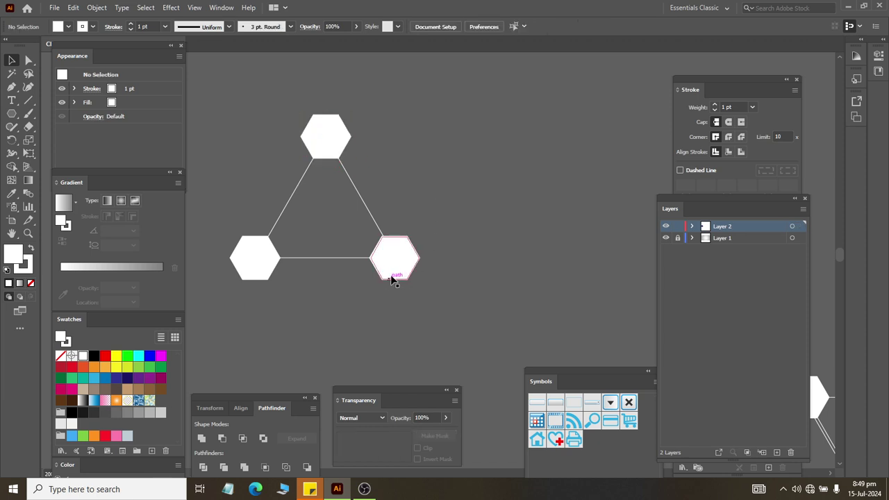
mouse_move(393, 270)
left_mouse_down()
mouse_move(474, 233)
mouse_move(401, 271)
left_mouse_up()
left_click(243, 298)
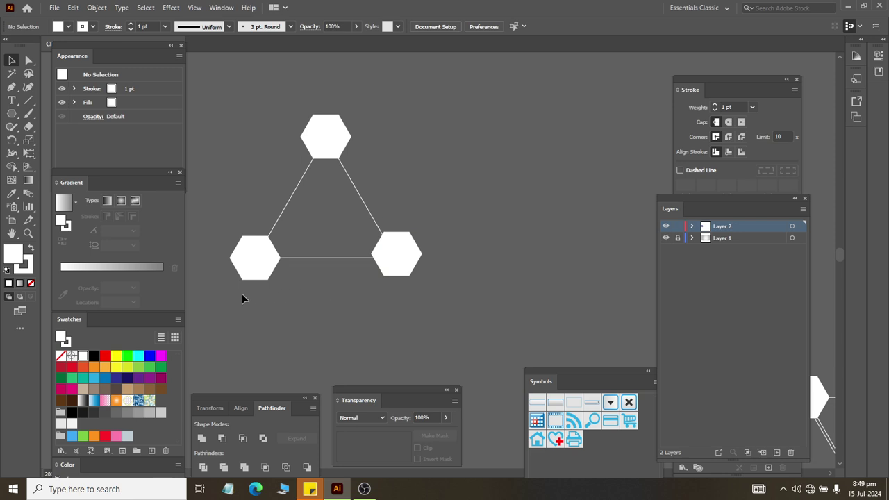
scroll(383, 234, "up", 2)
scroll(387, 238, "up", 1)
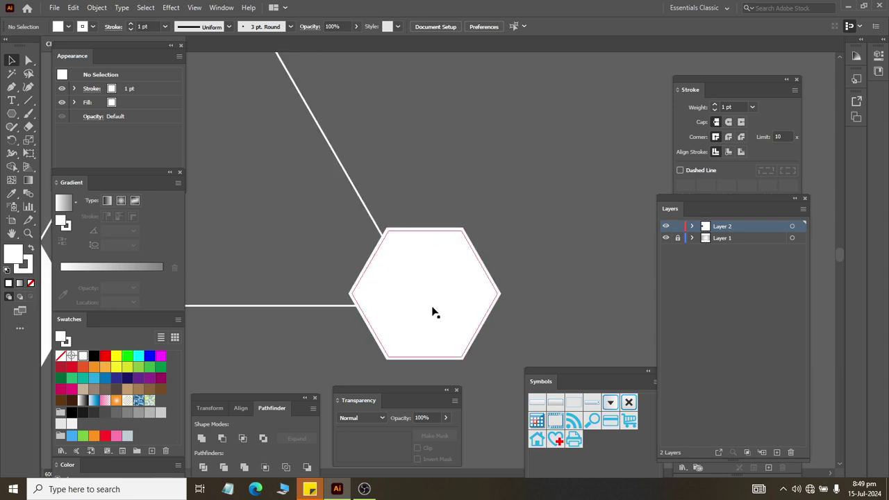
mouse_move(419, 327)
left_mouse_down()
mouse_move(411, 336)
mouse_move(416, 331)
left_mouse_up()
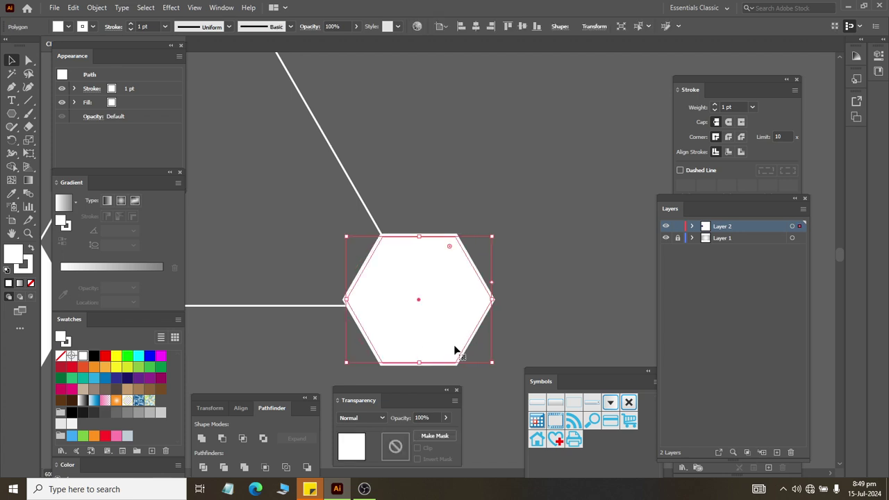
Nudge the right hexagon with arrow keys until it sits on its corner.
scroll(368, 301, "up", 2)
scroll(424, 307, "up", 2)
scroll(425, 307, "left", 2)
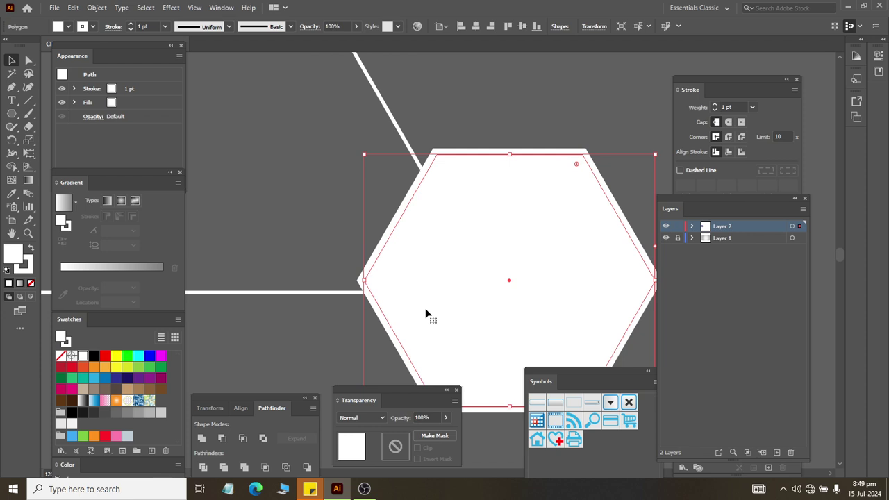
key("Down")
key("Left")
key("Left")
key("Left")
key("Right")
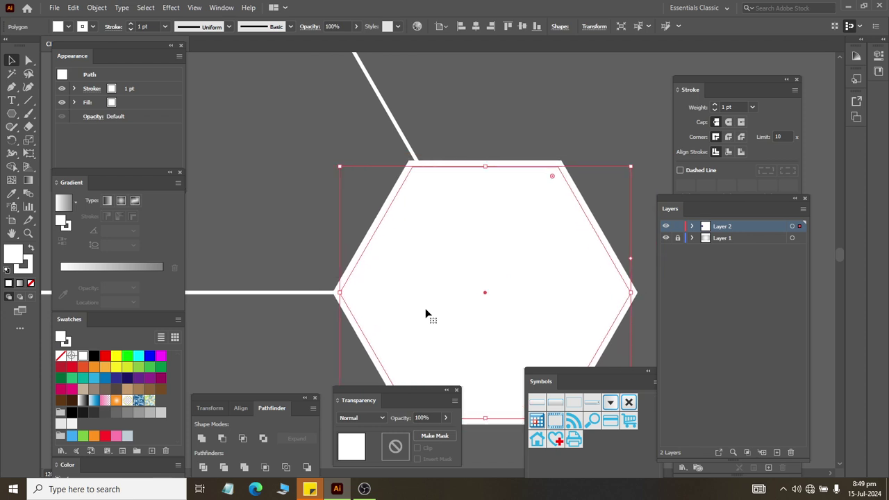
key("Right")
key("Right")
key("Left")
key("Left")
key("Up")
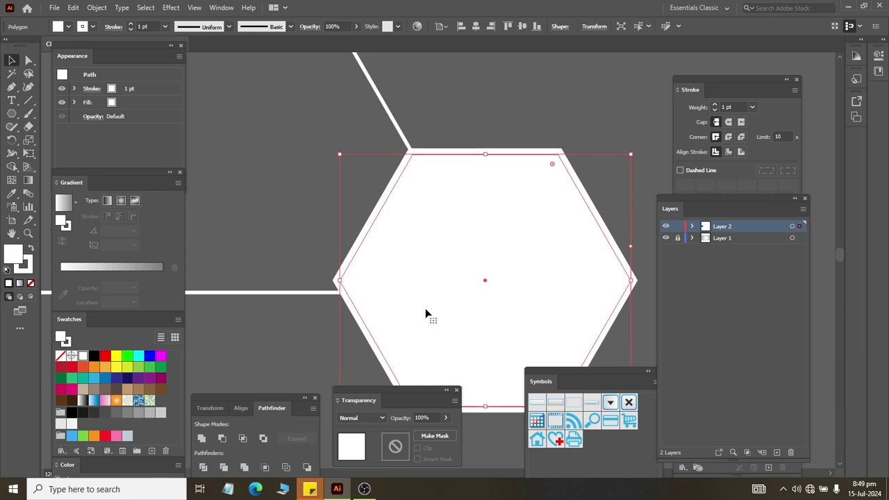
key("Down")
key("Right")
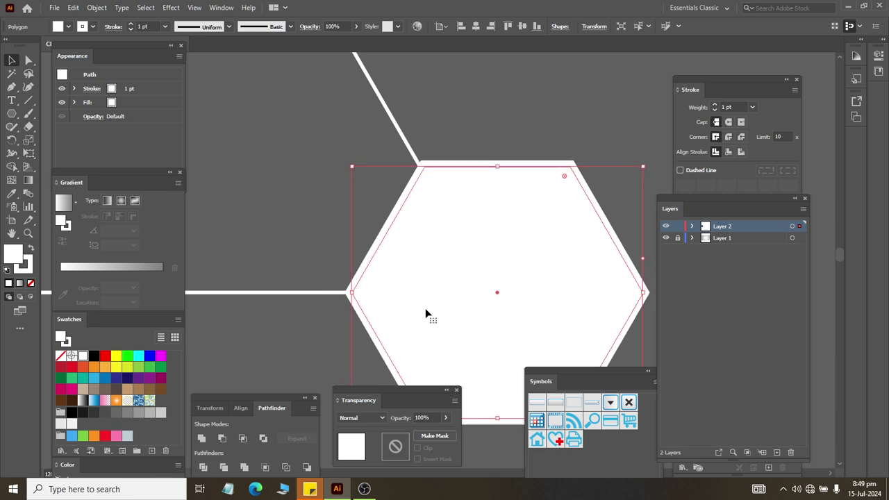
Move the left hexagon onto the bottom-left corner and marquee-select the whole arrangement.
scroll(437, 312, "down", 2)
scroll(448, 305, "down", 2)
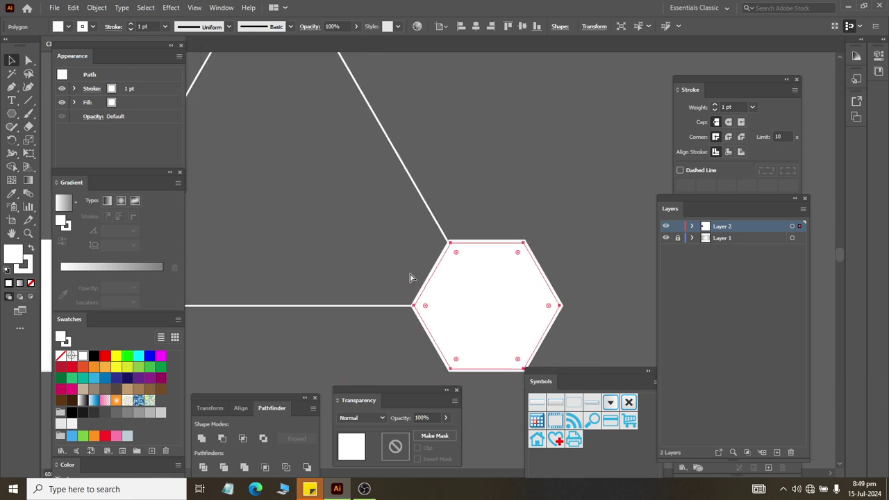
scroll(409, 278, "left", 2)
scroll(409, 278, "left", 3)
scroll(409, 278, "left", 3)
scroll(311, 301, "left", 2)
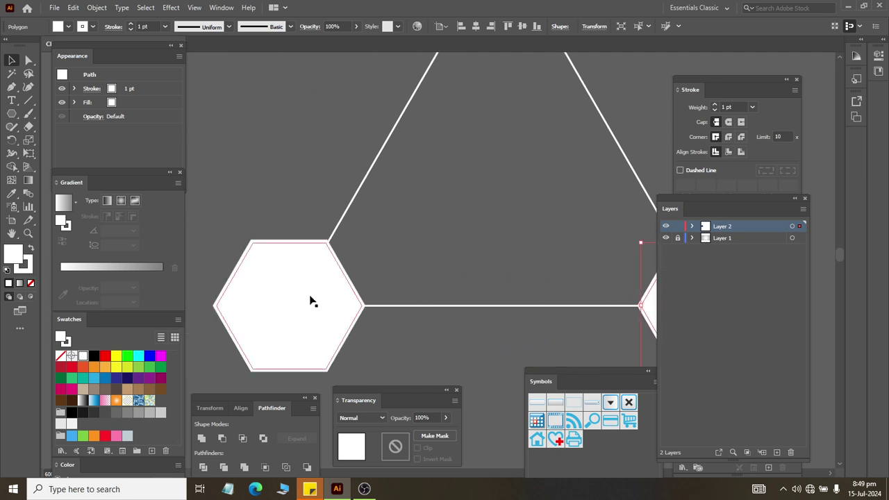
mouse_move(311, 301)
left_mouse_down()
mouse_move(261, 180)
mouse_move(280, 310)
mouse_move(366, 313)
mouse_move(277, 182)
mouse_move(289, 306)
left_mouse_up()
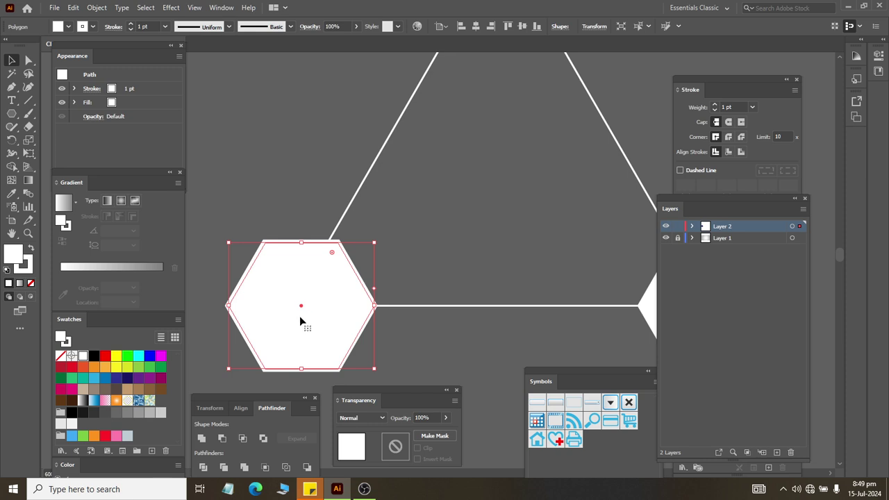
key("Left")
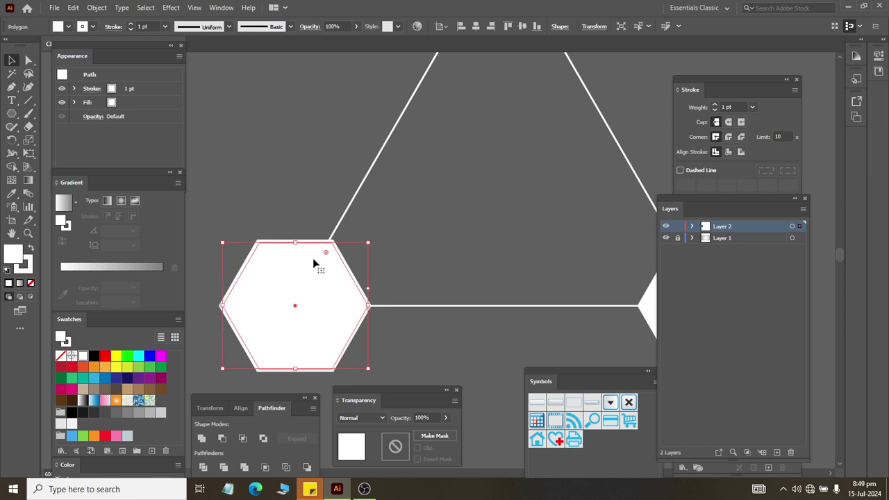
key("Left")
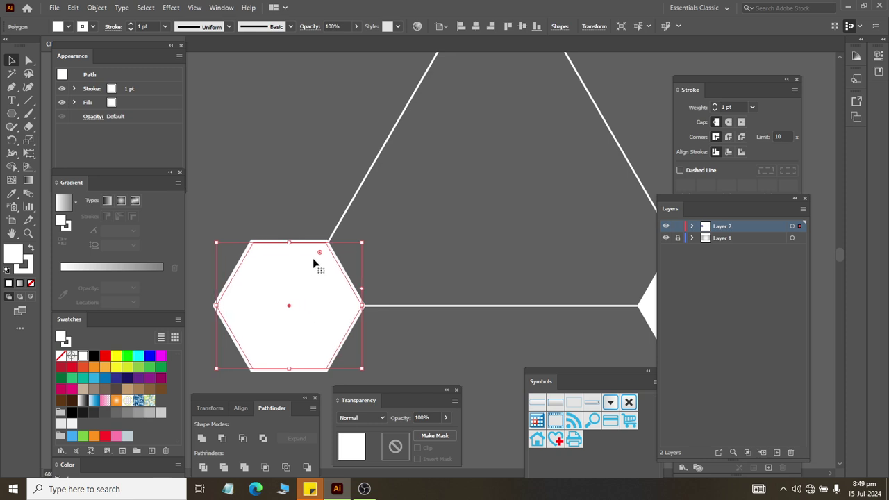
scroll(374, 277, "right", 3)
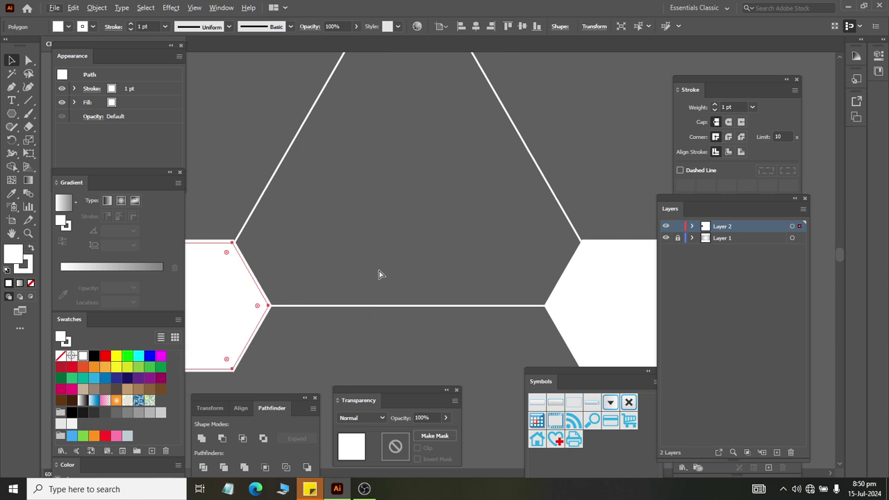
scroll(379, 271, "down", 2)
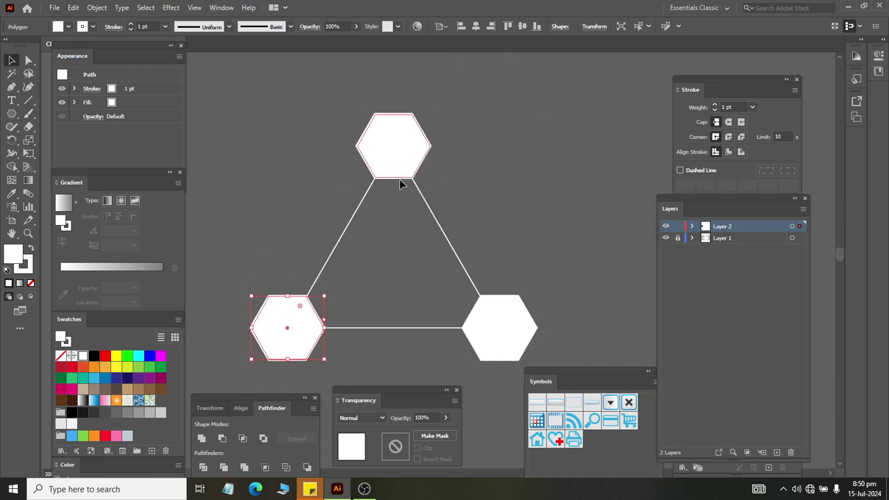
scroll(399, 183, "down", 2)
mouse_move(274, 103)
left_mouse_down()
mouse_move(473, 287)
mouse_move(517, 297)
left_mouse_up()
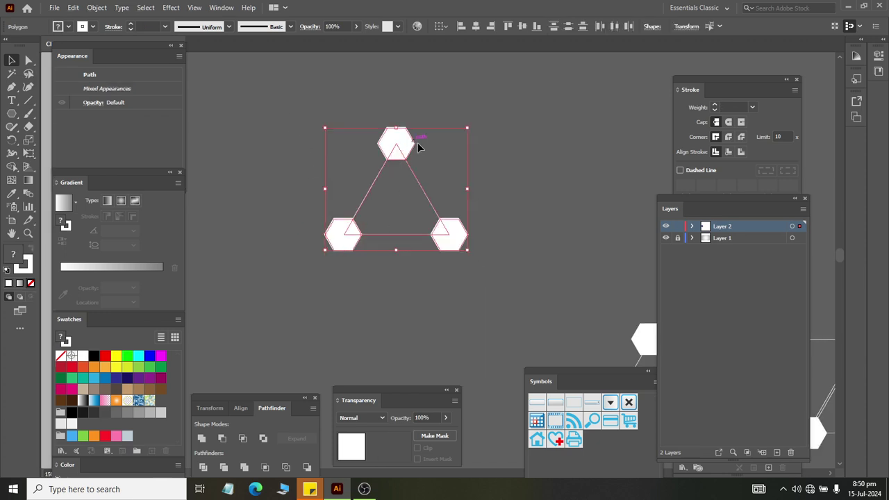
Group the triangle lines and hexagons into one group and reselect it.
right_click(404, 142)
left_click(435, 211)
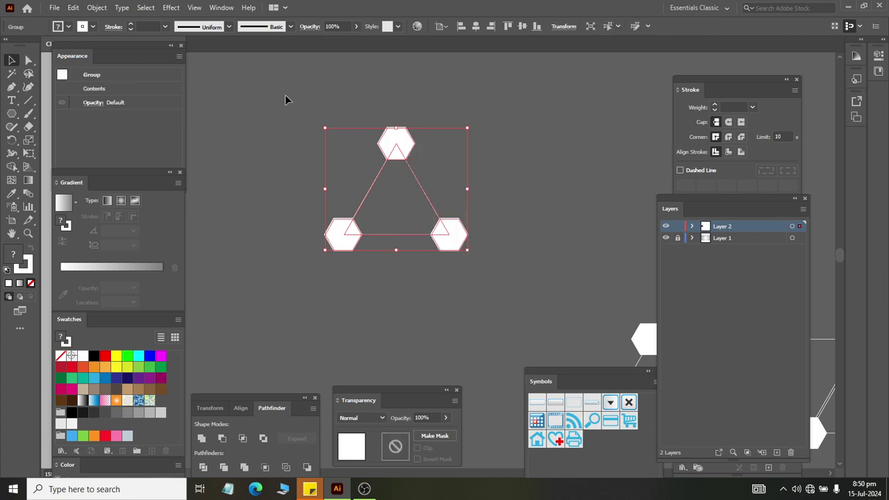
left_click(145, 7)
left_click(401, 111)
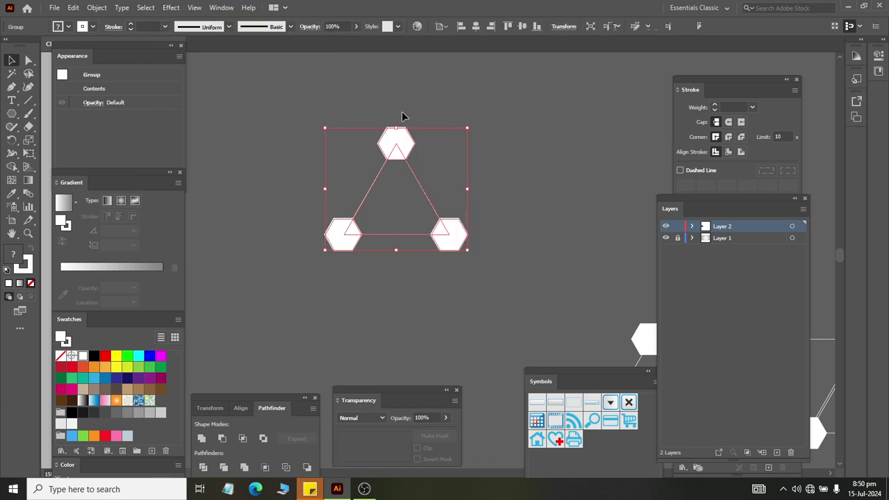
left_click(367, 90)
scroll(367, 90, "up", 2)
left_click_drag(336, 180, 548, 326)
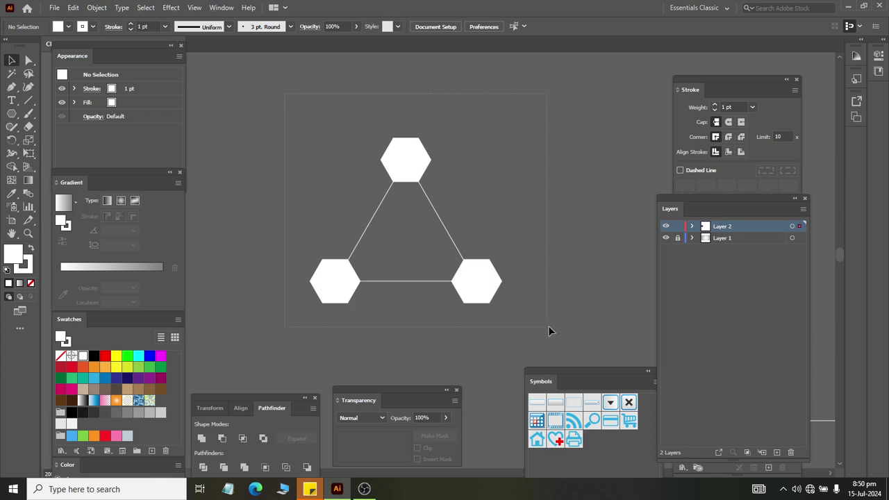
Add a Transform effect with Reflect Y and 35 px horizontal move.
left_click(170, 7)
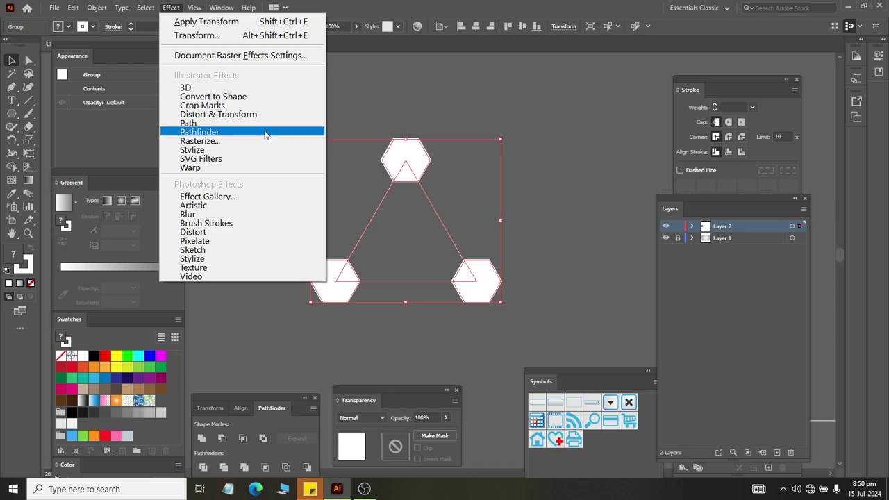
left_click(361, 159)
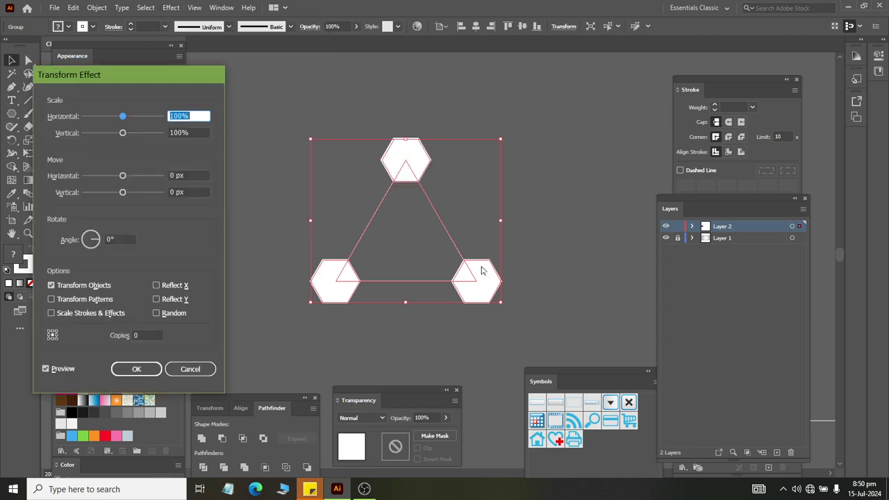
left_click(193, 175)
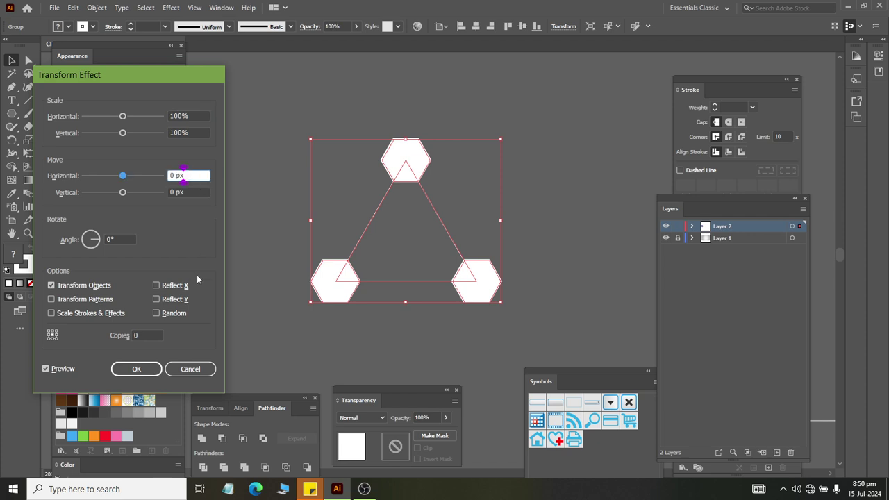
left_click(156, 300)
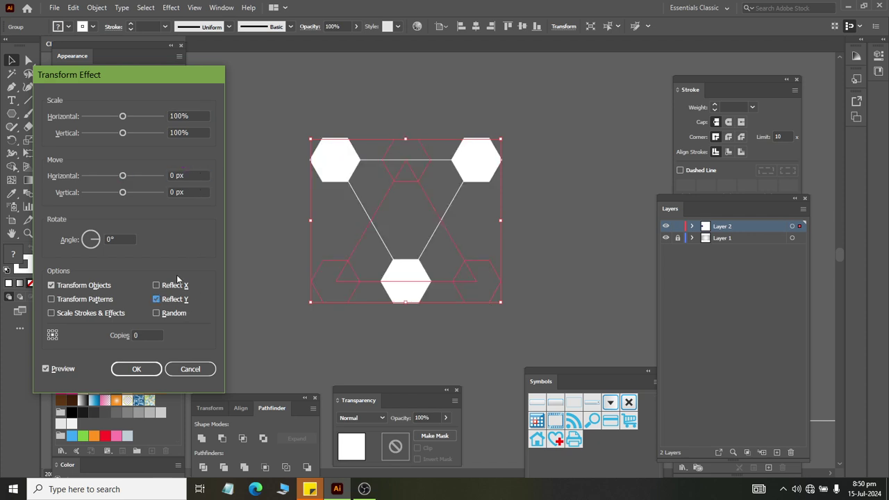
left_click(187, 174)
scroll(194, 175, "up", 5)
scroll(194, 176, "up", 6)
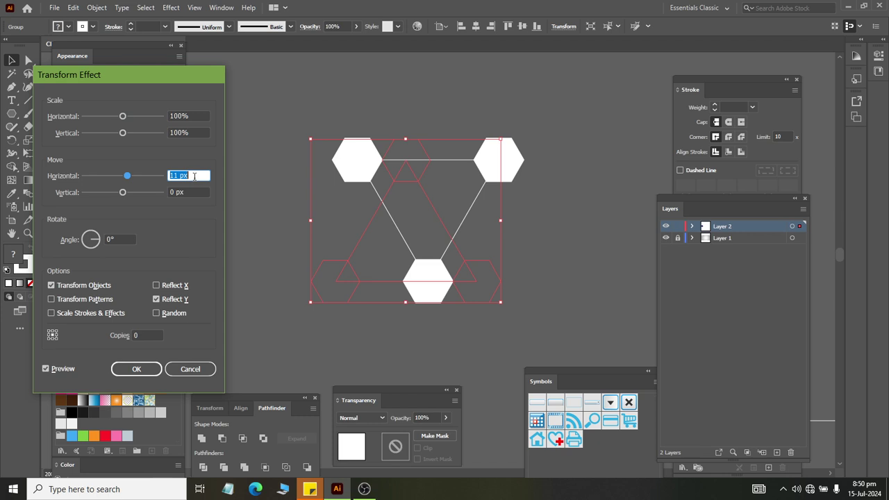
scroll(194, 175, "up", 12)
scroll(193, 176, "up", 7)
scroll(194, 176, "up", 4)
scroll(194, 175, "up", 1)
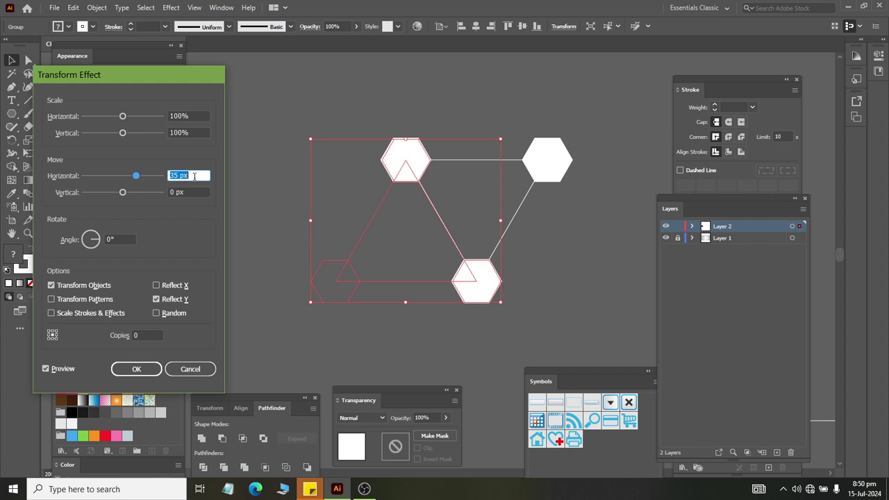
Raise the Transform copies to 30 and apply the effect.
left_click(150, 335)
scroll(154, 334, "up", 2)
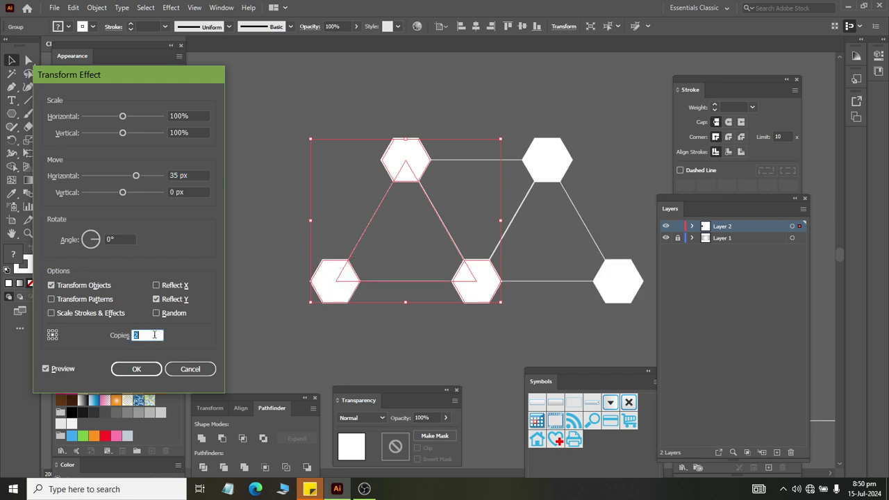
scroll(155, 335, "up", 2)
scroll(154, 335, "up", 1)
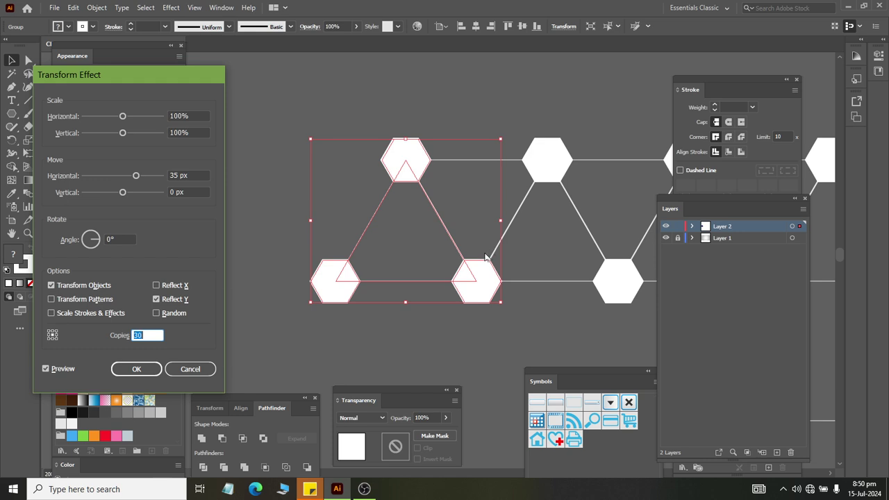
key("Return")
Delete the hexagon strip, restore it with undo, and reselect the group.
left_click(476, 352)
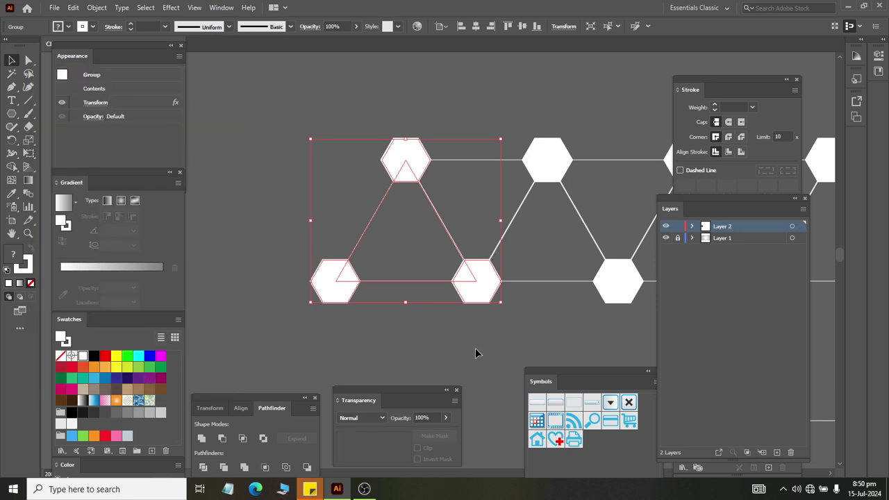
scroll(473, 336, "down", 3)
scroll(486, 307, "down", 2)
scroll(480, 297, "up", 5)
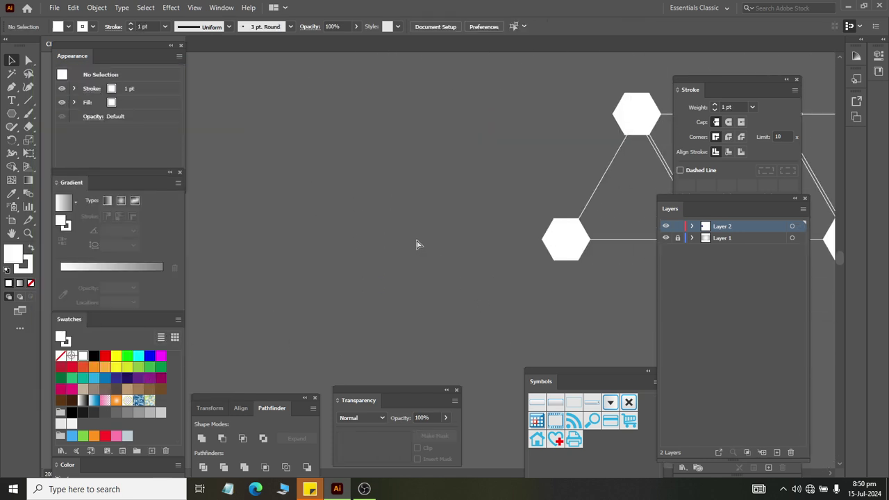
scroll(416, 241, "right", 2)
left_click_drag(509, 149, 611, 245)
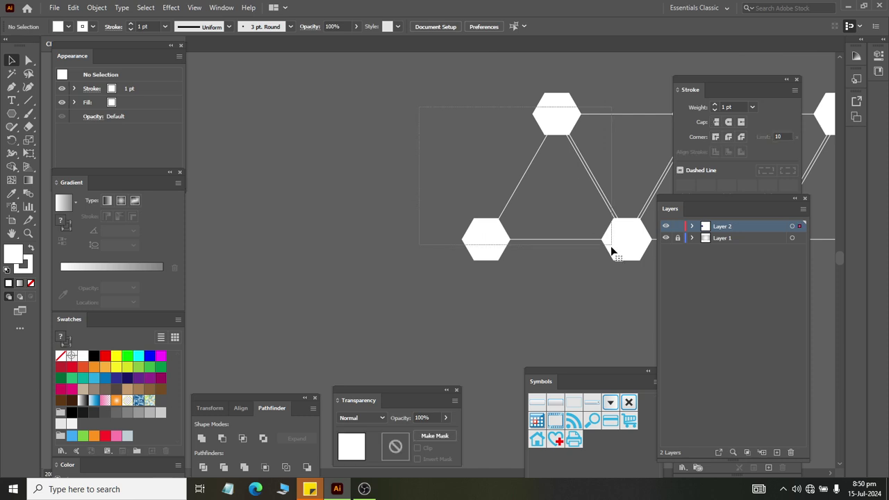
key("Delete")
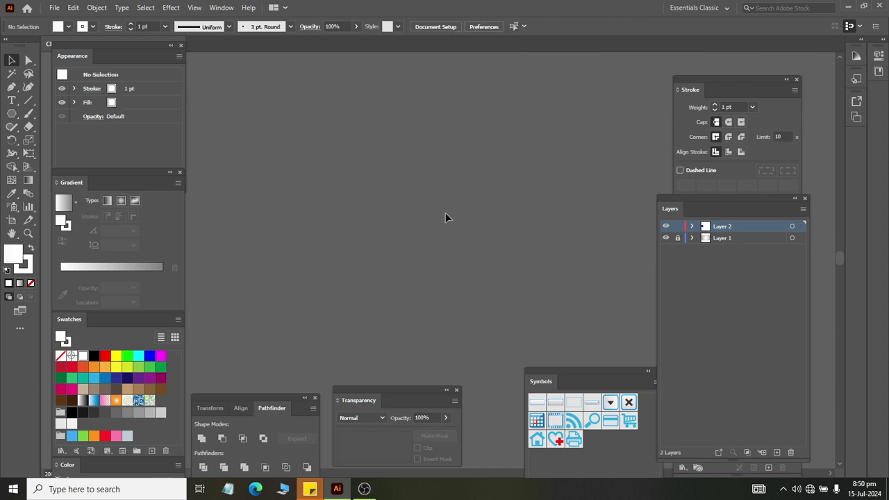
key("ctrl+z")
scroll(416, 202, "up", 3)
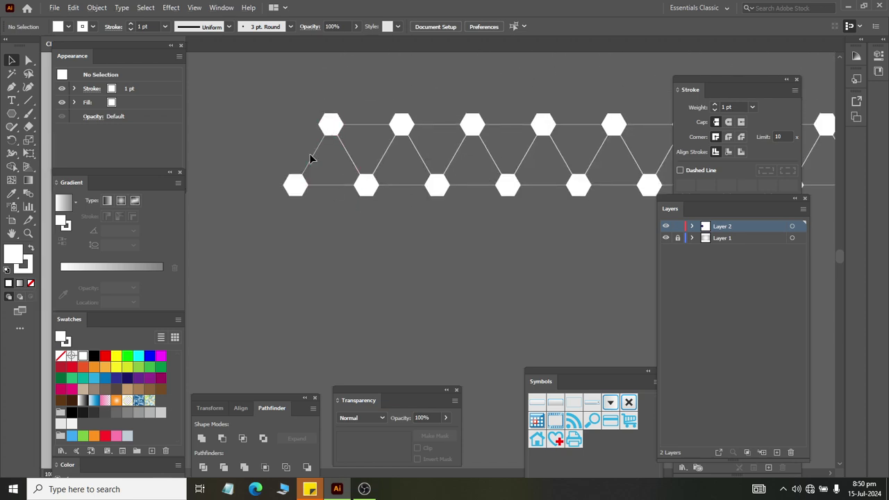
left_click_drag(258, 86, 409, 269)
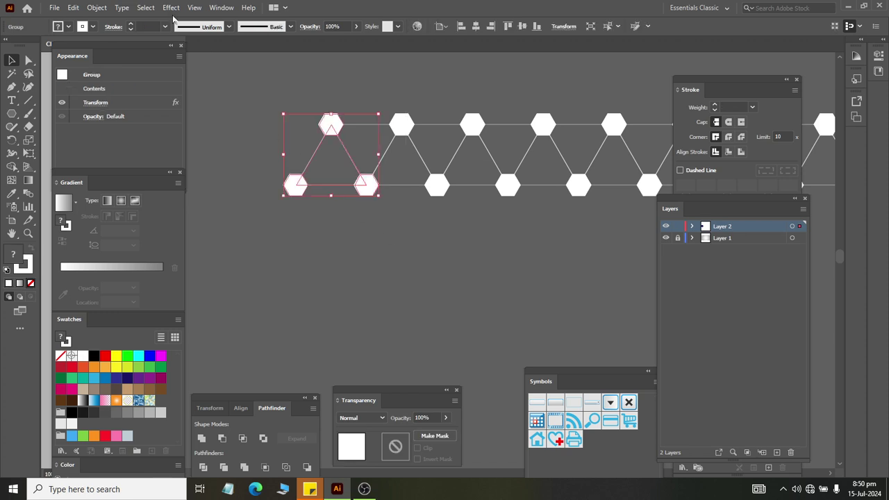
Stack another Transform effect on the group, trying Reflect X with 0 px horizontal move.
left_click(171, 8)
mouse_move(218, 114)
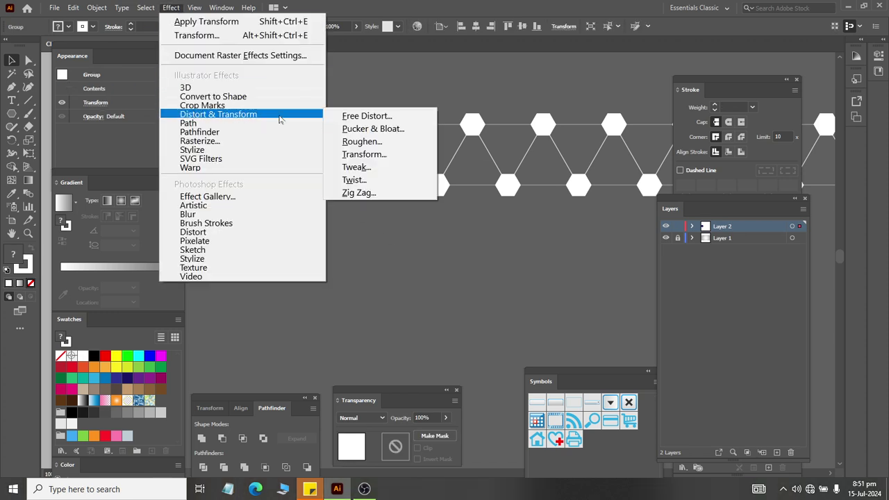
left_click(363, 154)
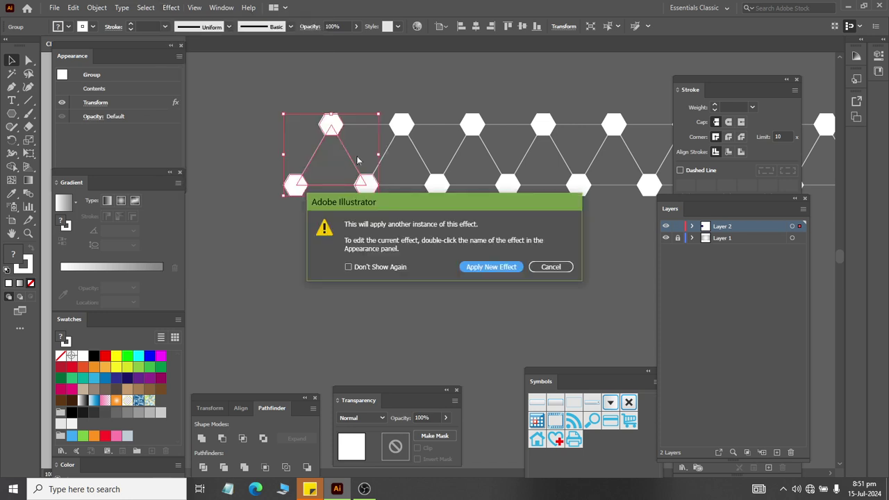
left_click(488, 268)
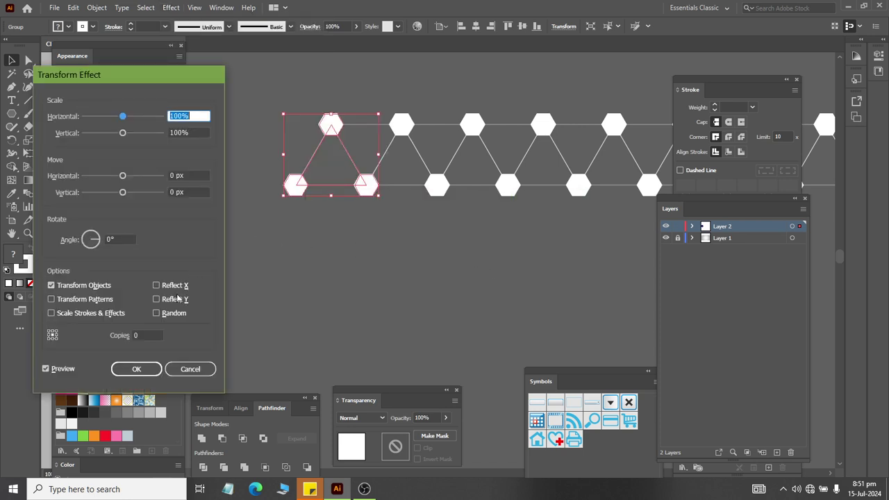
left_click(156, 285)
left_click(186, 176)
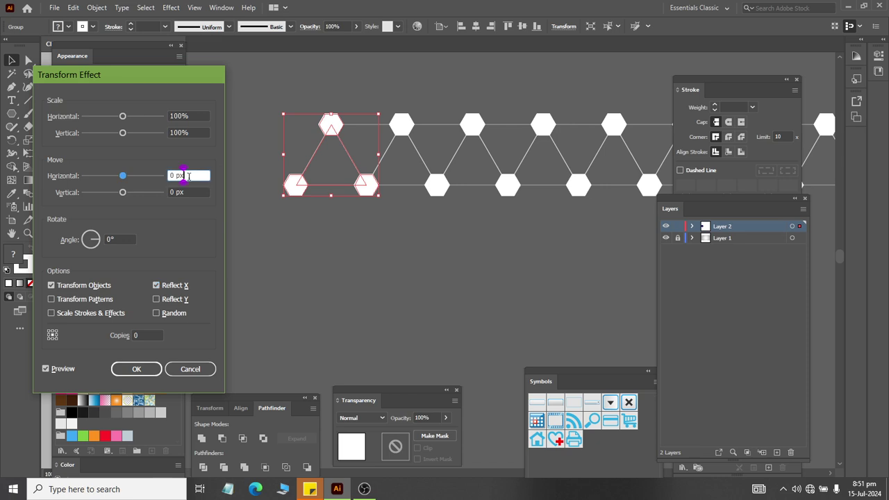
key("Up")
key("Down")
Switch to Reflect Y and raise the vertical move toward 60 px, keeping horizontal at 0 px.
left_click(196, 191)
key("Up")
key("Up")
key("Up")
key("Up")
key("Up")
key("Up")
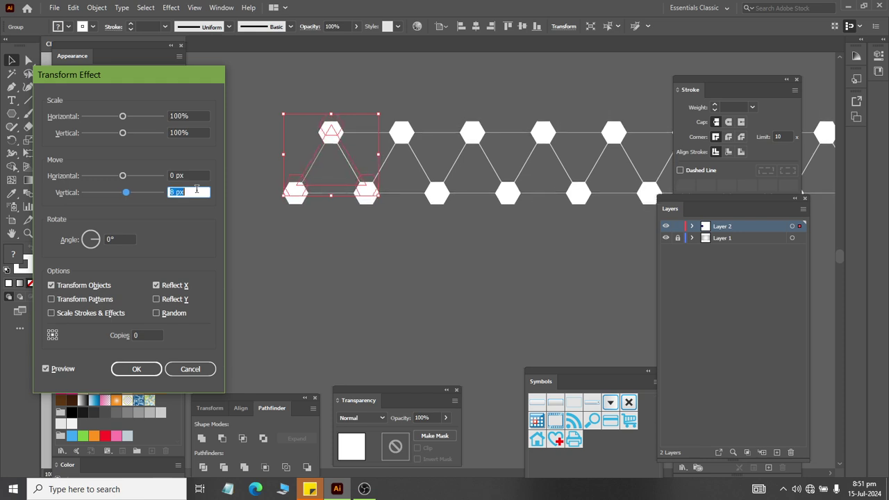
key("Up")
key("Up")
key("Up")
key("Up")
key("Up")
key("Up")
key("Up")
key("Up")
key("Up")
key("Up")
key("Up")
key("Up")
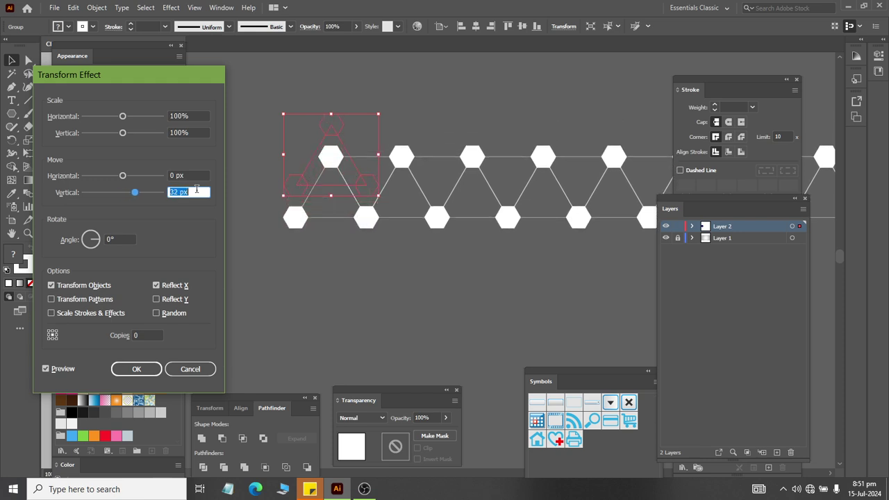
key("Up")
key("Up")
key("Up")
left_click(173, 286)
left_click(157, 299)
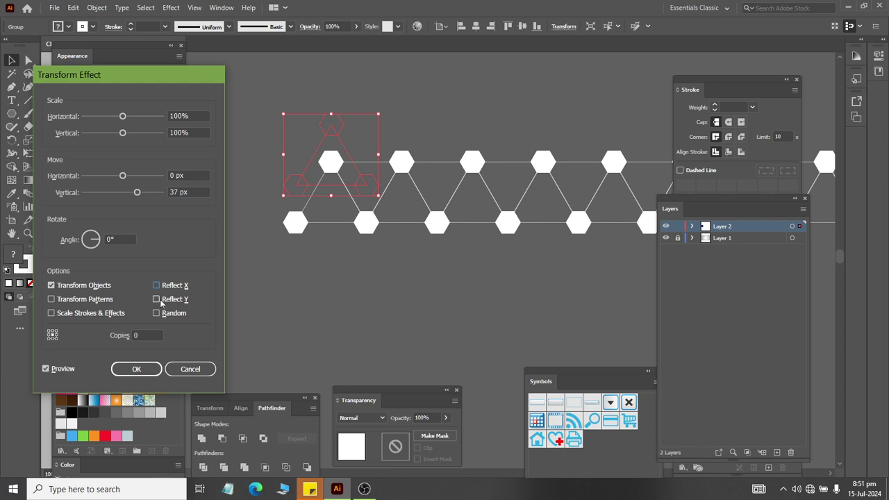
left_click(188, 192)
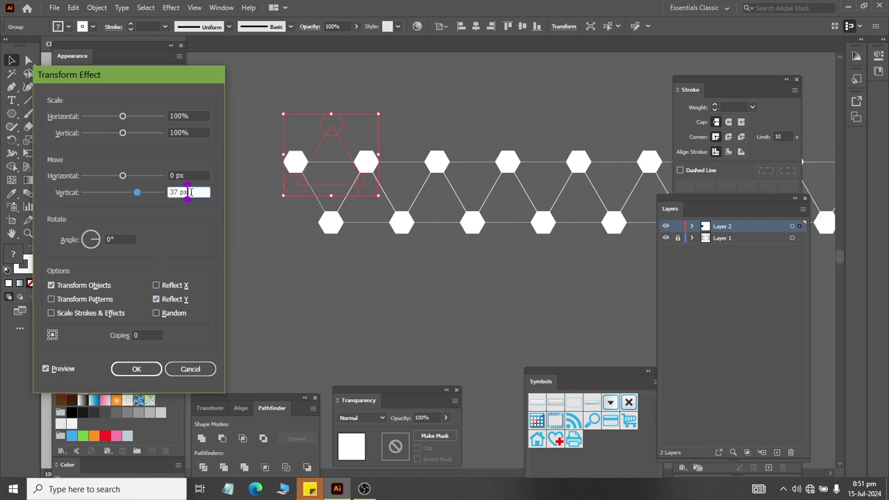
key("Up")
key("Up")
key("Up")
key("Up")
key("Up")
key("Up")
key("Up")
key("Up")
key("Up")
key("Up")
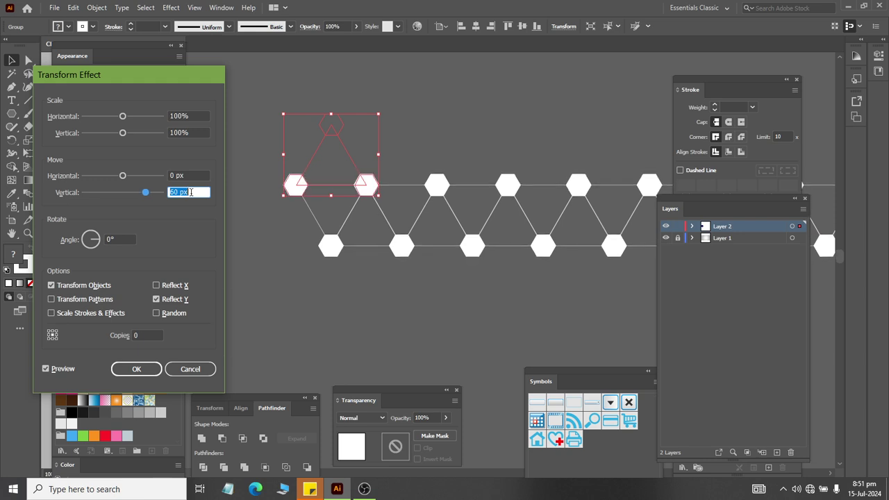
left_click(190, 175)
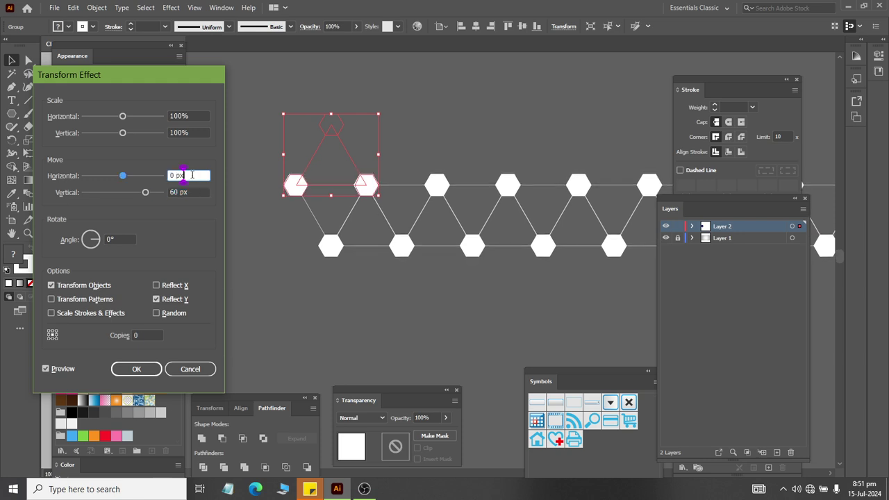
key("Up")
key("Down")
Raise the Copies count and confirm, zooming out to see the long zigzag strip.
left_click(147, 335)
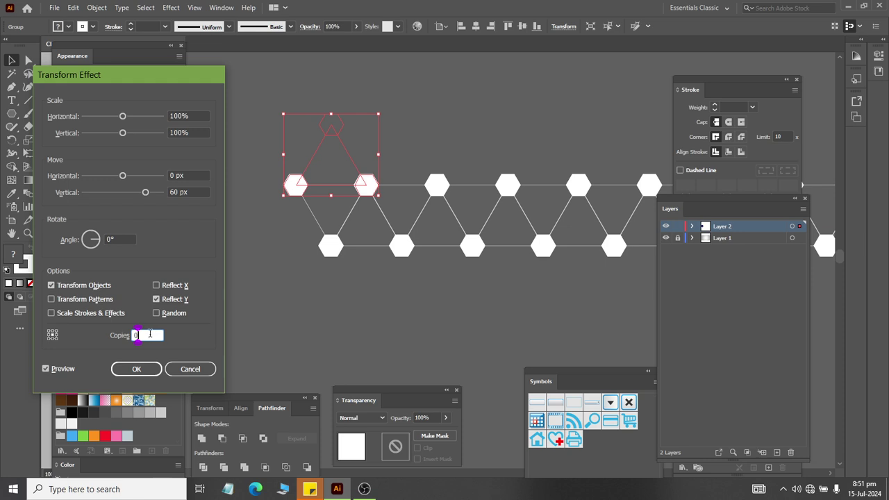
key("Up")
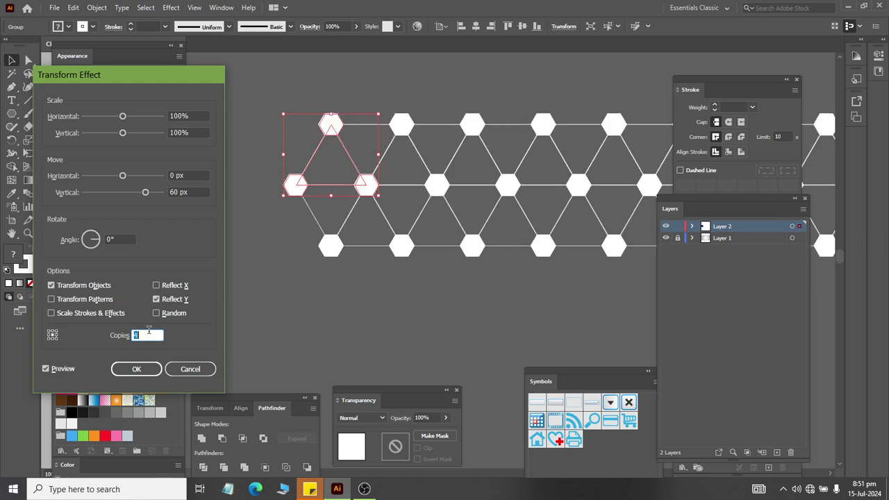
key("Up")
key("Up")
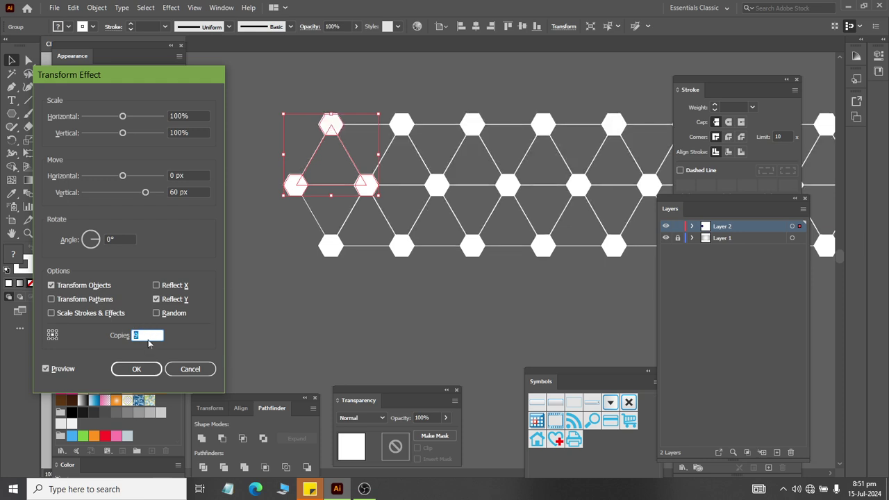
key("Up")
key("Up")
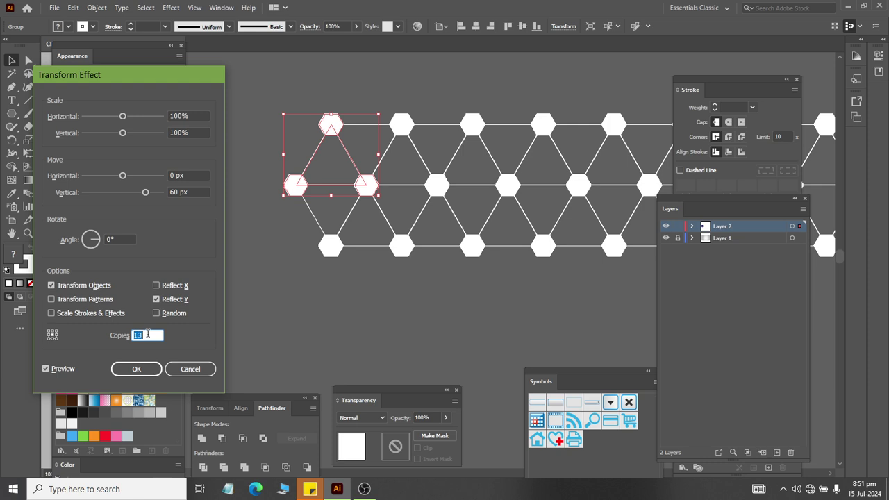
type("0")
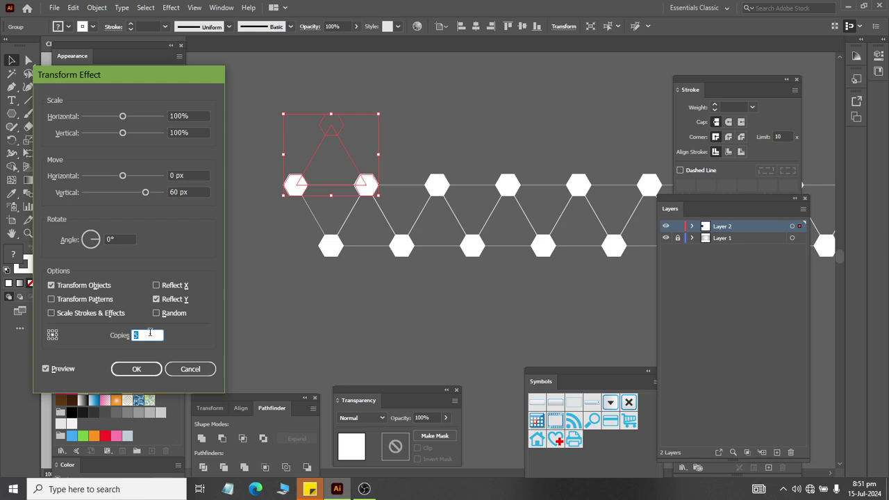
key("Up")
key("Up")
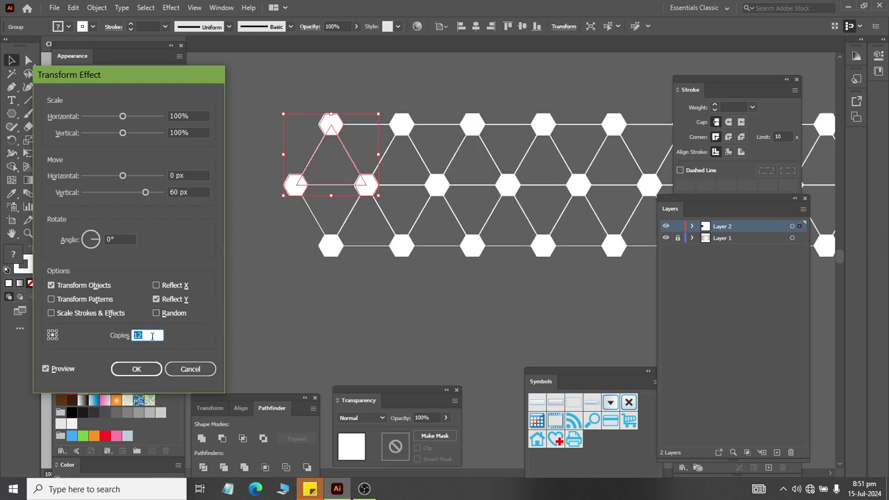
type("5")
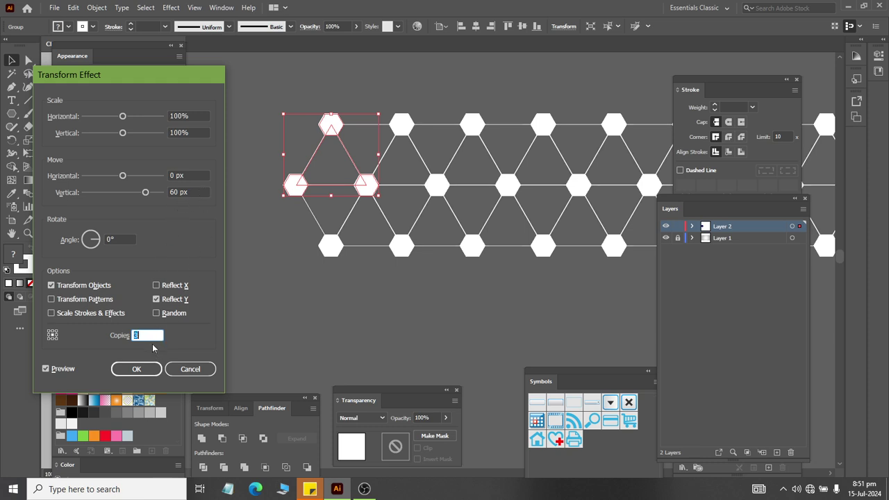
key("Return")
key("ctrl+minus")
key("ctrl+minus")
key("ctrl+minus")
Nudge the hexagon row slightly right and reselect the whole row.
left_click(331, 197)
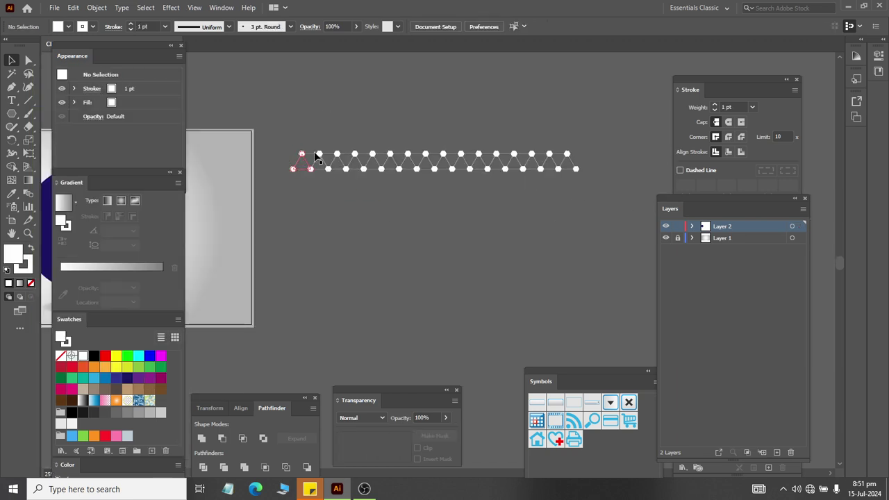
left_click_drag(311, 169, 347, 169)
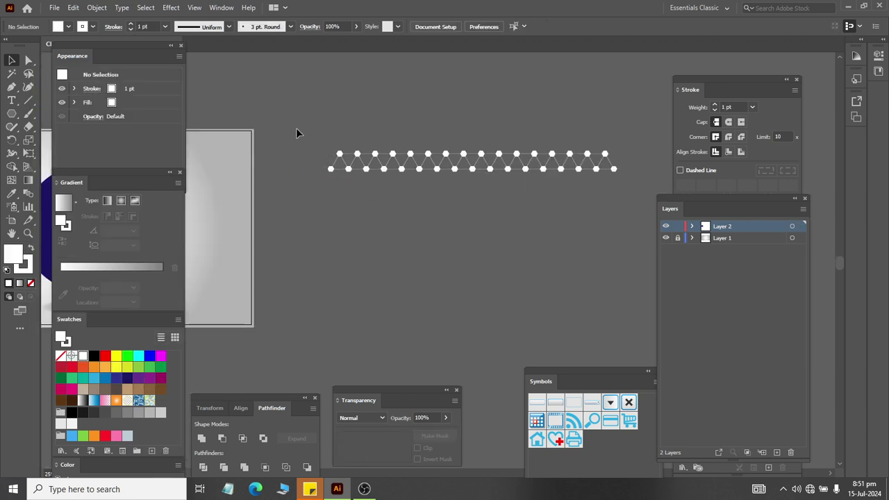
left_click_drag(296, 128, 395, 212)
Apply a new Transform effect instance, previewing then resetting the horizontal move to 0 px.
left_click(170, 7)
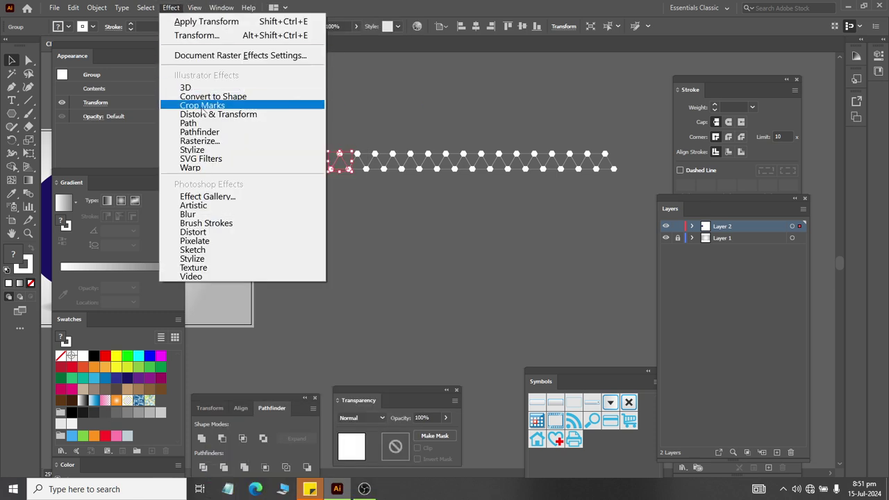
mouse_move(218, 114)
left_click(381, 155)
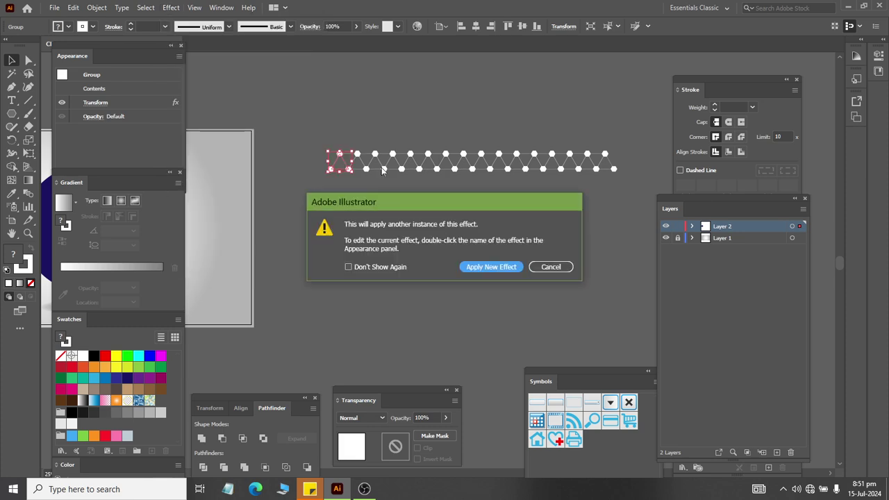
left_click(490, 266)
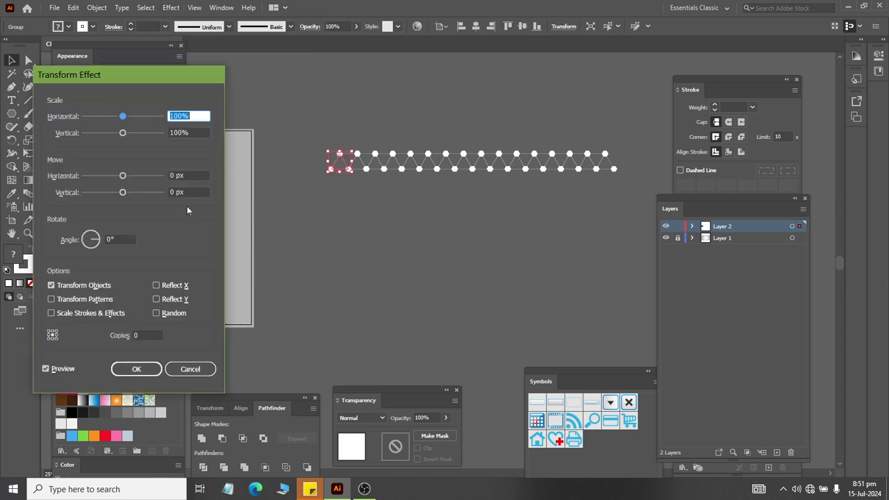
left_click(194, 176)
key("Up")
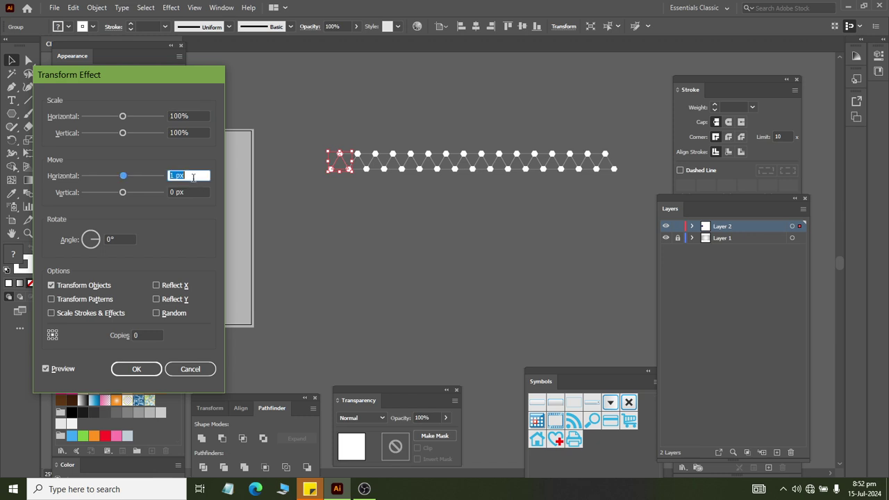
key("Up")
key("Up")
key("Up")
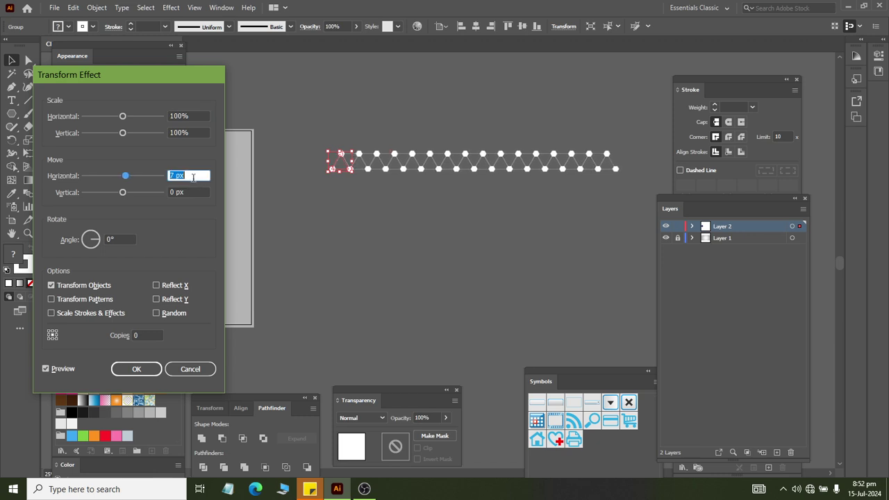
key("Down")
key("Down")
key("Down")
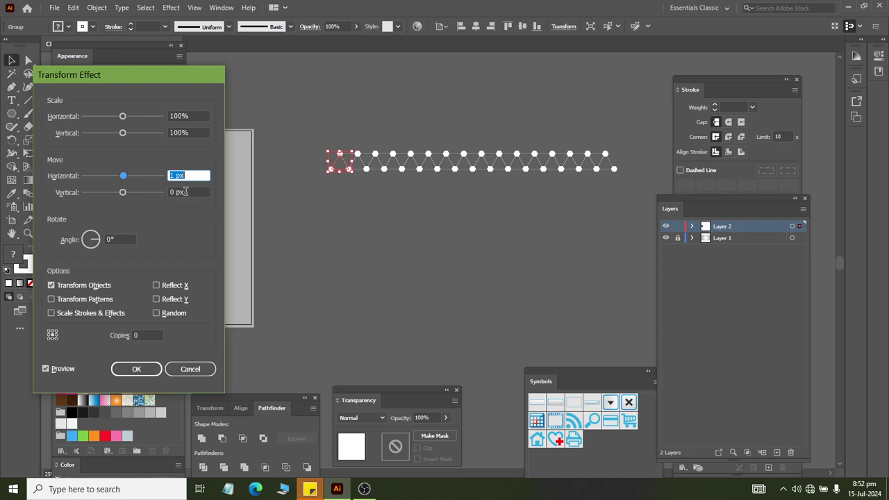
key("Return")
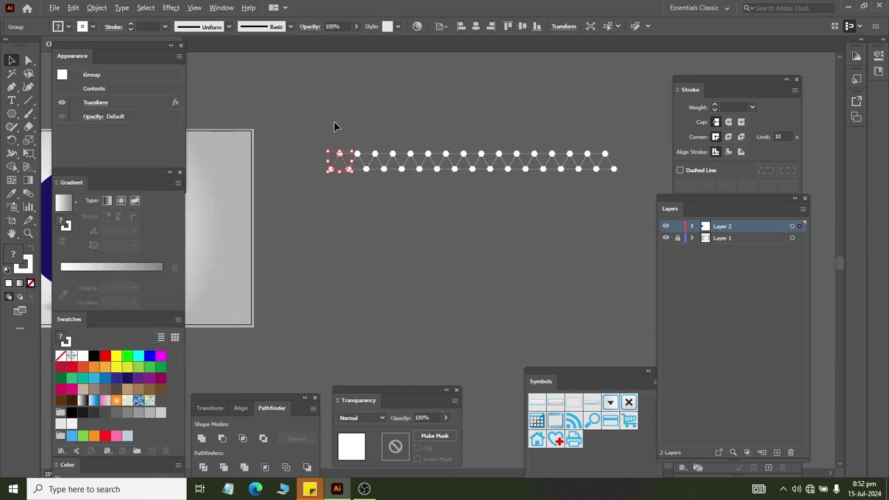
key("ctrl+plus")
key("ctrl+plus")
Add a new Transform effect to the row, previewing a 70 px horizontal move.
scroll(333, 120, "down", 2)
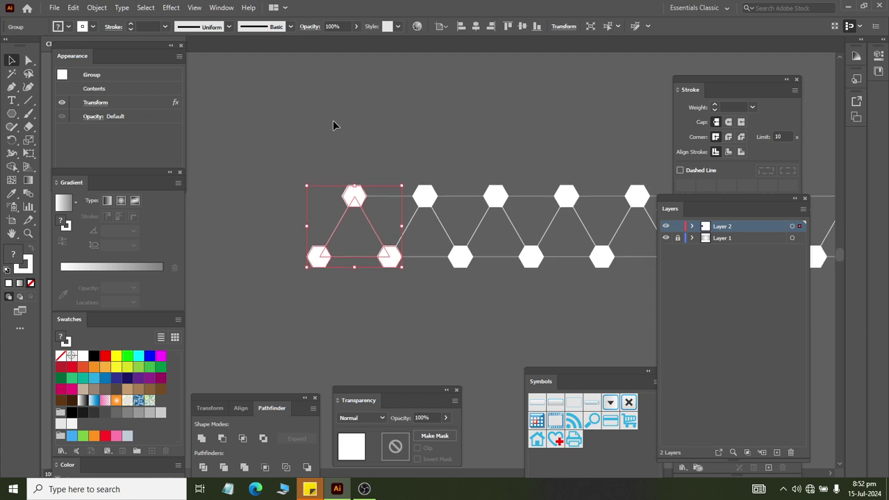
left_click(171, 7)
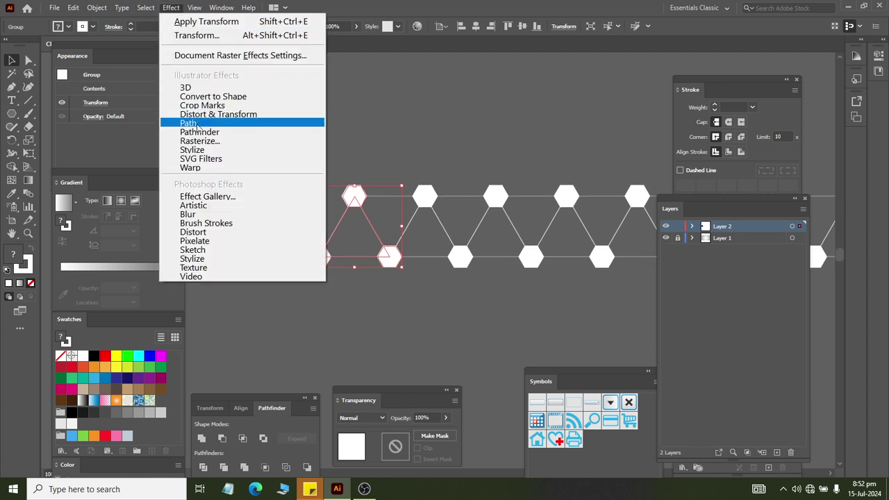
left_click(341, 153)
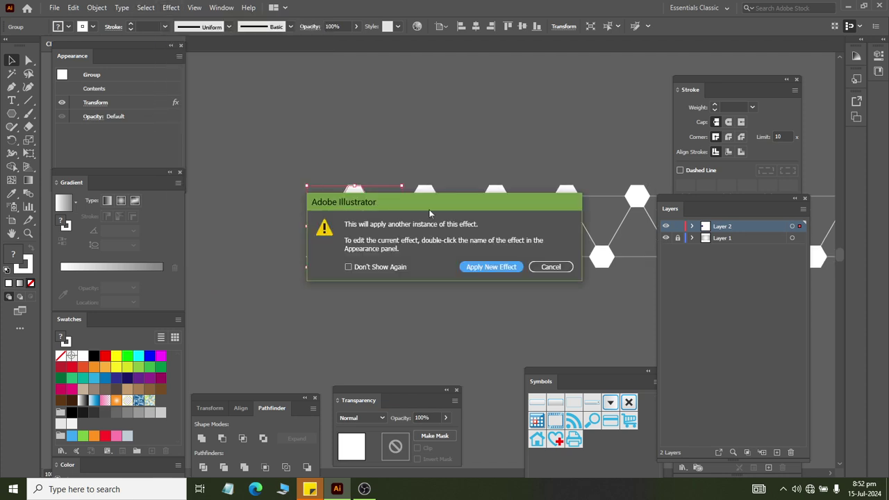
left_click_drag(428, 206, 150, 92)
left_click(197, 151)
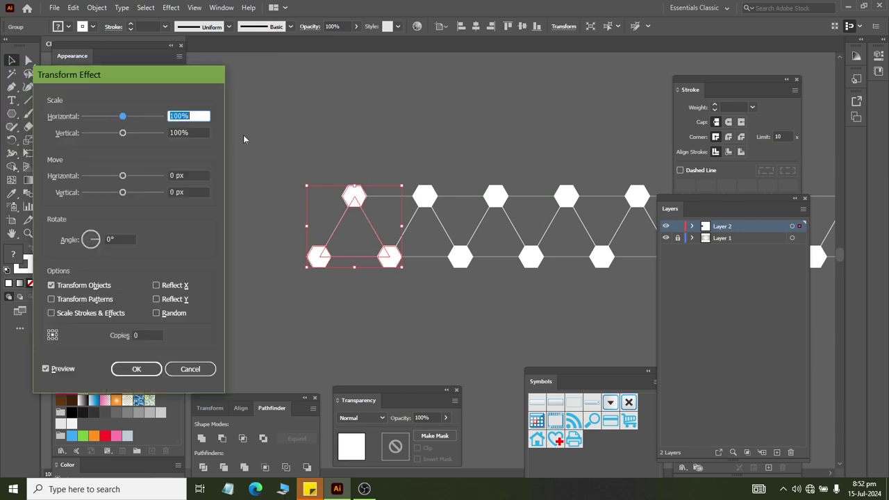
left_click(189, 175)
key("Up")
key("Up")
key("Up")
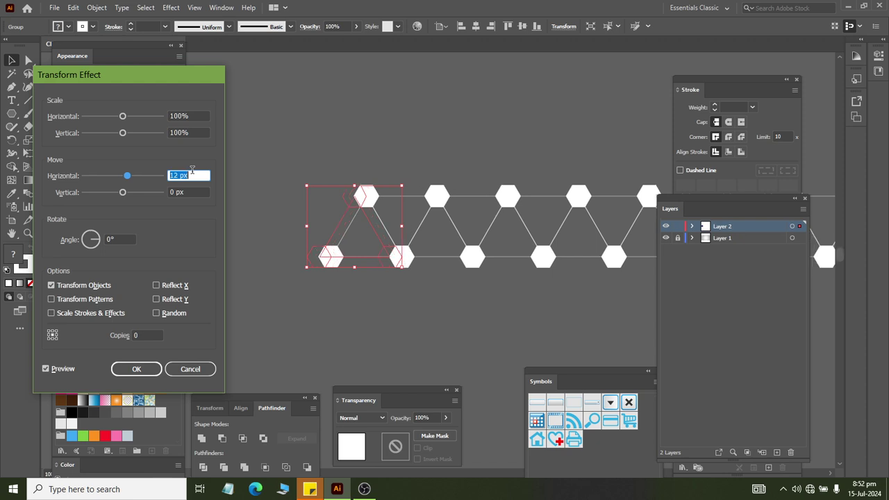
key("Up")
key("Up")
key("Up")
key("Up")
key("Up")
key("Up")
key("Up")
key("Up")
key("Up")
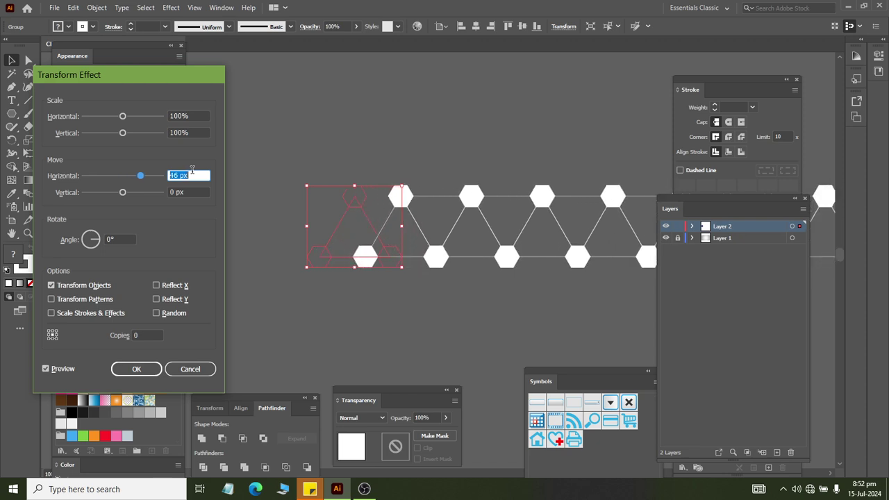
key("Up")
key("Up")
key("Up")
key("Up")
key("Up")
key("Up")
key("Up")
key("Up")
key("Up")
key("Up")
key("Up")
key("Up")
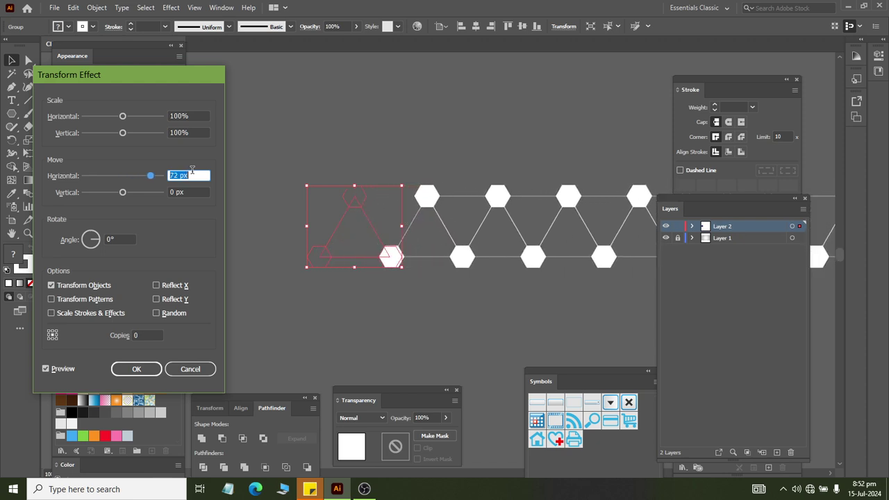
key("Up")
key("Up")
key("Up")
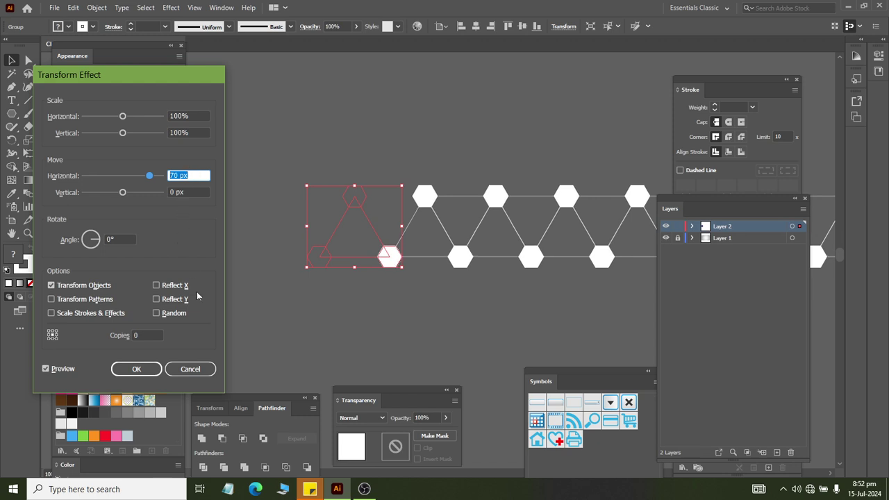
Reset the horizontal move to 0 px, offset the copy downward, and settle on Reflect Y.
left_click(137, 335)
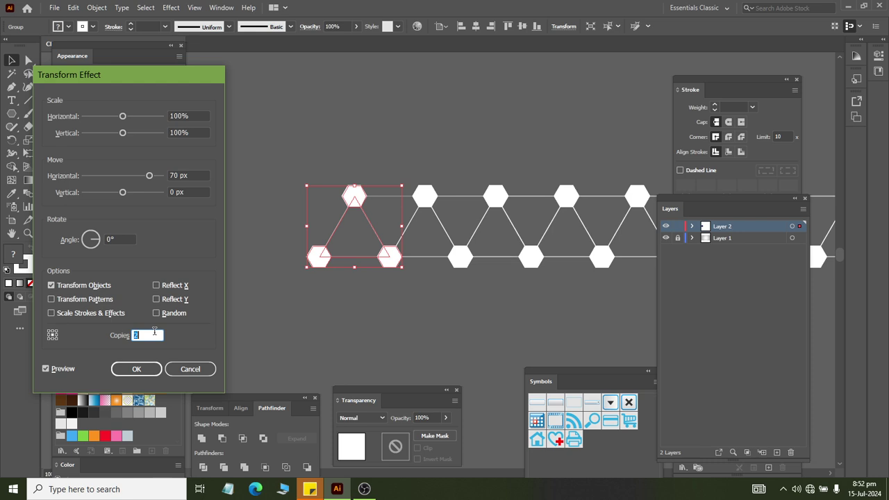
double_click(154, 334)
type("0")
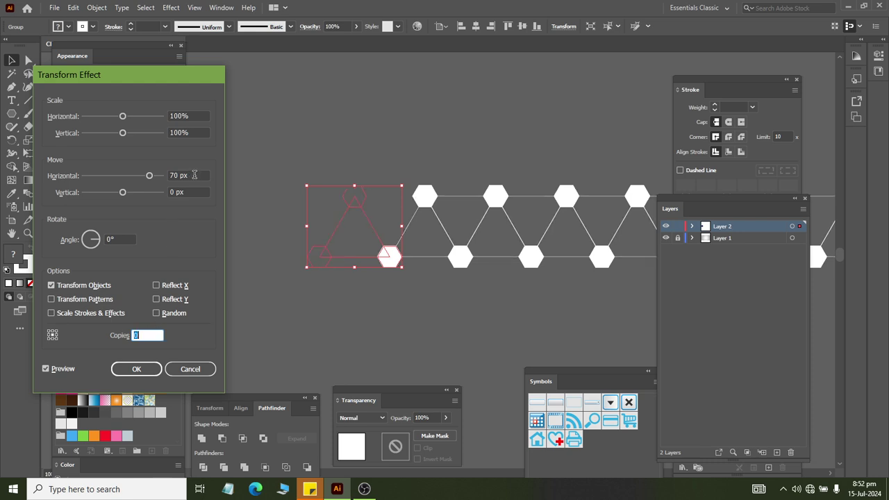
key("Tab")
type("0")
key("Tab")
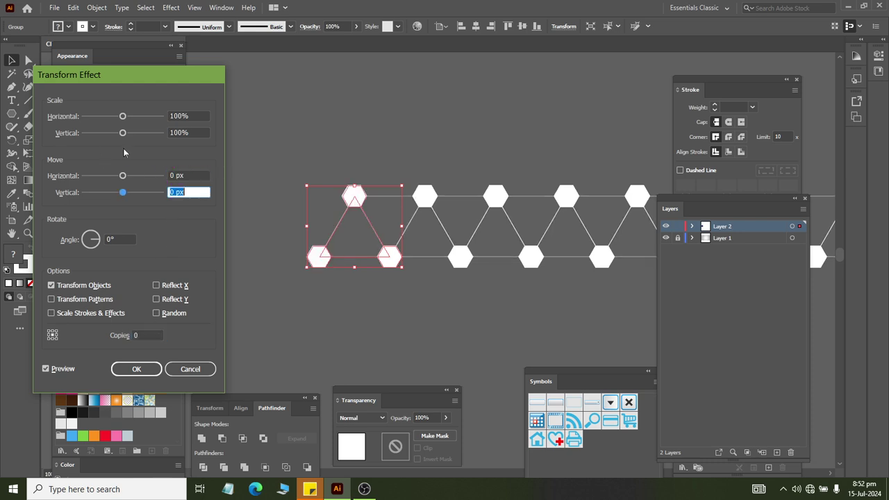
key("Up")
key("Up")
key("Up")
key("Up")
key("Up")
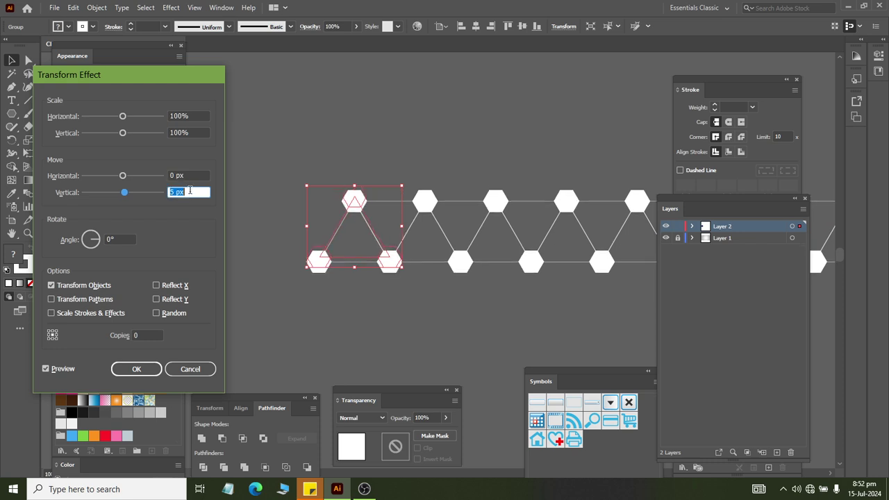
key("Up")
key("Up")
key("Up")
left_click(167, 301)
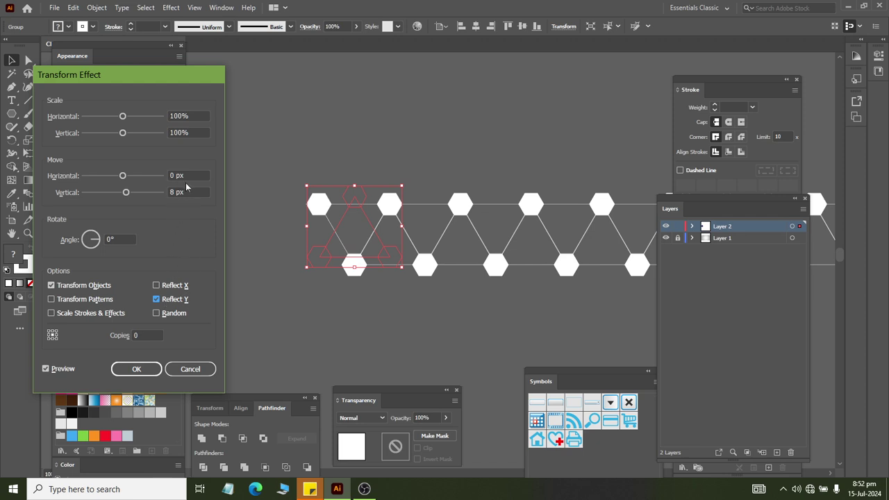
left_click(179, 302)
left_click(170, 286)
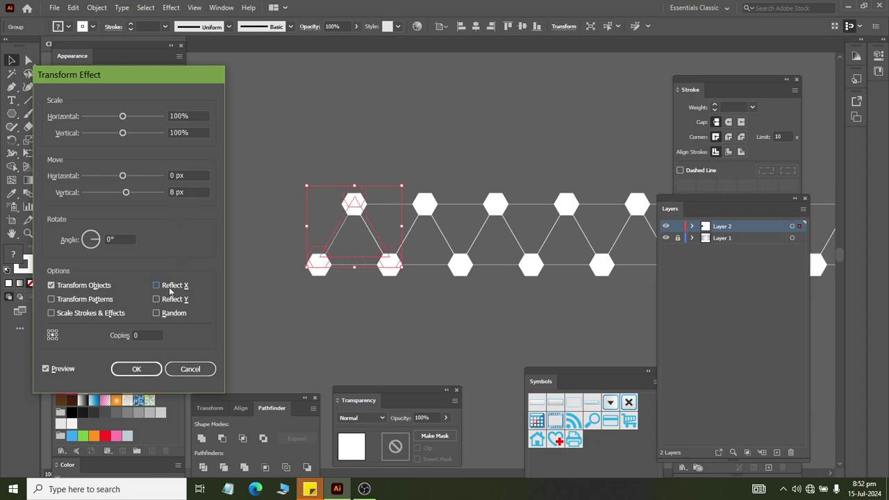
left_click(169, 303)
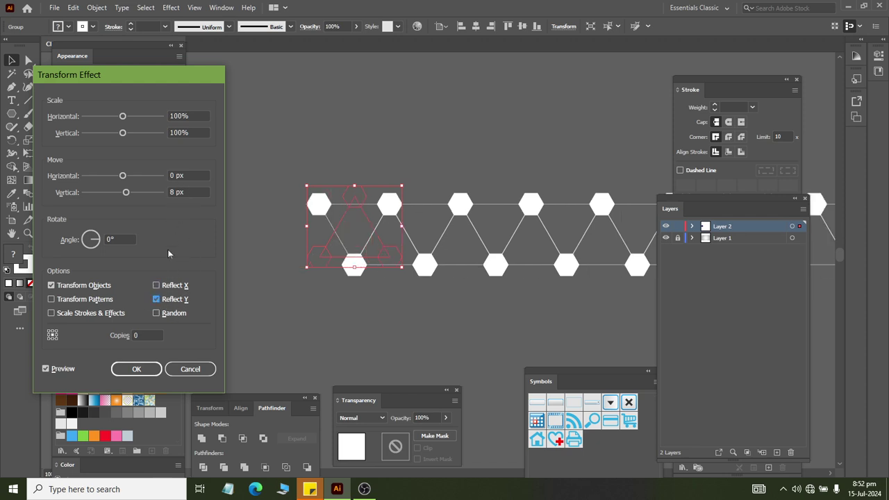
Scroll-adjust the vertical and horizontal move values of the copies.
left_click(189, 191)
scroll(189, 191, "up", 8)
scroll(189, 192, "up", 8)
scroll(189, 192, "up", 9)
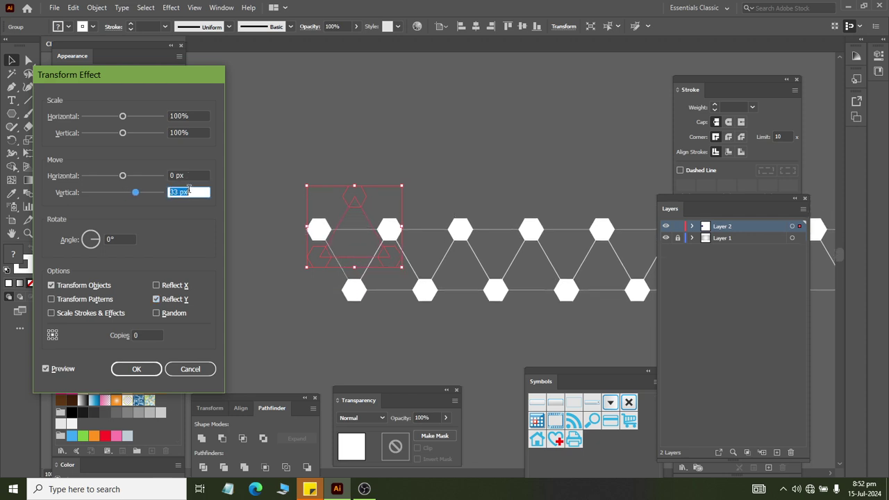
scroll(188, 192, "up", 4)
scroll(189, 192, "up", 4)
scroll(189, 191, "up", 4)
scroll(189, 192, "up", 5)
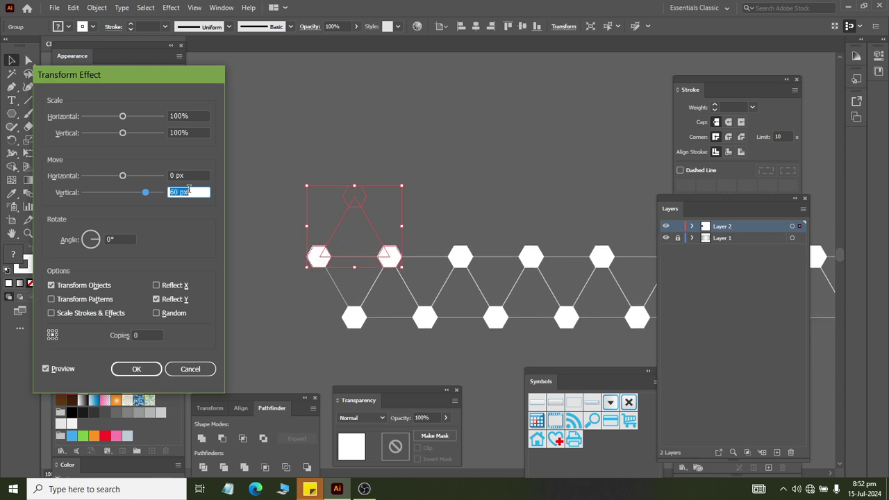
scroll(189, 192, "up", 5)
scroll(189, 191, "up", 5)
left_click(195, 175)
scroll(195, 175, "up", 2)
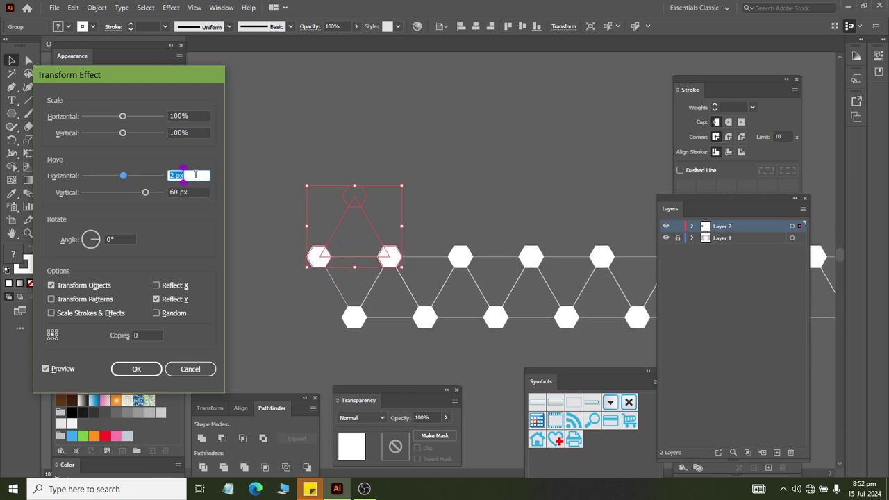
scroll(195, 175, "up", 10)
scroll(195, 175, "up", 10)
scroll(195, 175, "up", 9)
scroll(195, 175, "up", 9)
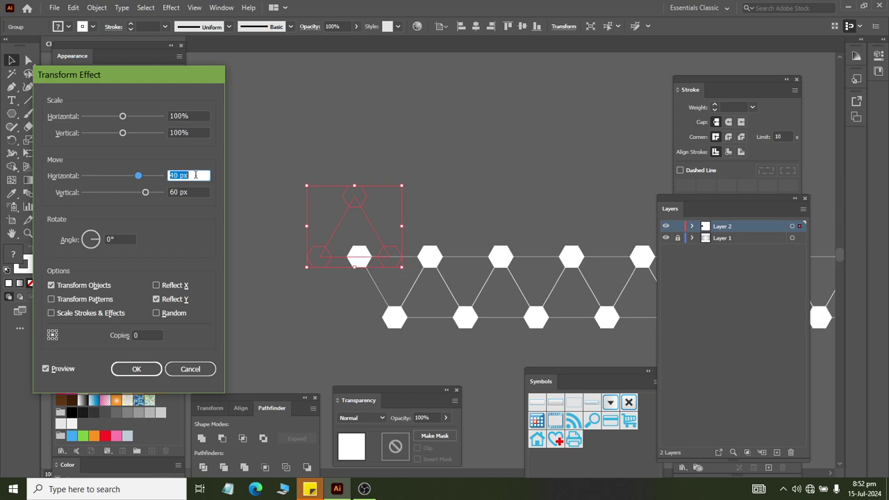
scroll(195, 175, "up", 8)
scroll(195, 175, "up", 12)
scroll(195, 175, "up", 6)
scroll(195, 175, "up", 2)
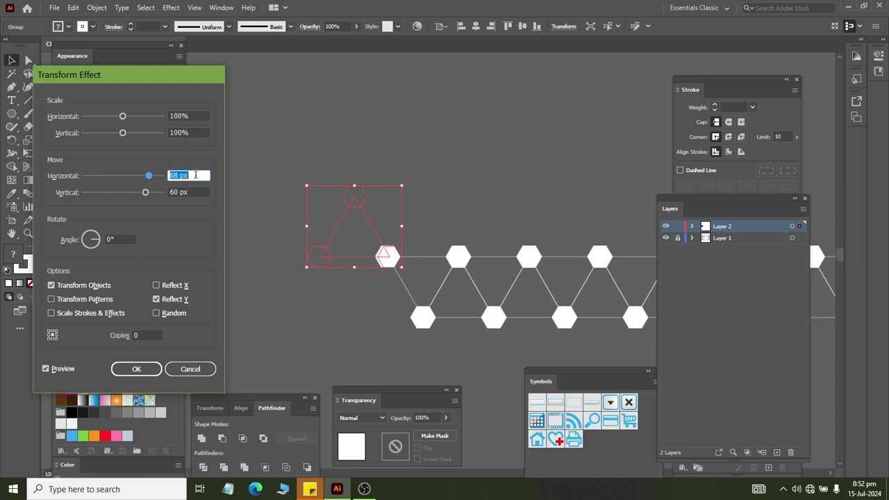
scroll(195, 175, "up", 1)
scroll(195, 175, "up", 1)
scroll(195, 175, "up", 1)
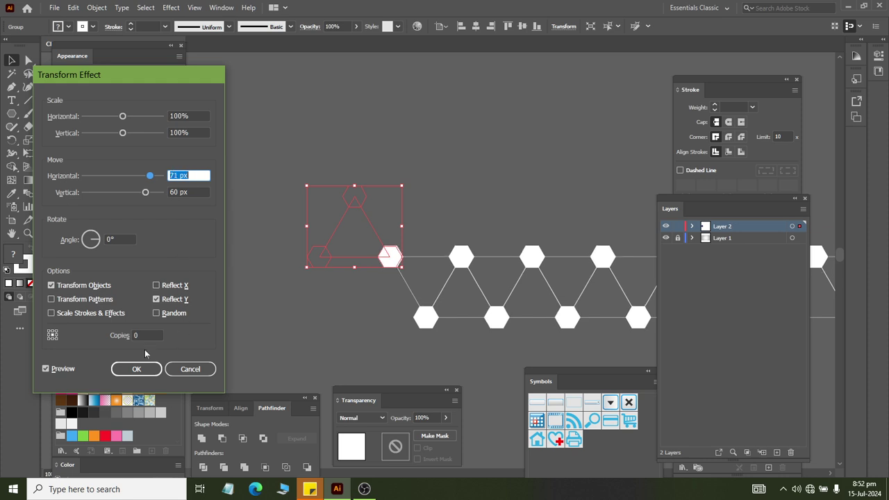
Set Horizontal 0 px, Vertical 60 px, Reflect Y, raise Copies, and apply the effect.
left_click(145, 334)
scroll(144, 335, "up", 1)
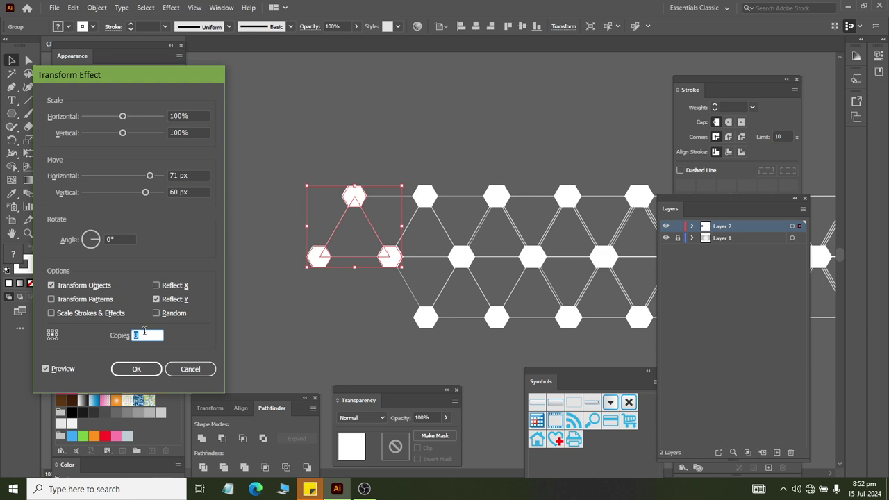
scroll(144, 334, "up", 2)
scroll(143, 334, "down", 1)
scroll(151, 335, "down", 5)
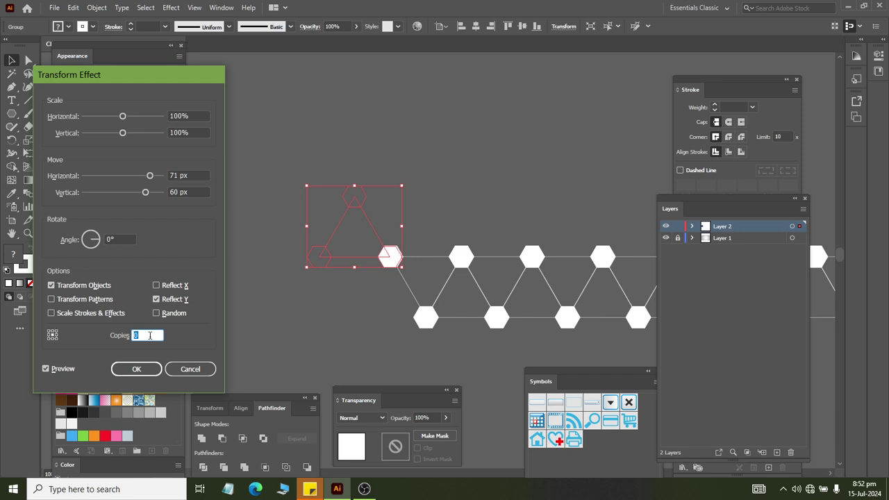
left_click(155, 299)
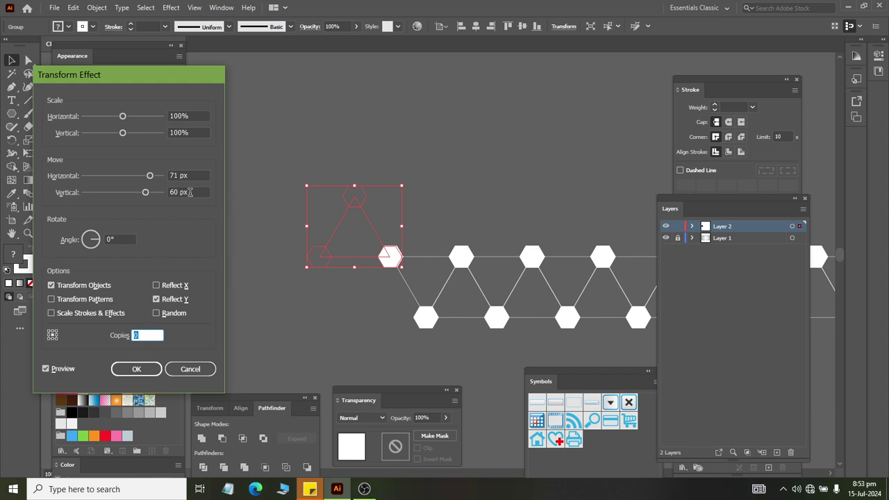
double_click(189, 175)
type("0")
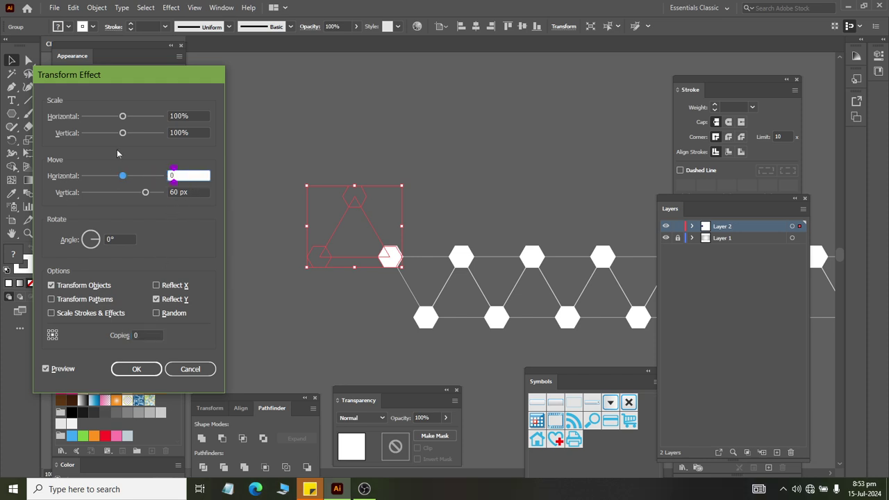
left_click(197, 192)
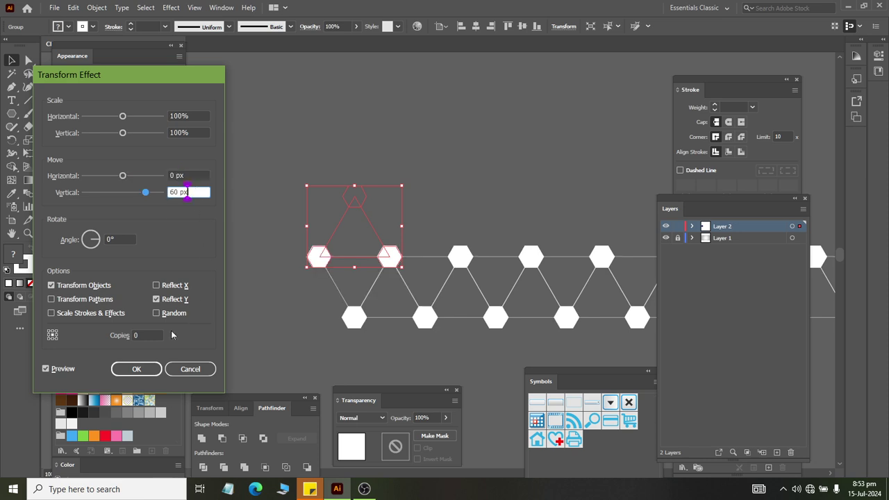
left_click(157, 334)
key("Up")
key("Up")
key("Up")
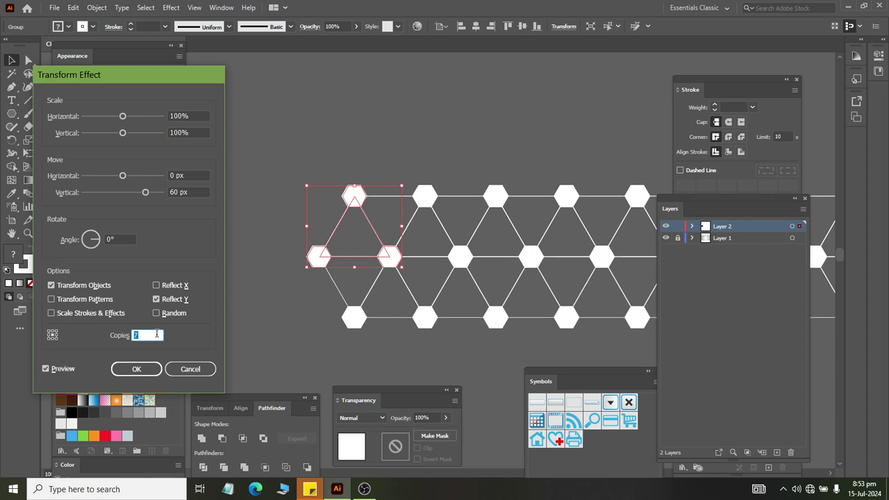
key("Up")
key("Up")
key("Up")
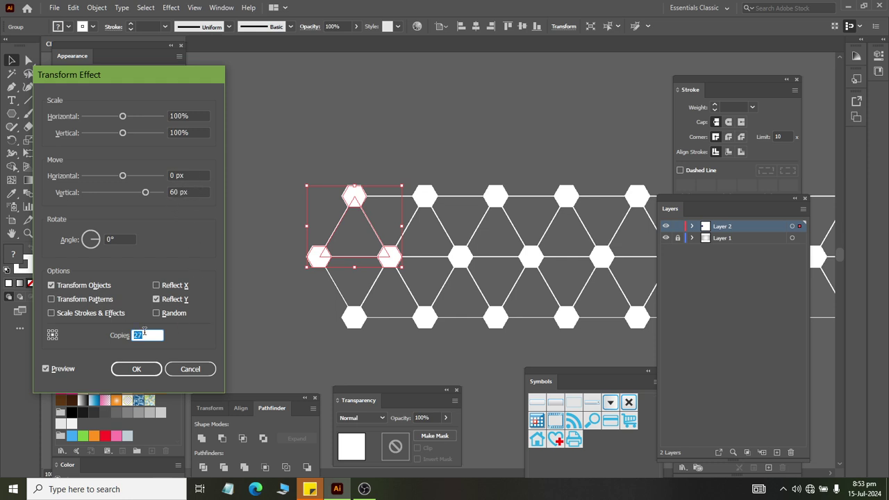
left_click(136, 367)
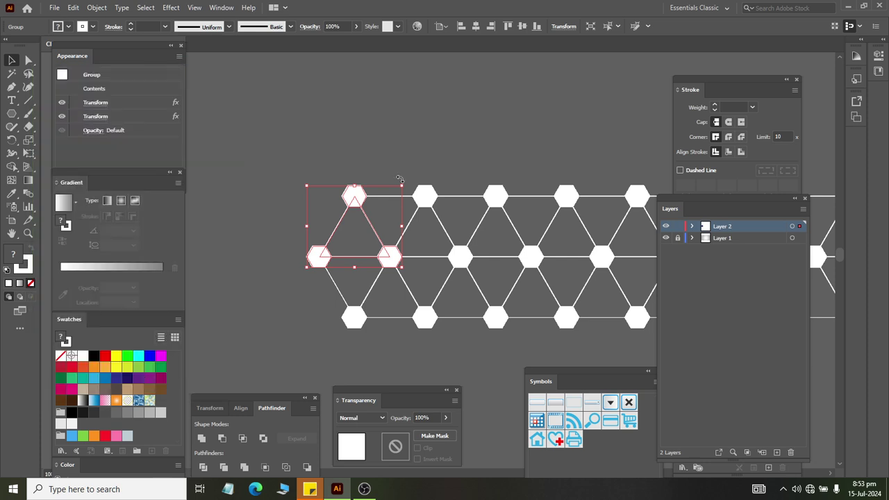
Undo the second Transform and Alt-drag a copy of the hexagon strip upward.
scroll(400, 179, "down", 5)
scroll(458, 229, "right", 2)
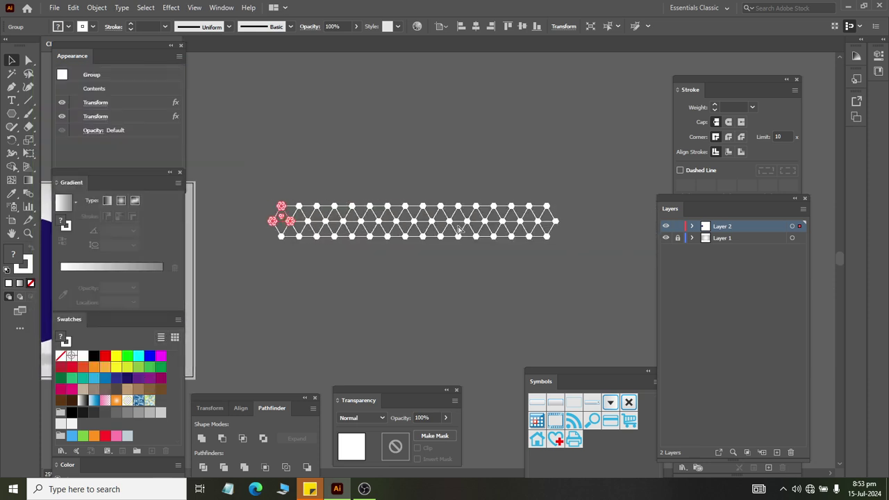
key("ctrl+z")
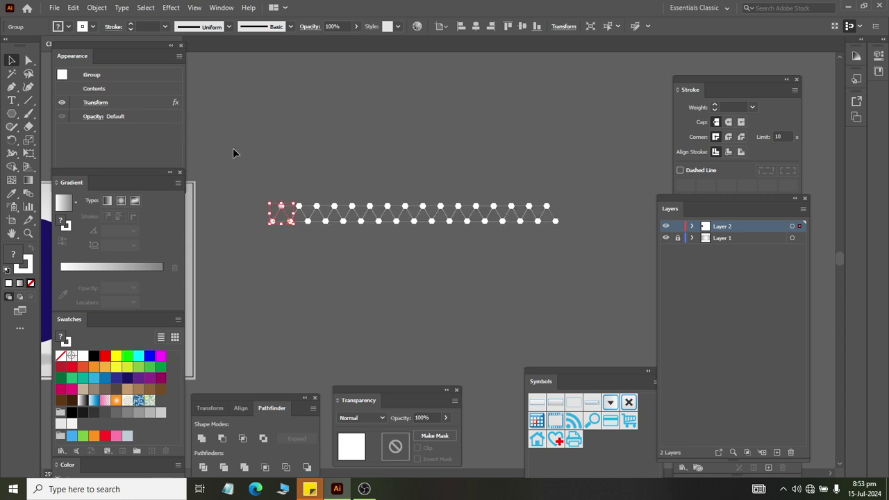
left_click(253, 196)
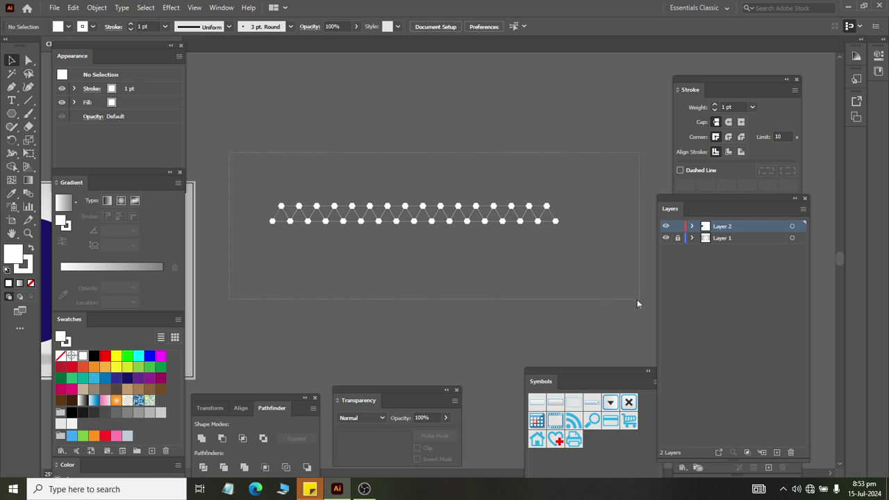
left_click(431, 220)
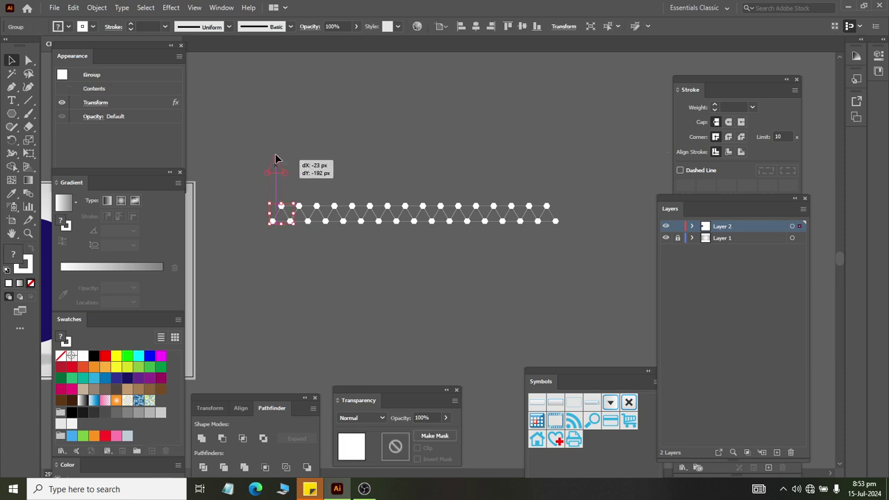
mouse_move(283, 213)
left_mouse_down()
mouse_move(281, 94)
mouse_move(286, 187)
left_mouse_up()
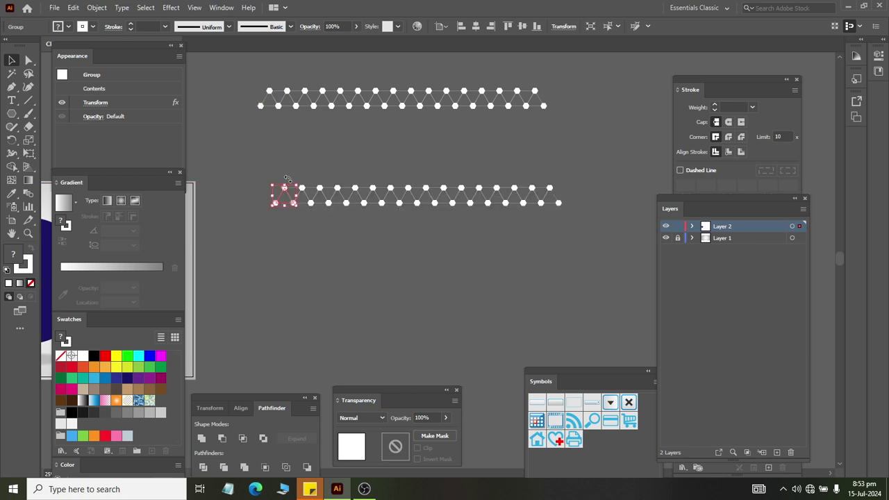
Expand the lower strip's appearance, then expand its fill and stroke into plain paths.
left_click(97, 6)
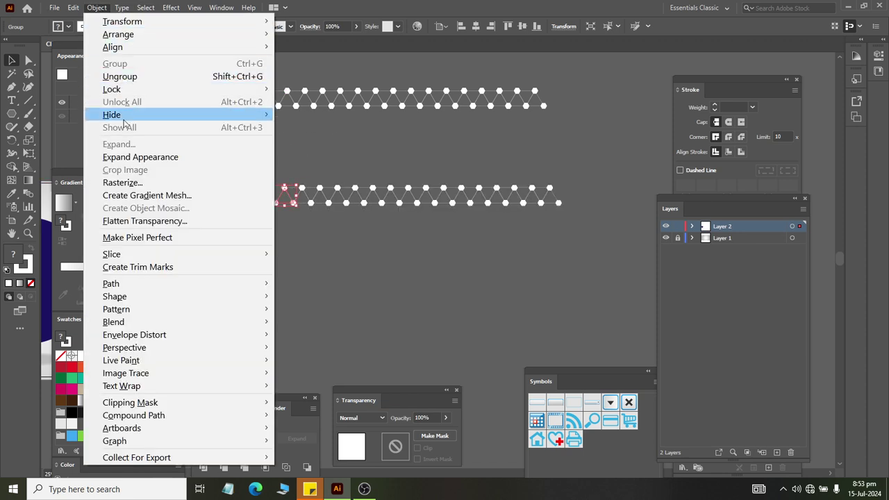
left_click(123, 157)
left_click(104, 6)
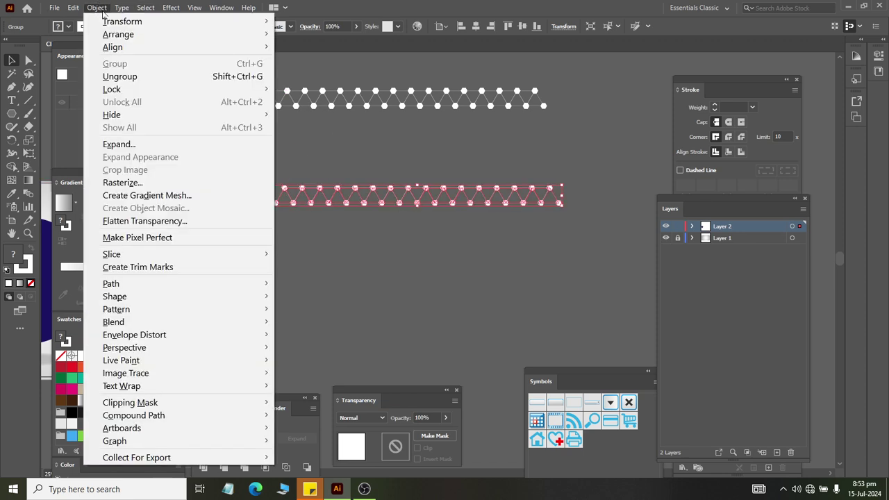
left_click(119, 144)
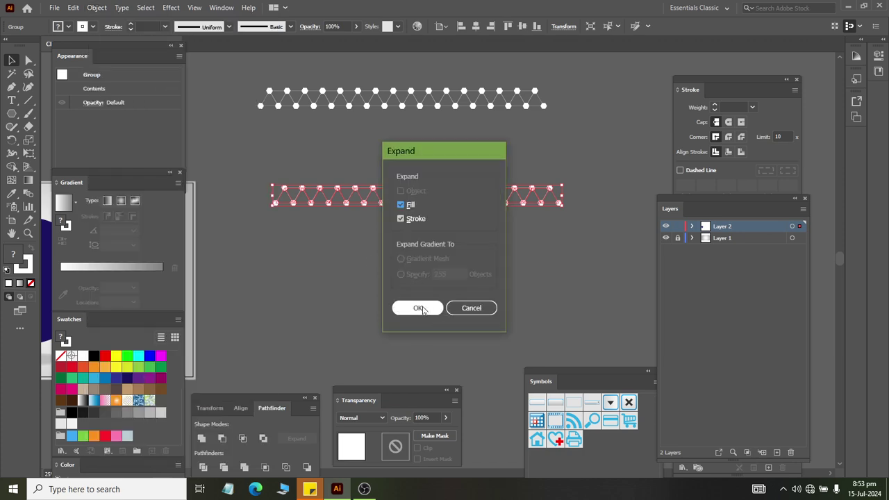
left_click(470, 308)
left_click(236, 171)
left_click_drag(237, 172, 598, 264)
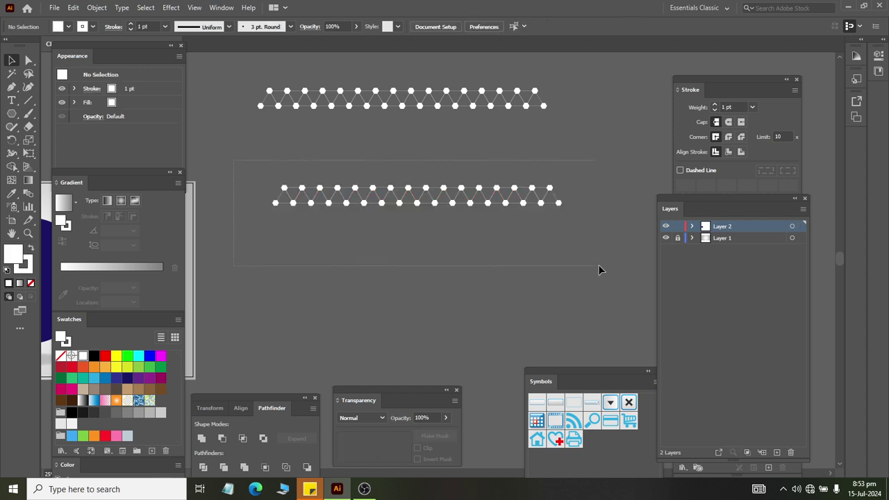
Start a new Transform effect, roughing in about 55 px vertical and -33 px horizontal moves.
left_click(163, 10)
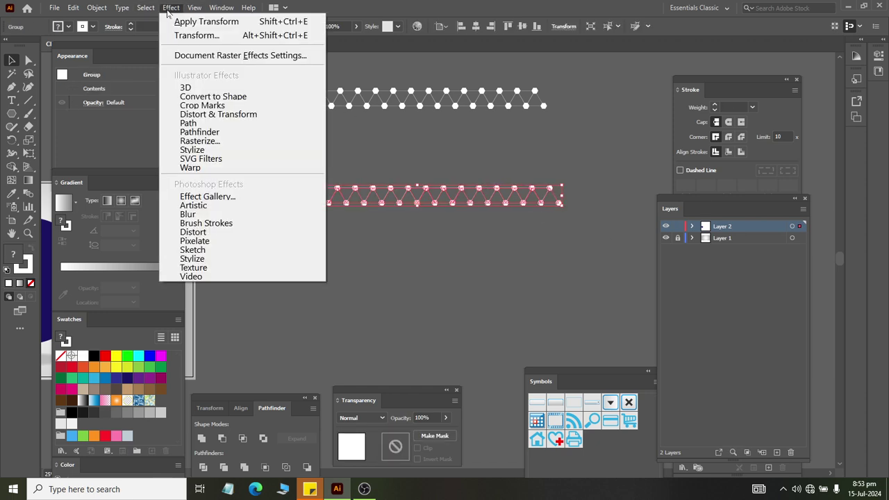
left_click(409, 5)
key("ctrl+plus")
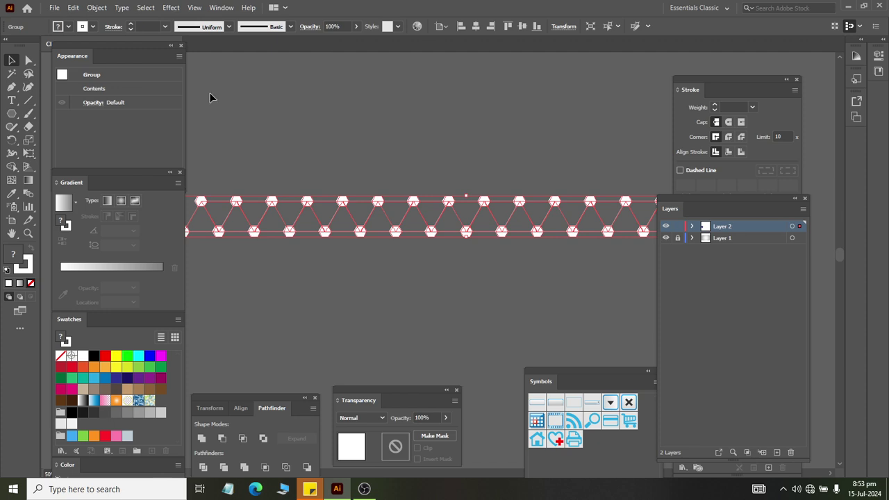
left_click(171, 7)
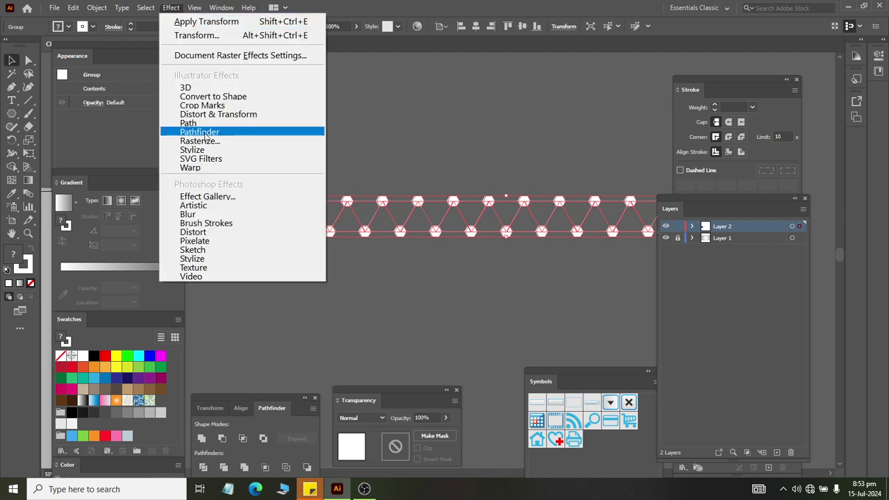
left_click(390, 154)
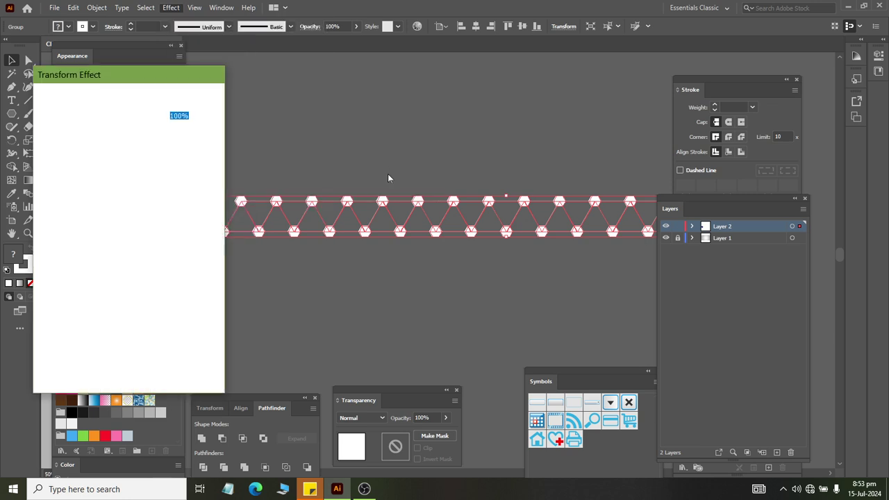
left_click(190, 192)
key("Up")
key("Up")
key("Up")
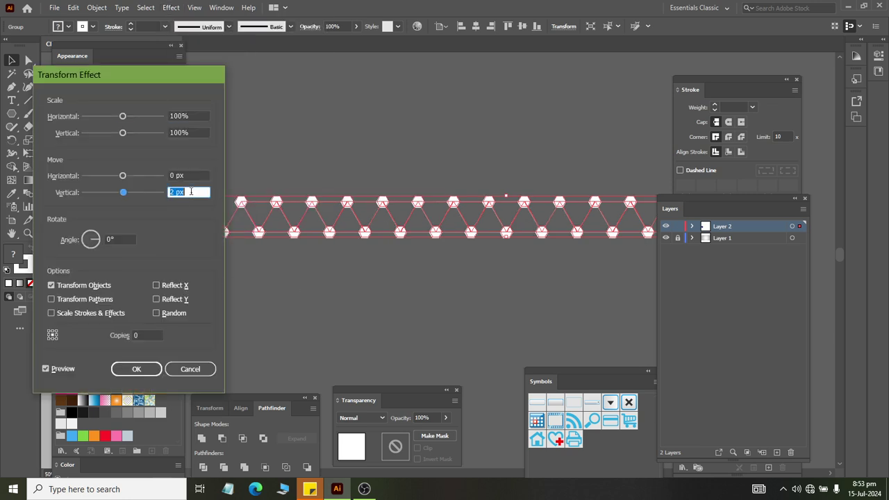
key("Up")
key("Up")
key("Up")
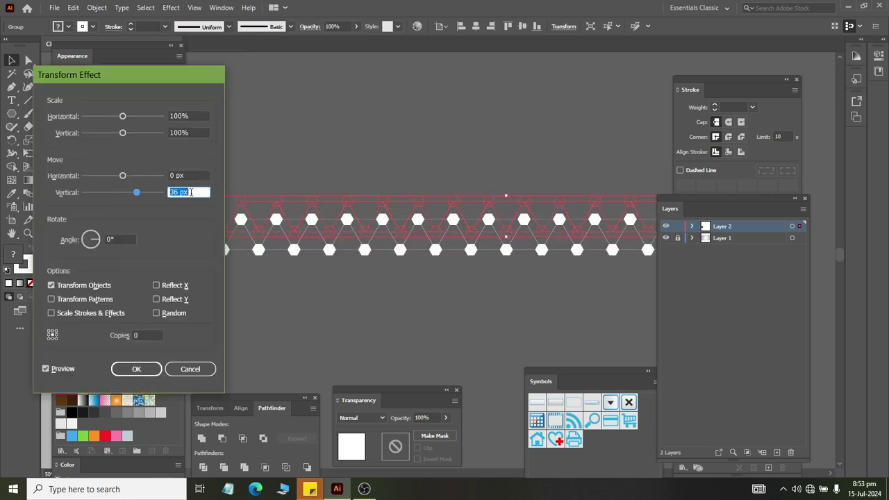
key("Up")
key("Up")
key("Up")
key("Up")
key("Up")
key("Up")
key("Up")
key("Up")
key("Up")
key("Up")
key("Up")
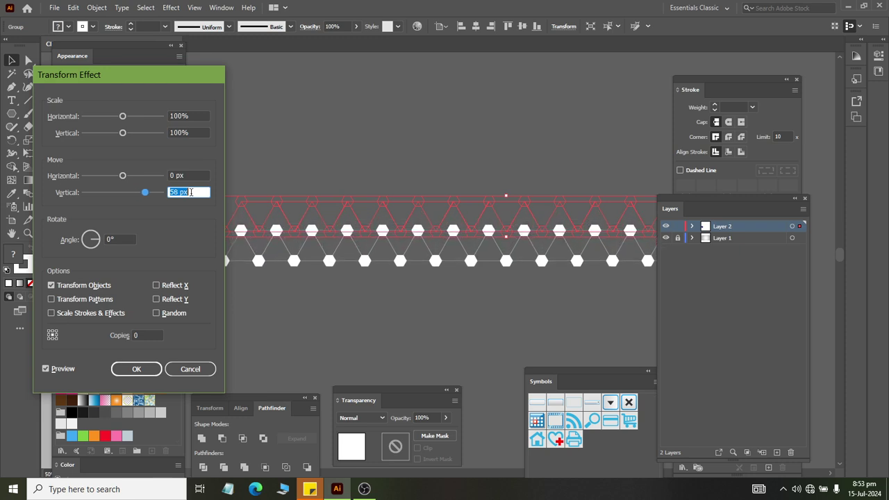
key("Up")
key("Up")
left_click(188, 175)
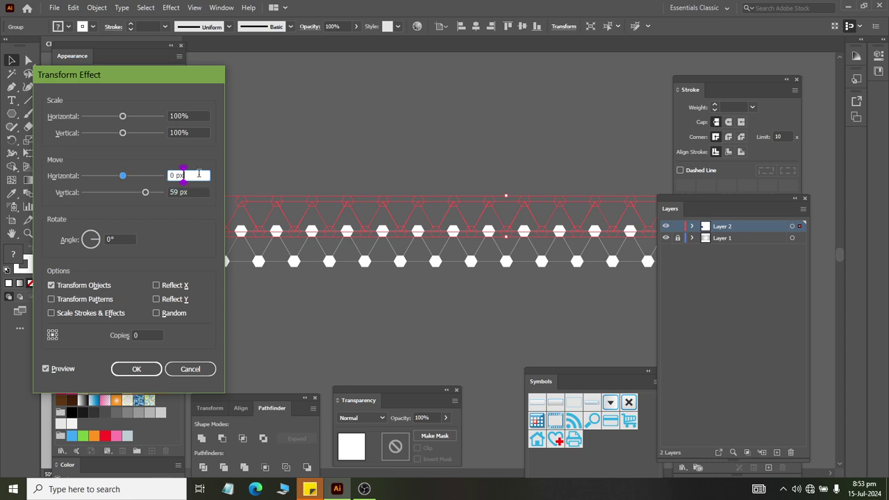
key("Down")
key("Down")
key("Down")
key("Down")
key("Down")
key("Down")
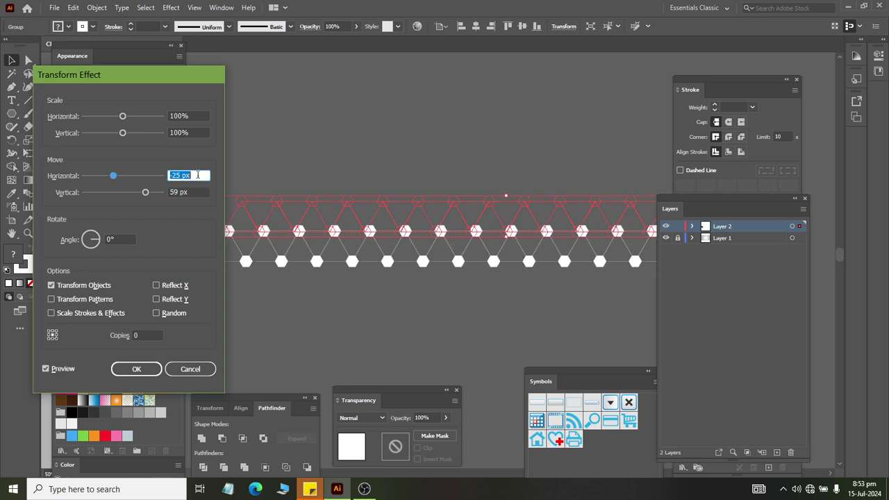
key("Down")
key("Down")
key("Down")
key("Down")
key("Down")
key("Down")
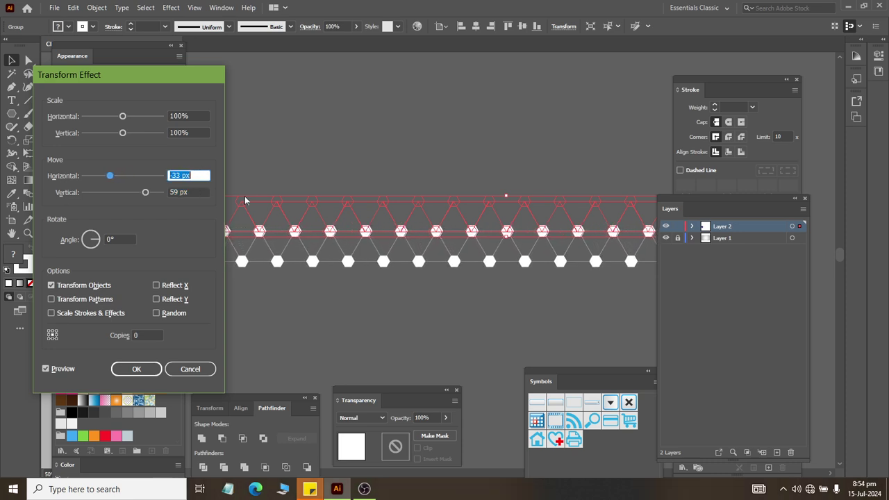
Fine-tune the move to -34 px horizontal and 60 px vertical, raise Copies, and drag the dialog aside.
left_click(197, 191)
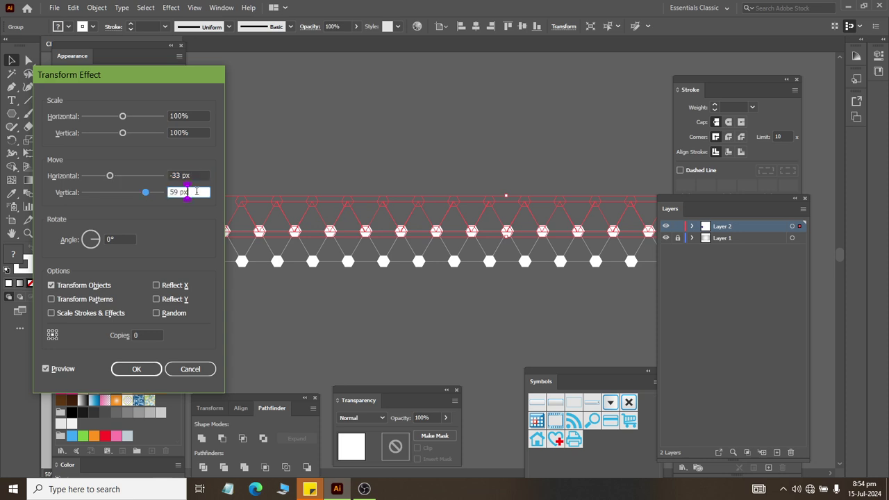
key("Up")
key("Up")
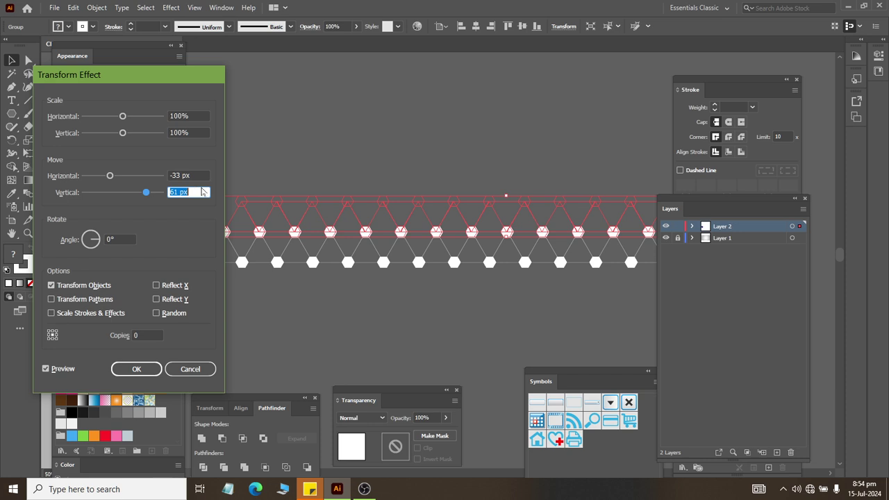
left_click(202, 174)
key("Down")
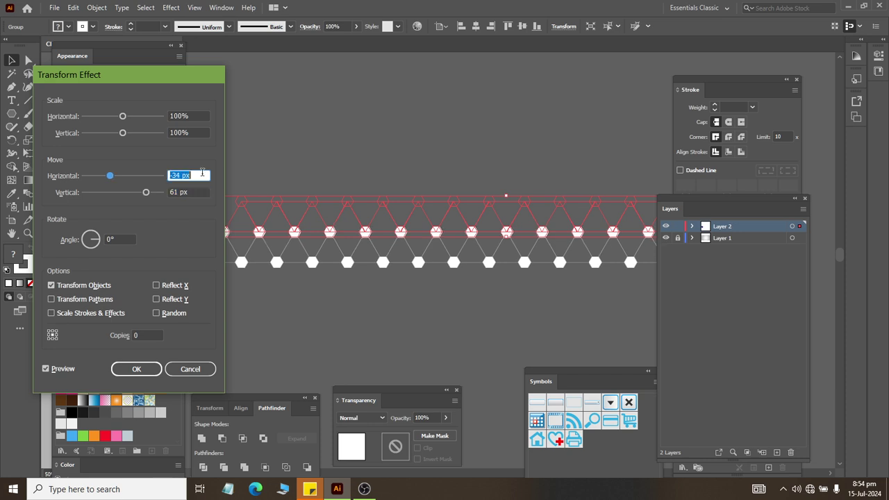
left_click(201, 193)
key("Down")
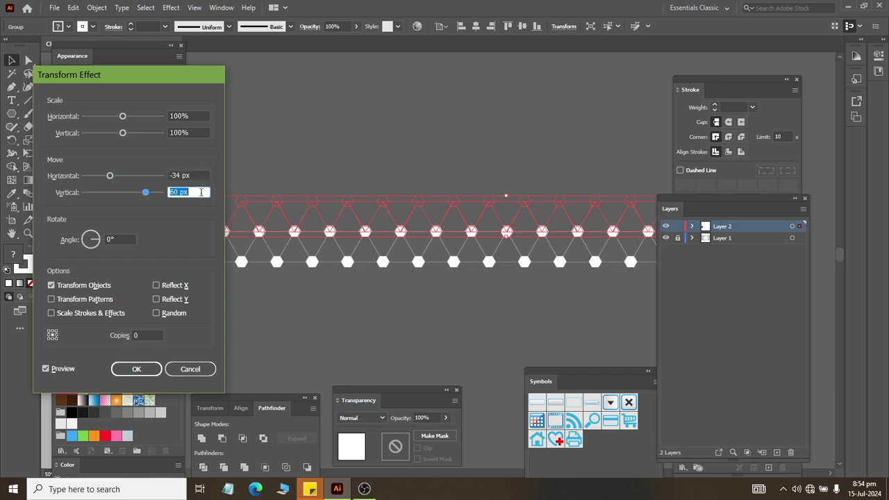
left_click(153, 332)
key("Up")
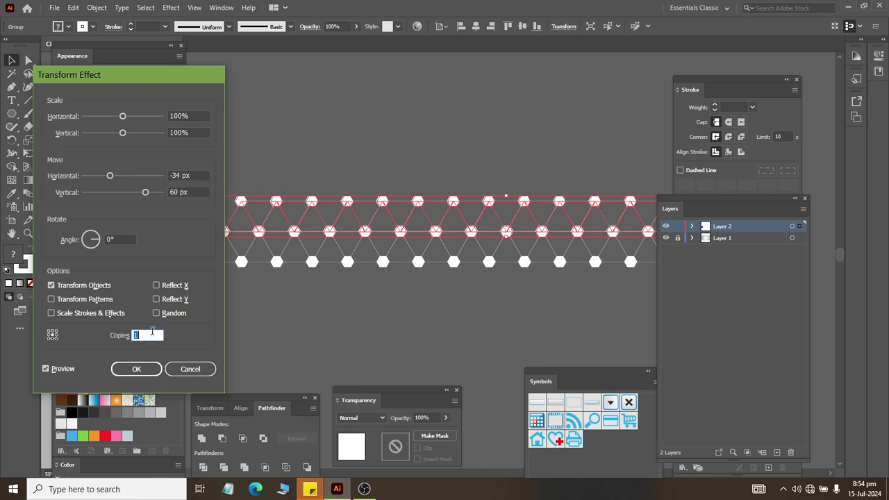
key("Up")
key("Up")
left_click_drag(149, 75, 710, 42)
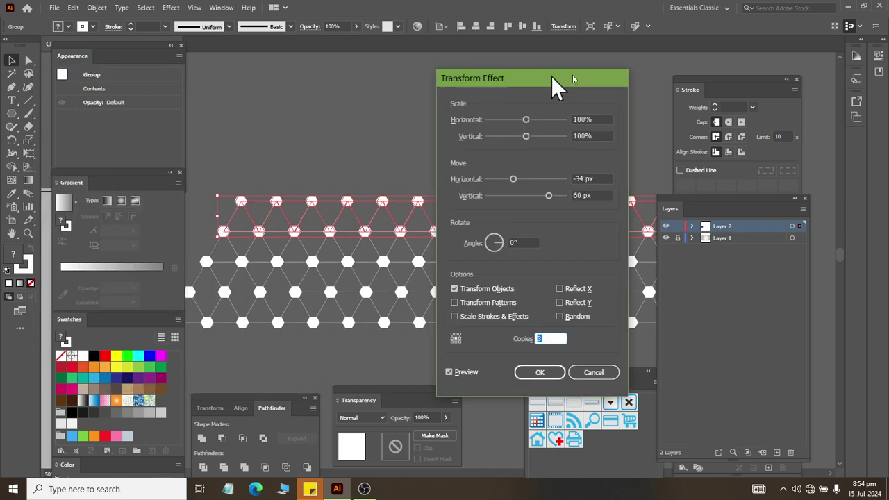
scroll(709, 300, "up", 1)
scroll(697, 300, "up", 2)
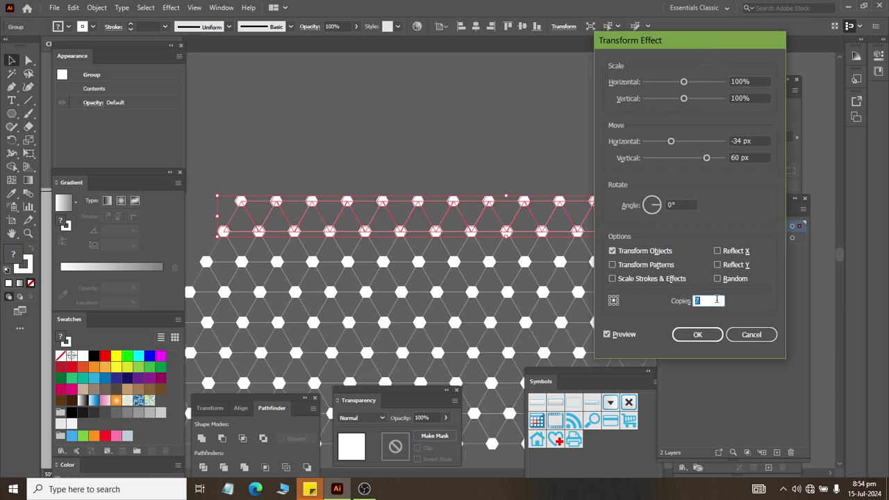
scroll(710, 299, "up", 1)
scroll(721, 300, "up", 2)
scroll(702, 297, "down", 1)
Apply the Transform effect so the hexagon row repeats 31 times as a slanted lattice.
left_click(697, 334)
scroll(408, 222, "down", 2)
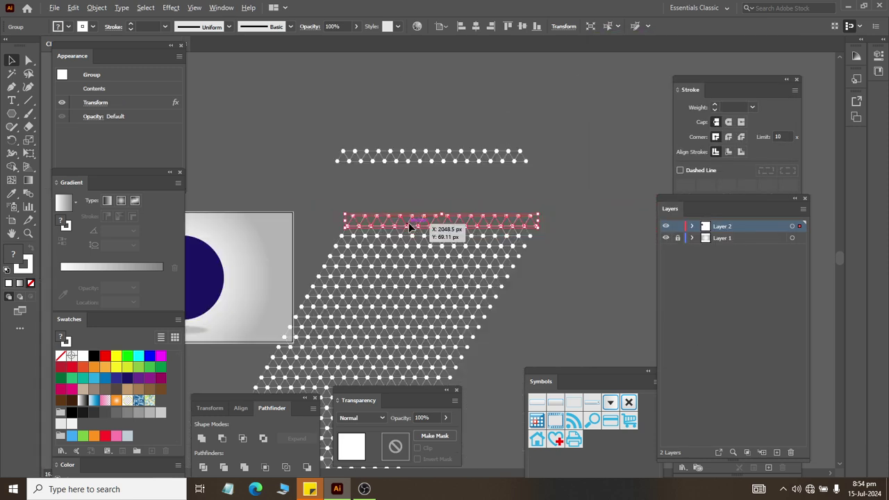
scroll(408, 226, "down", 1)
scroll(389, 236, "down", 2)
scroll(368, 243, "down", 2)
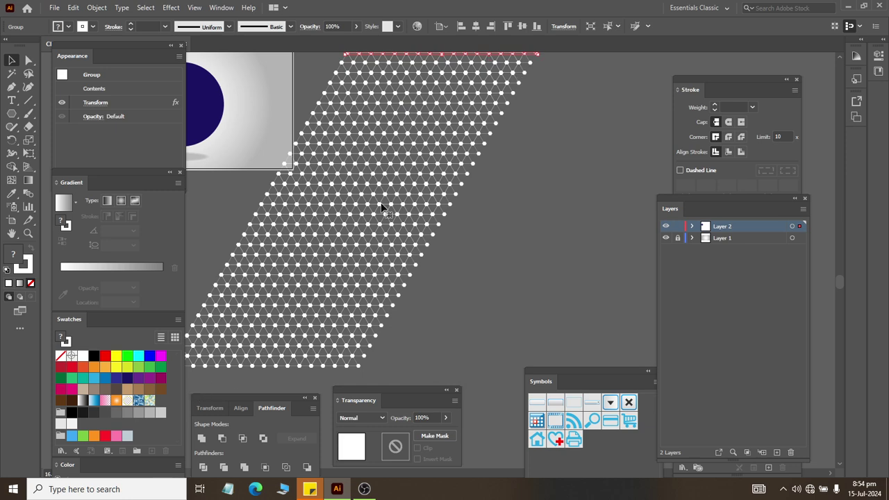
scroll(359, 95, "up", 2)
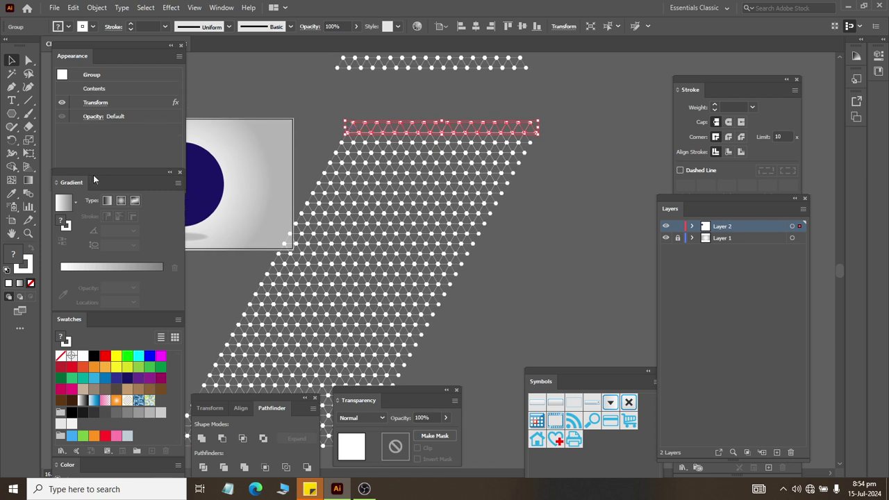
Try a 0 px horizontal offset in the Transform effect settings.
left_click(93, 103)
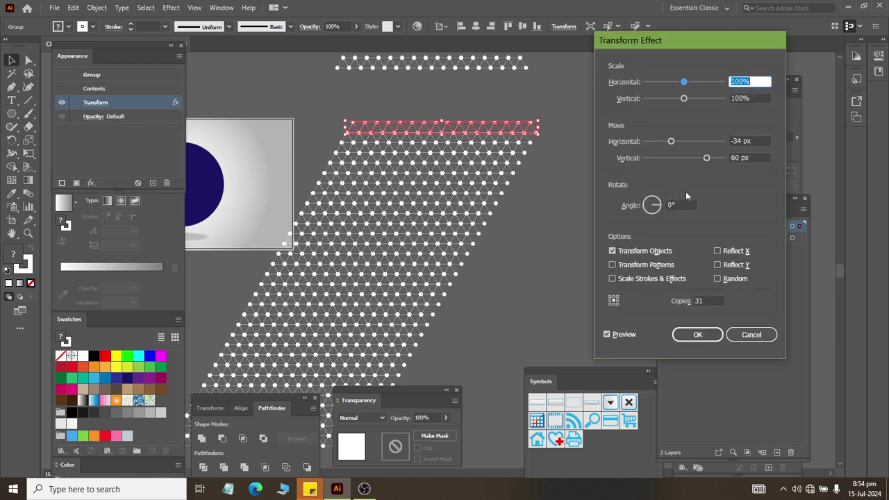
left_click(753, 139)
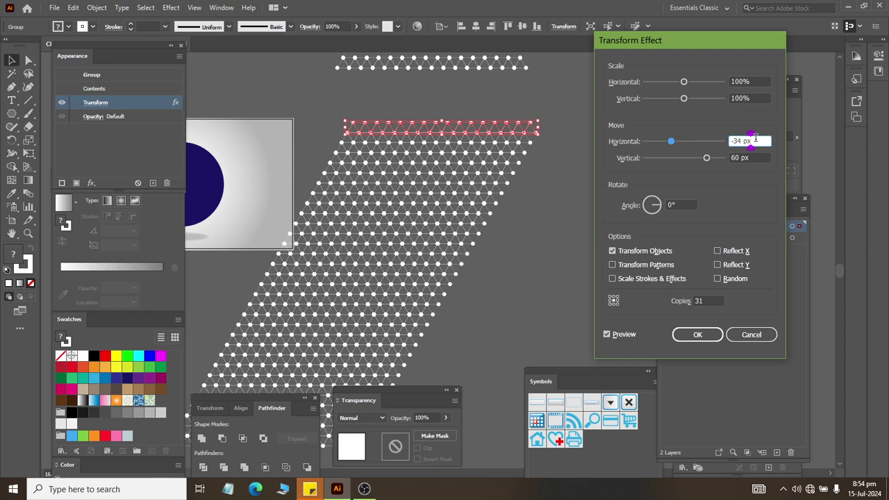
key("Down")
key("Down")
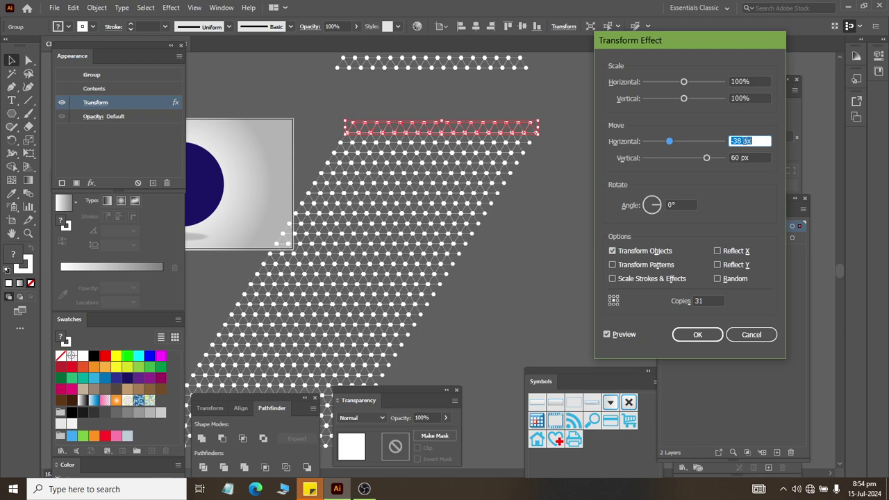
key("Down")
key("Down")
type("0")
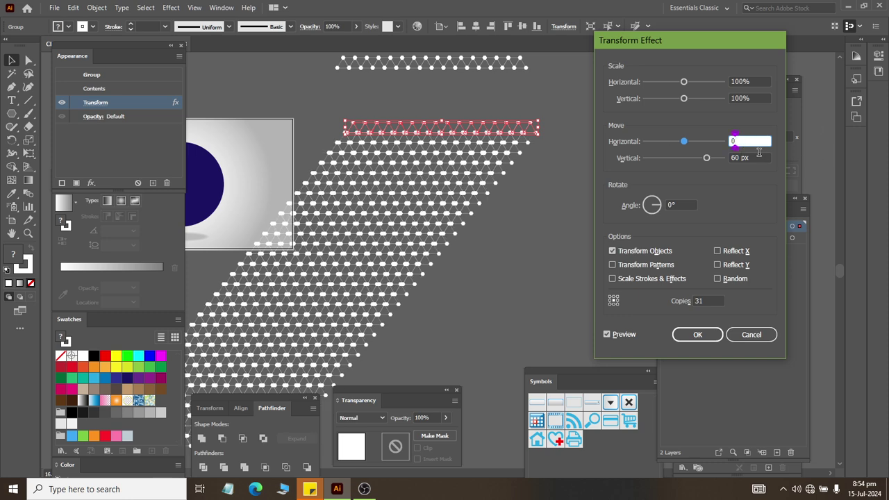
left_click(759, 160)
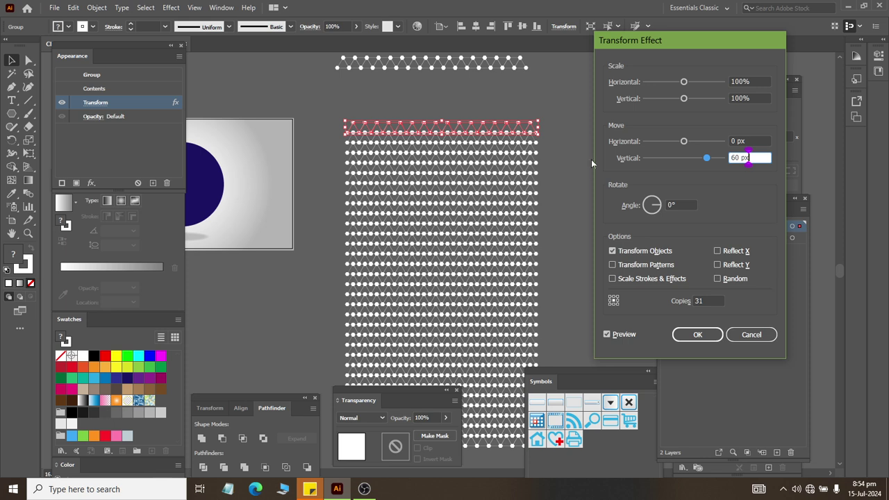
Test Reflect Y, Reflect X and horizontal offsets up to 27 px, then discard the changes.
left_click(761, 141)
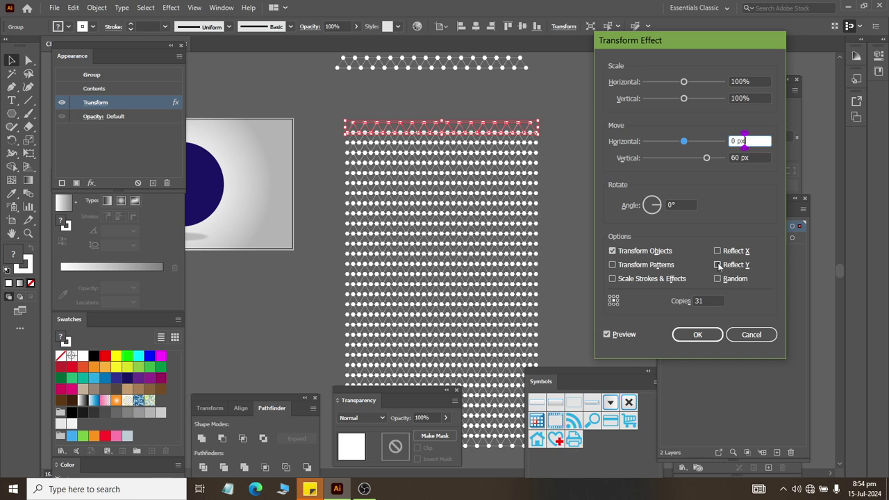
left_click(717, 264)
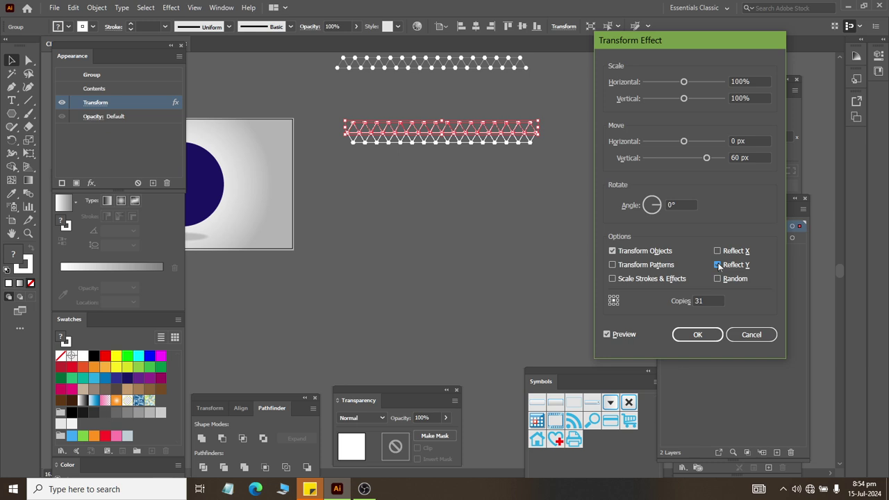
left_click(719, 264)
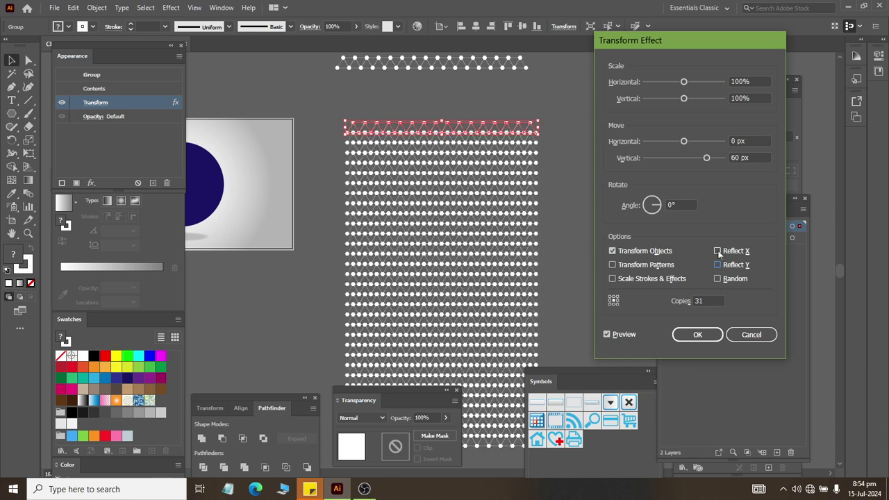
left_click(717, 250)
left_click(744, 141)
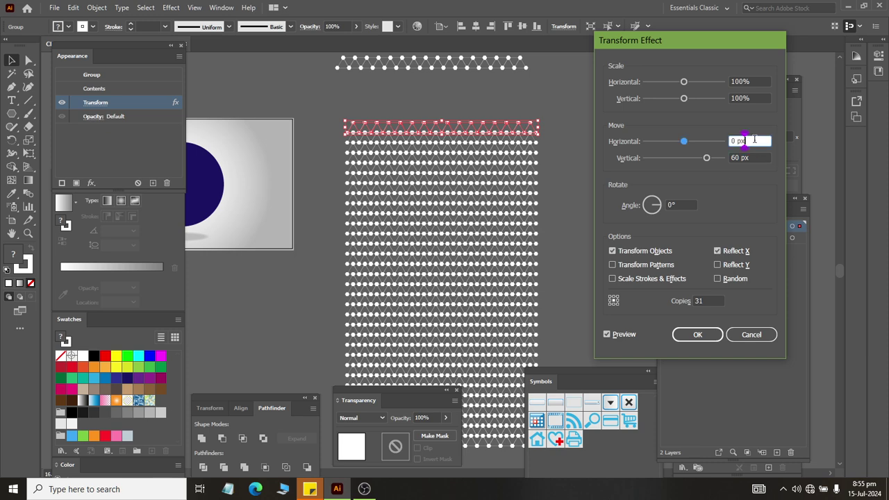
key("Up")
key("Up")
key("Up")
key("Up")
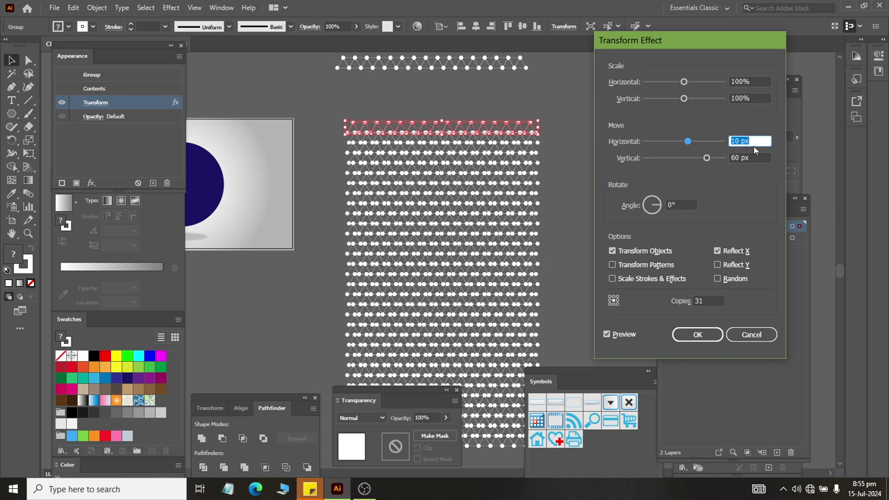
key("Up")
key("Up")
key("Up")
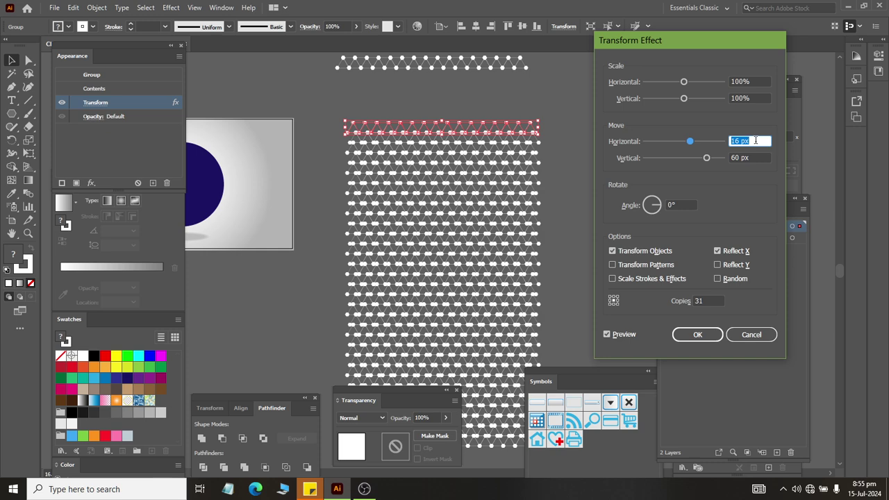
key("Up")
key("Up")
key("Up")
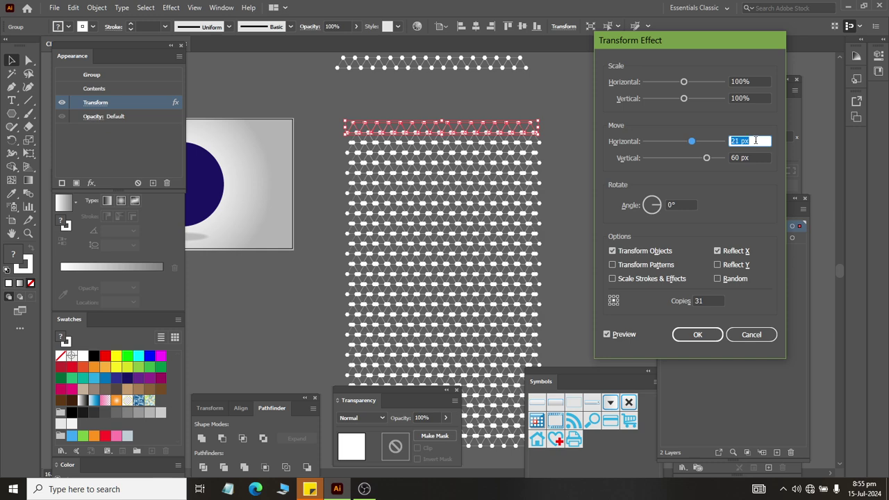
key("Up")
key("Up")
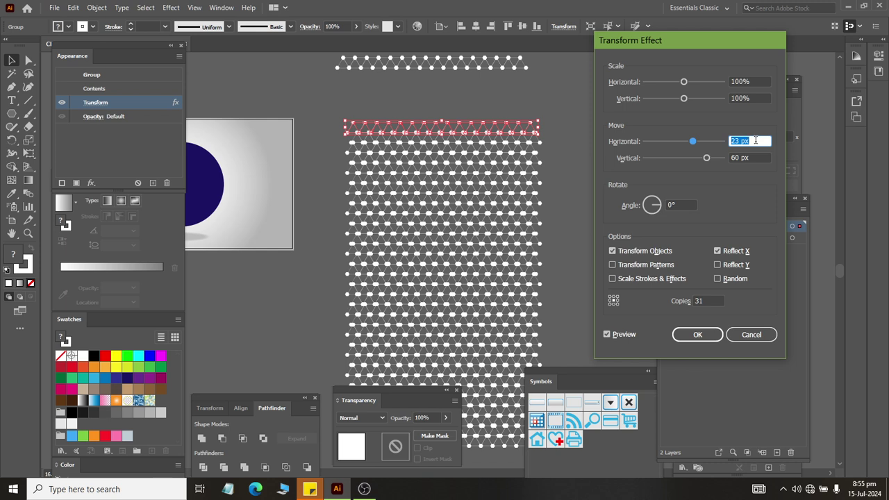
key("Up")
key("Up")
key("Up")
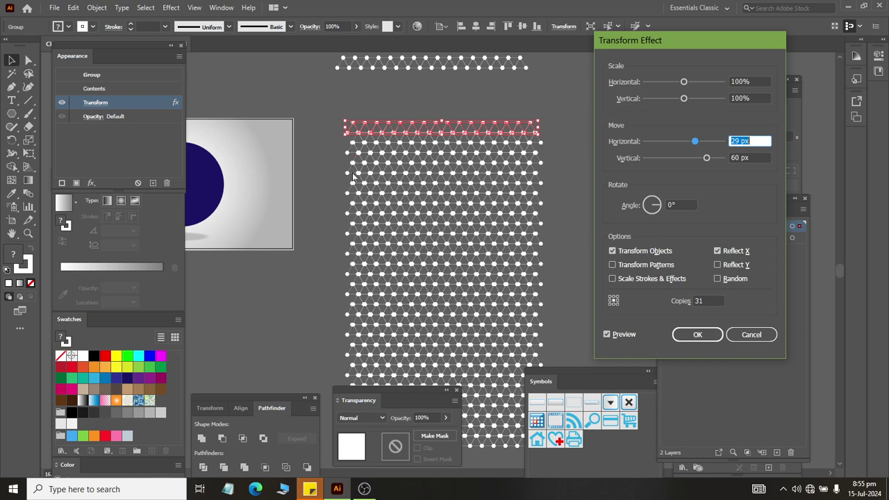
left_click(752, 335)
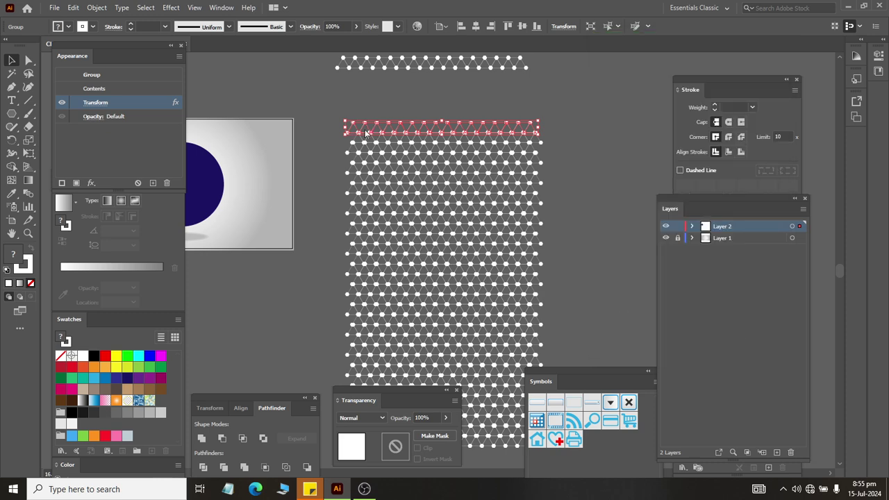
Enable Reflect X in the Transform effect so the hexagon lattice forms a straight rectangular panel.
scroll(351, 116, "up", 4)
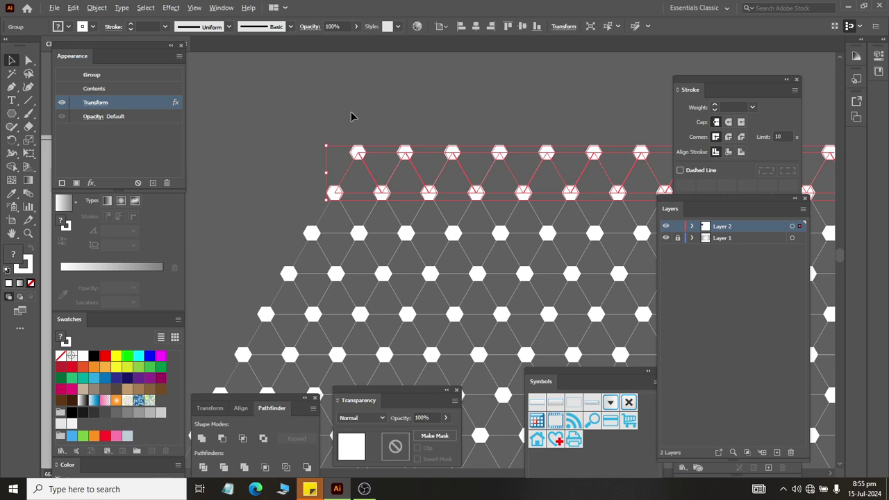
left_click(96, 104)
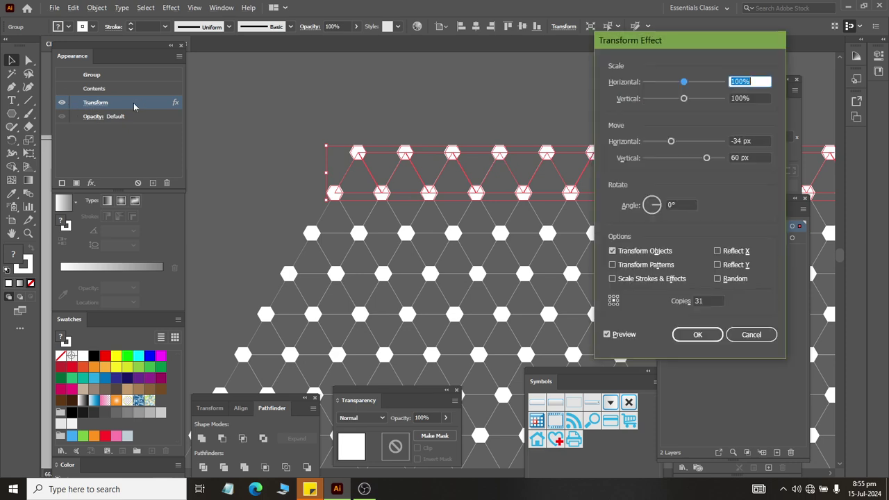
left_click(754, 157)
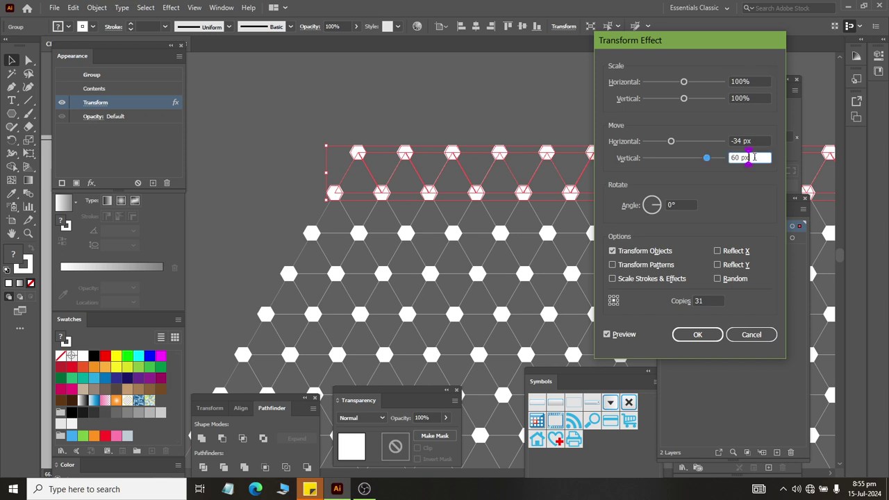
left_click(717, 251)
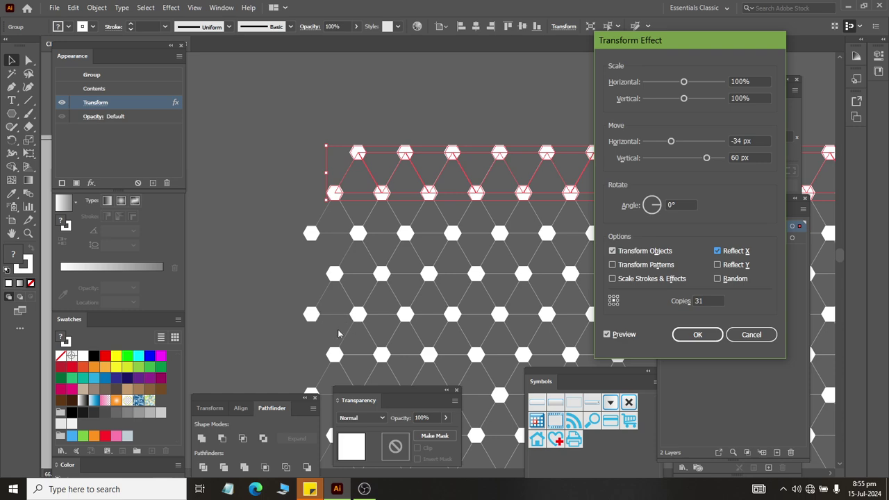
left_click(697, 334)
scroll(368, 185, "down", 3)
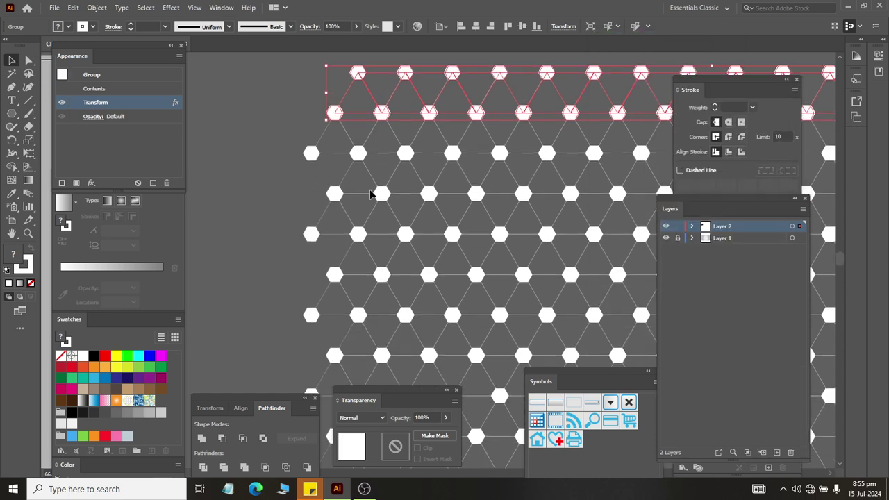
scroll(370, 185, "down", 3)
scroll(370, 185, "down", 3)
scroll(370, 188, "down", 3)
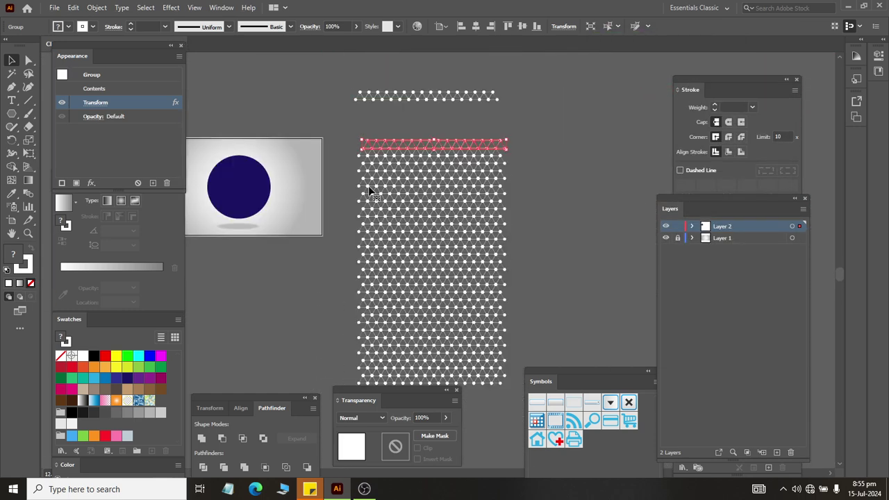
Drag the hexagon lattice into the Symbols panel as a Graphic-type symbol named 'thenewD'.
left_click(584, 192)
left_click_drag(556, 371, 563, 111)
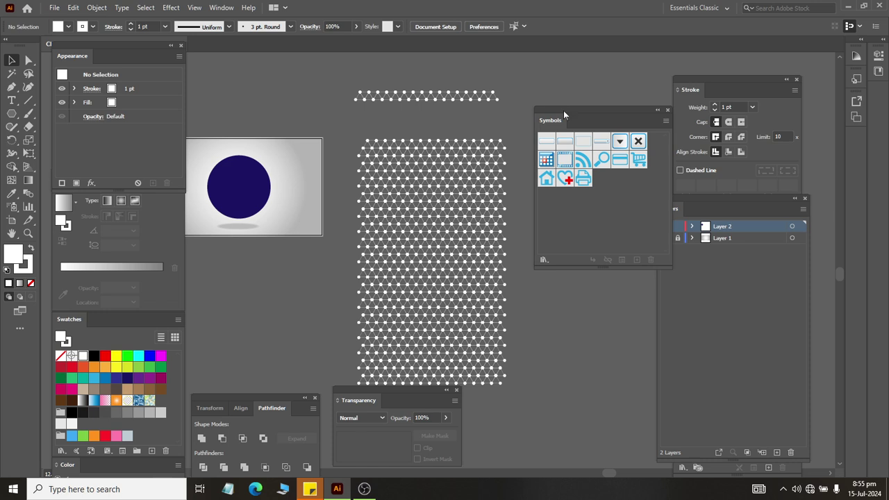
mouse_move(368, 143)
left_mouse_down()
mouse_move(446, 163)
mouse_move(554, 224)
left_mouse_up()
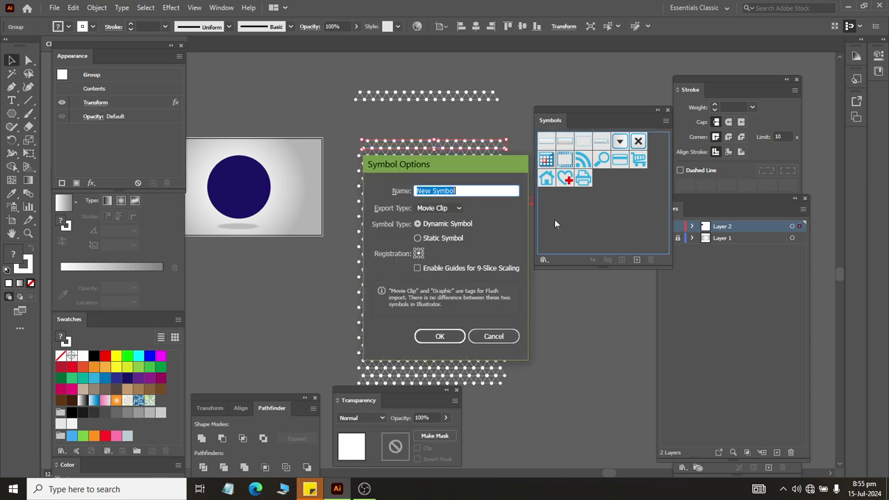
left_click(434, 208)
left_click(431, 230)
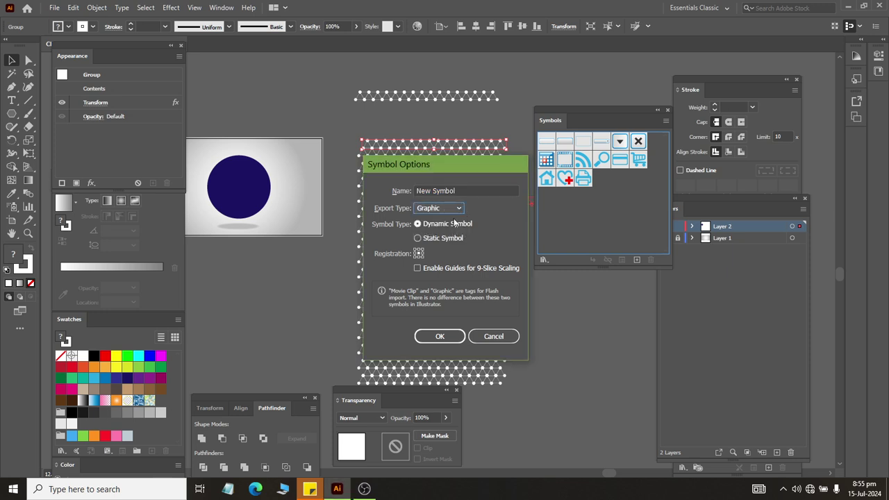
left_click(464, 191)
key("ctrl+a")
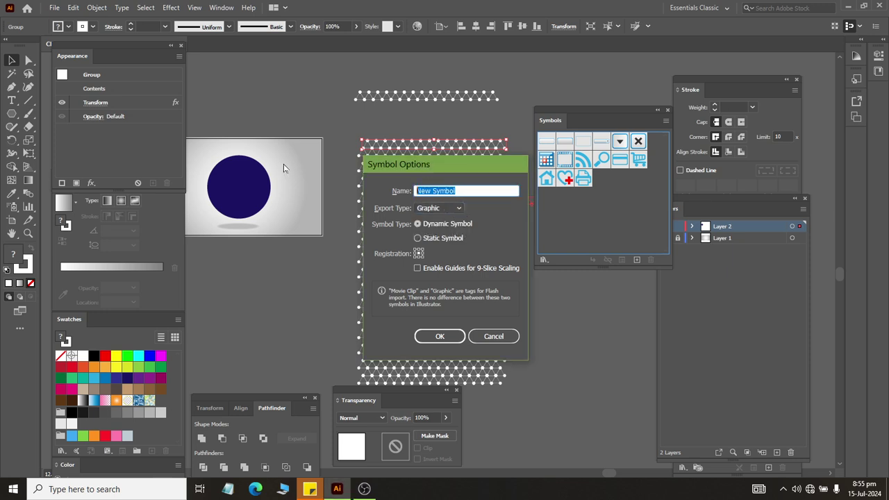
type("the new")
key("Escape")
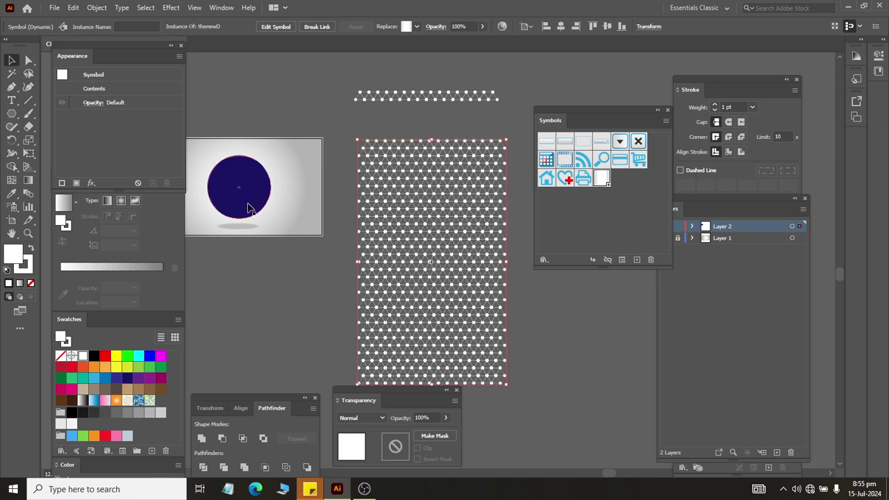
Delete the navy circle's right anchor point, leaving a left half-circle profile.
scroll(244, 203, "left", 2)
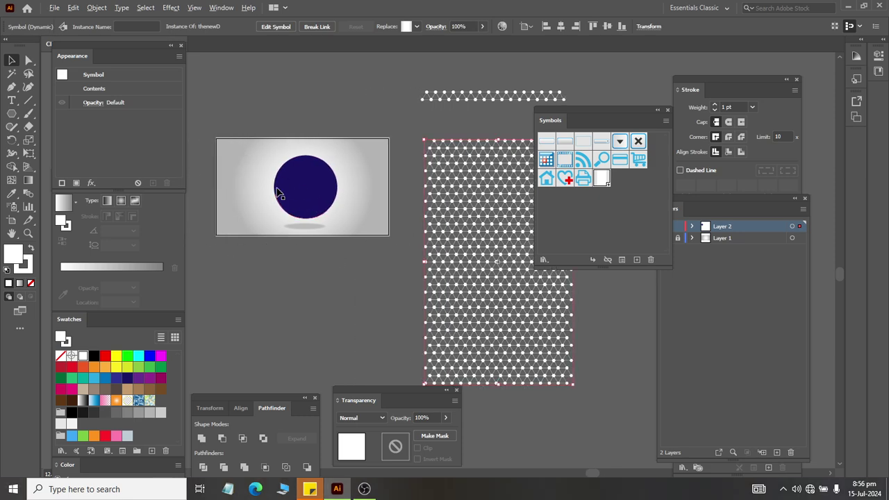
scroll(285, 187, "up", 3)
scroll(292, 183, "up", 3)
left_click(330, 191)
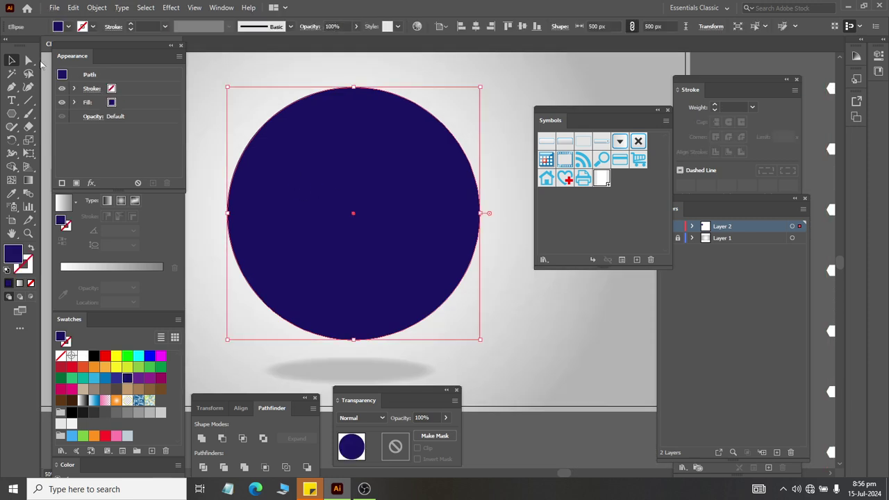
left_click(29, 60)
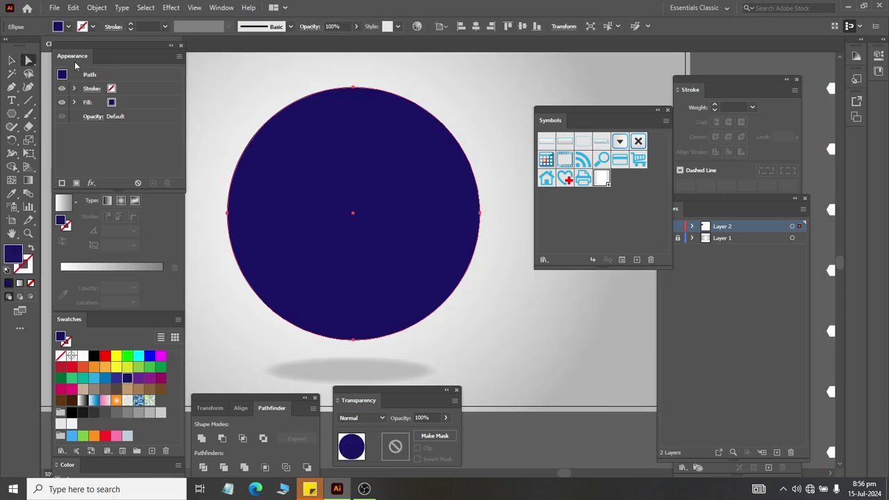
left_click(481, 216)
key("Delete")
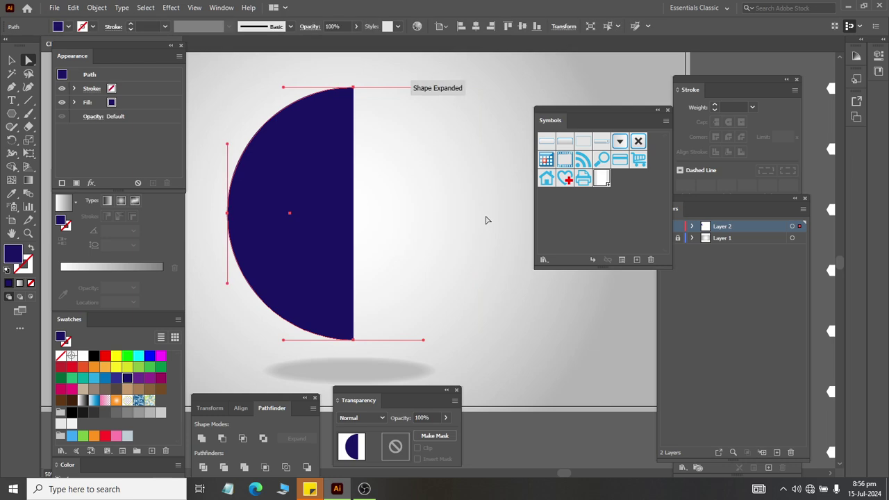
left_click(11, 60)
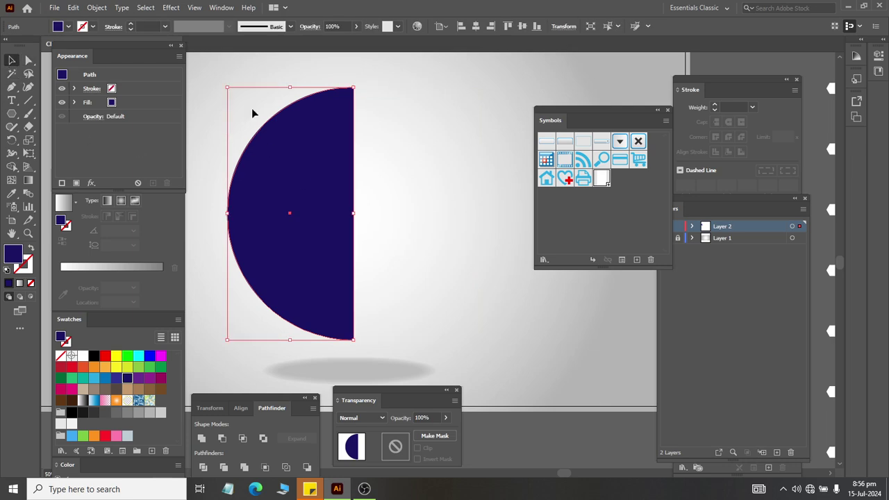
left_click(170, 7)
mouse_move(185, 86)
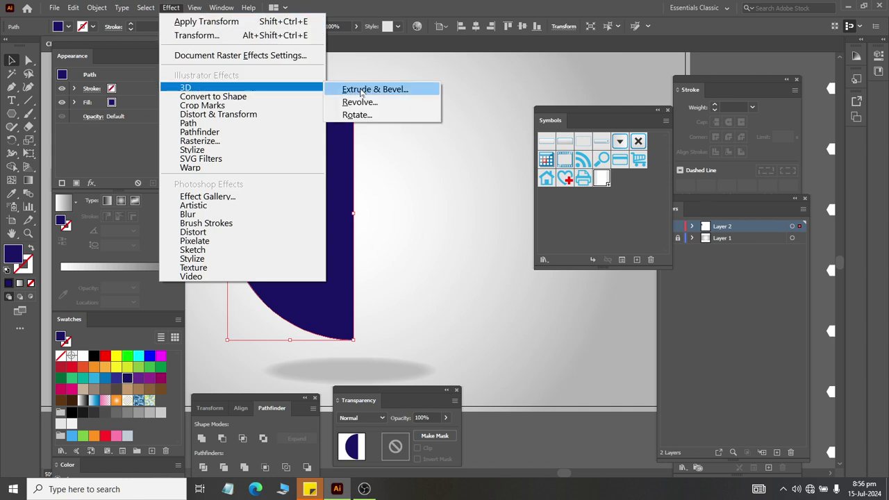
Apply a 3D Revolve from the Right Edge to form a sphere, then open Map Art.
left_click(358, 102)
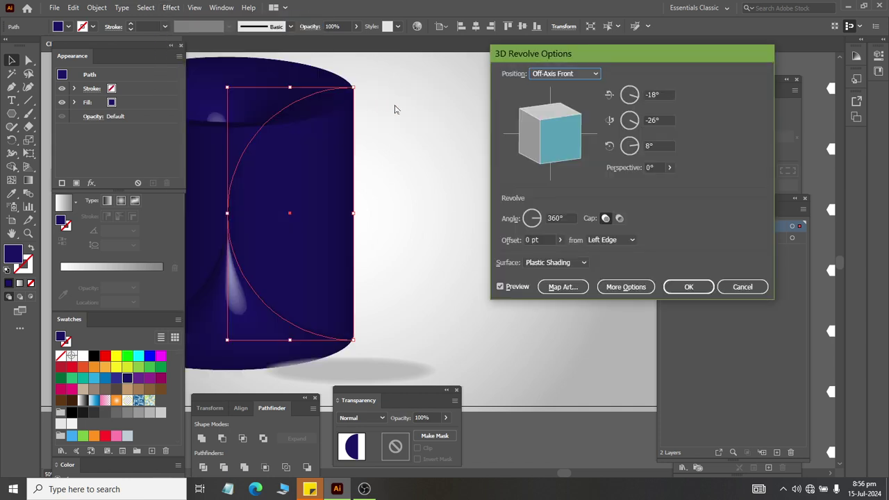
left_click(620, 240)
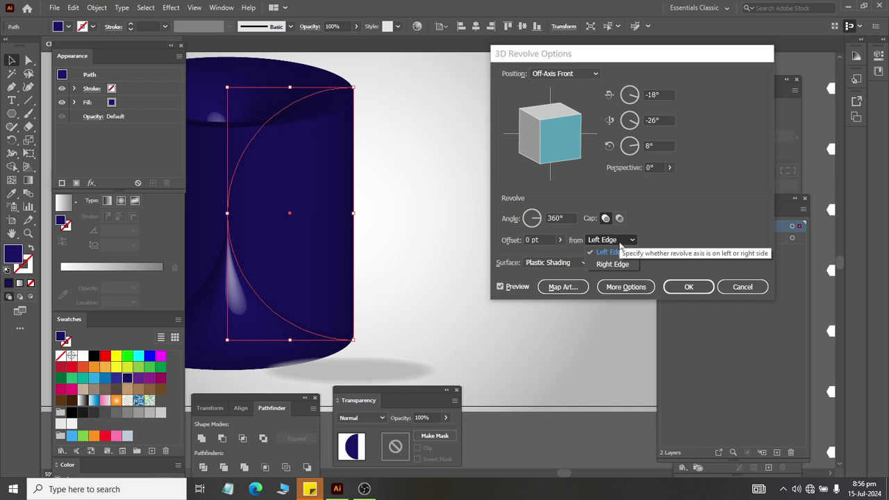
left_click(620, 263)
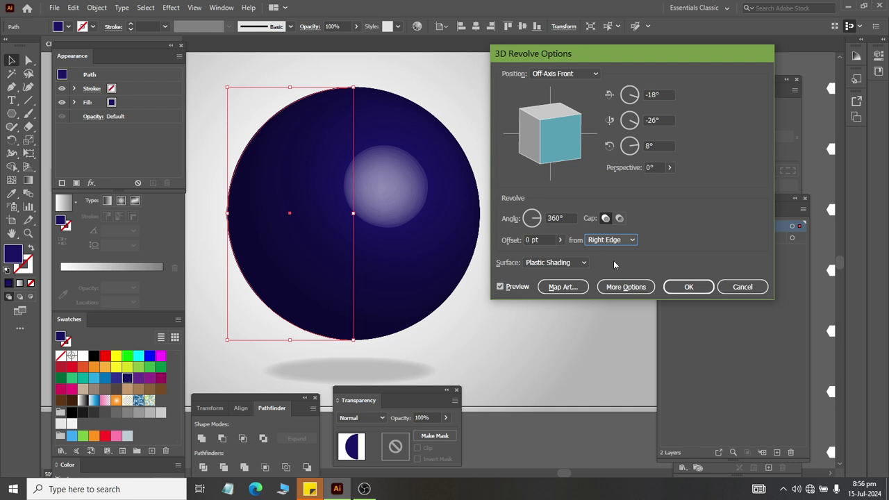
left_click(616, 241)
left_click(616, 251)
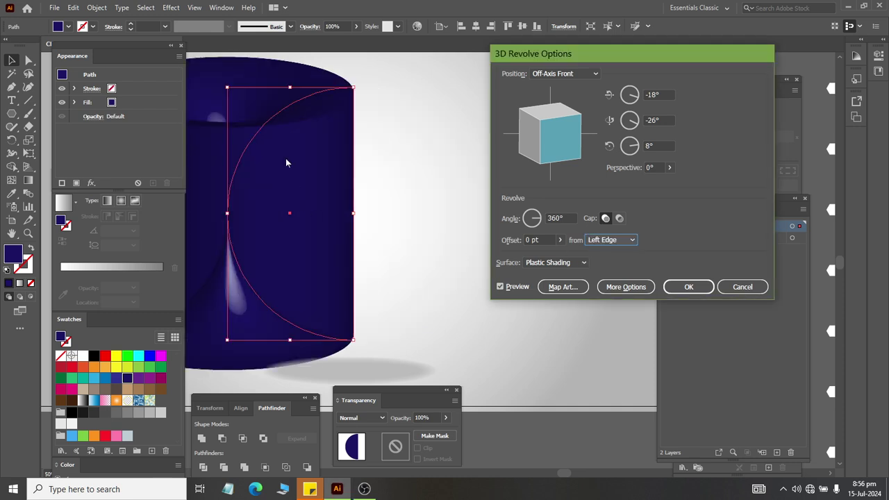
left_click(622, 243)
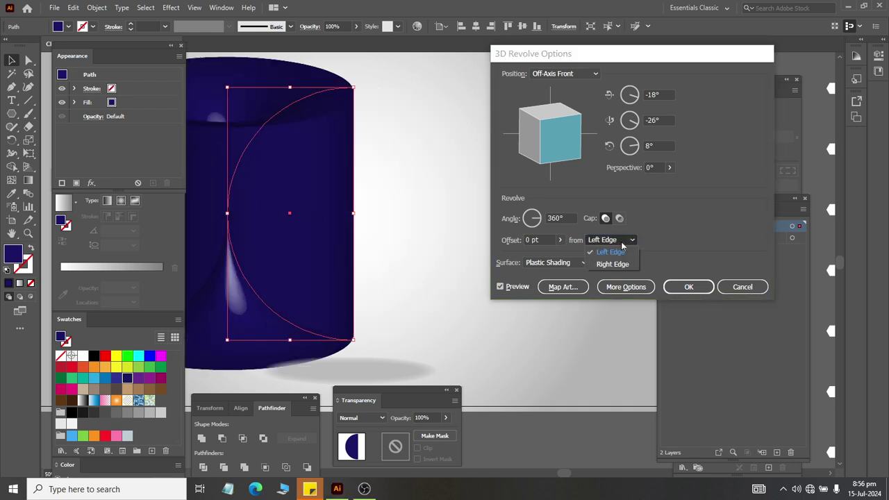
left_click(613, 264)
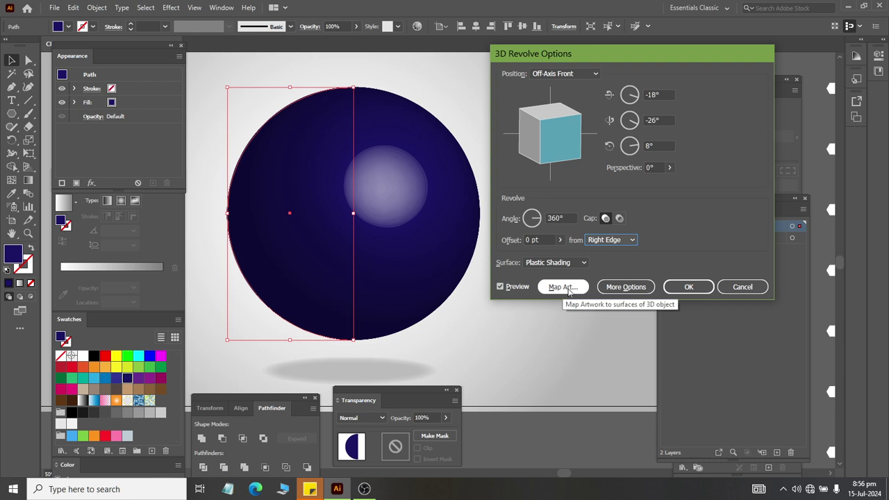
left_click(625, 287)
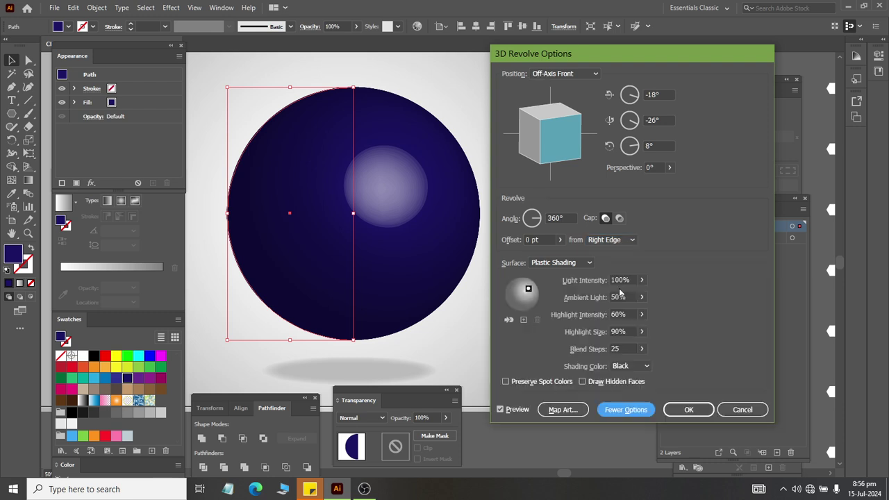
left_click(563, 409)
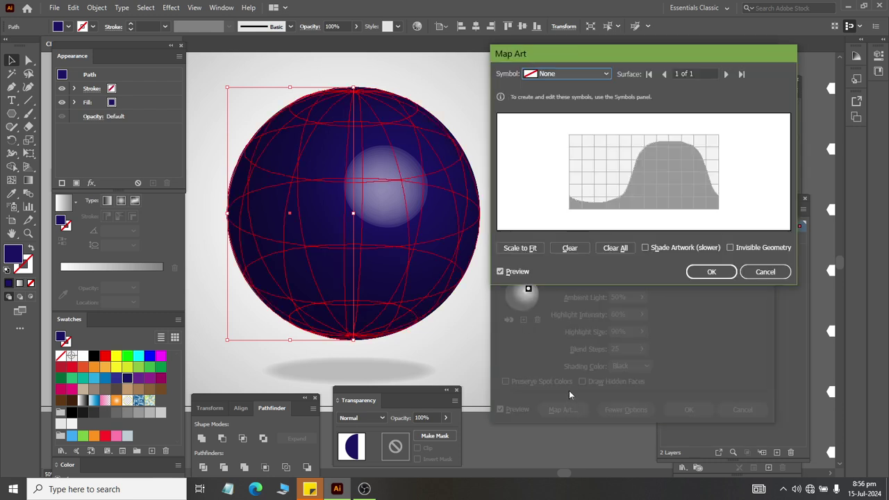
Map the thenewD symbol onto the sphere, moved to the top and stretched wider.
left_click(567, 73)
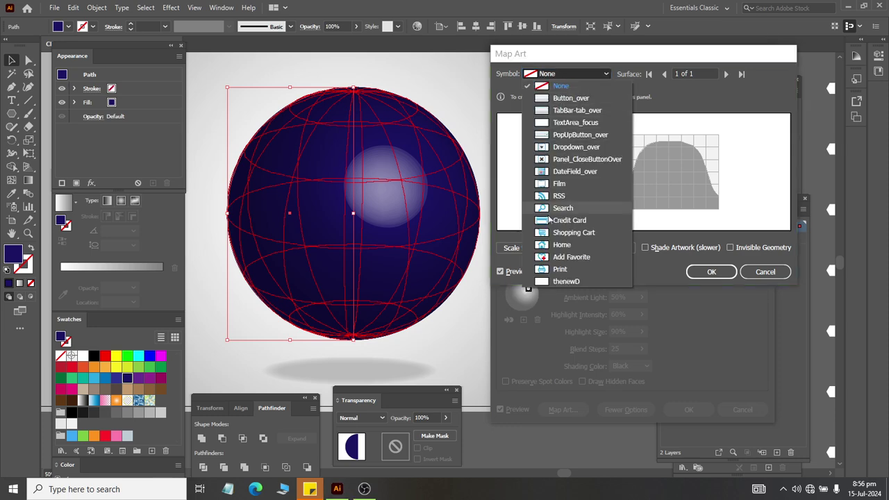
left_click(548, 282)
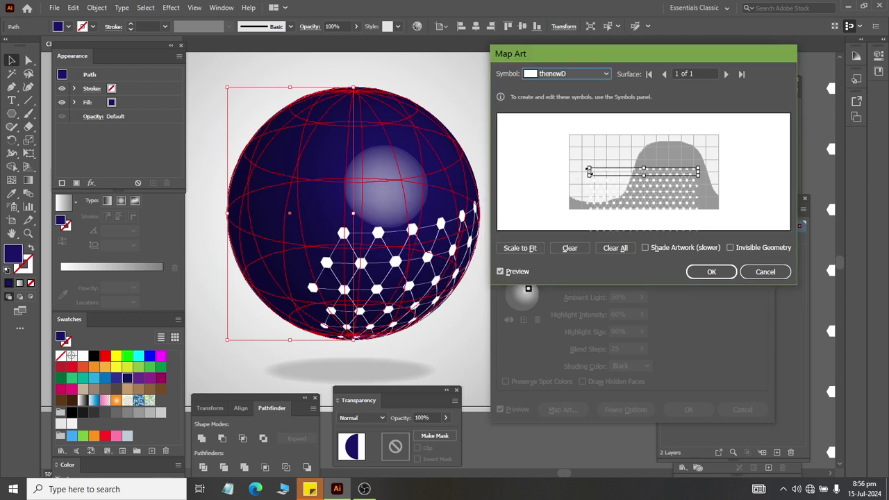
left_click_drag(596, 171, 577, 138)
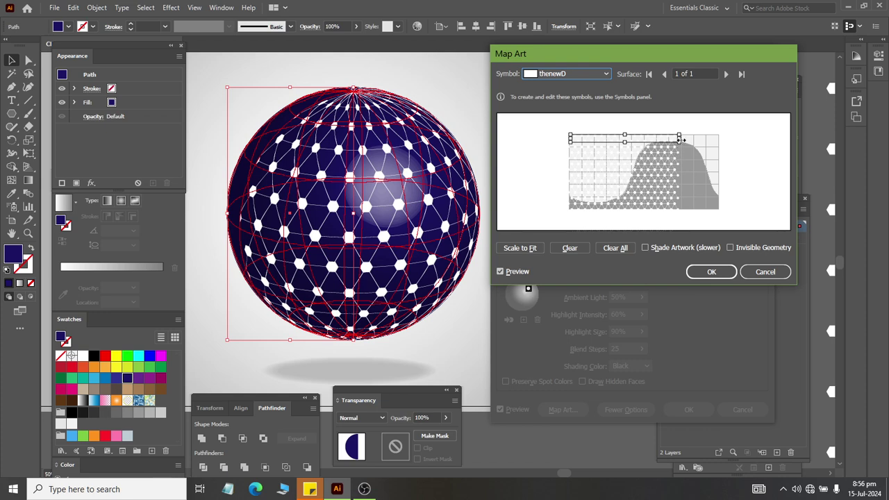
left_click_drag(680, 140, 730, 157)
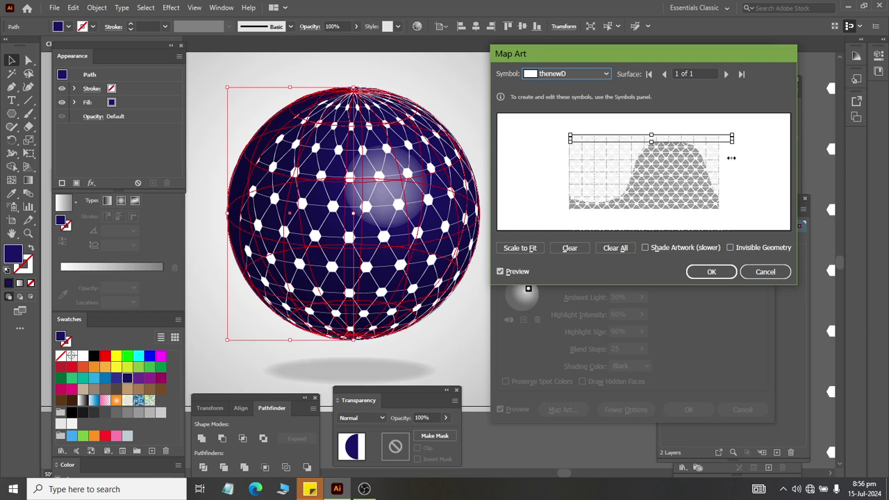
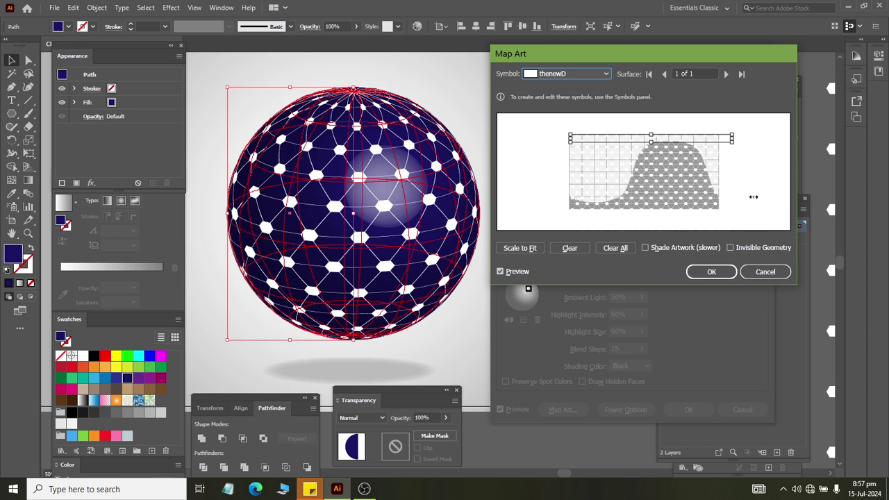
Narrow the 'thenewD' hexagon symbol in Map Art so larger hexagons wrap the sphere.
mouse_move(732, 141)
left_mouse_down()
mouse_move(702, 156)
mouse_move(739, 179)
left_mouse_up()
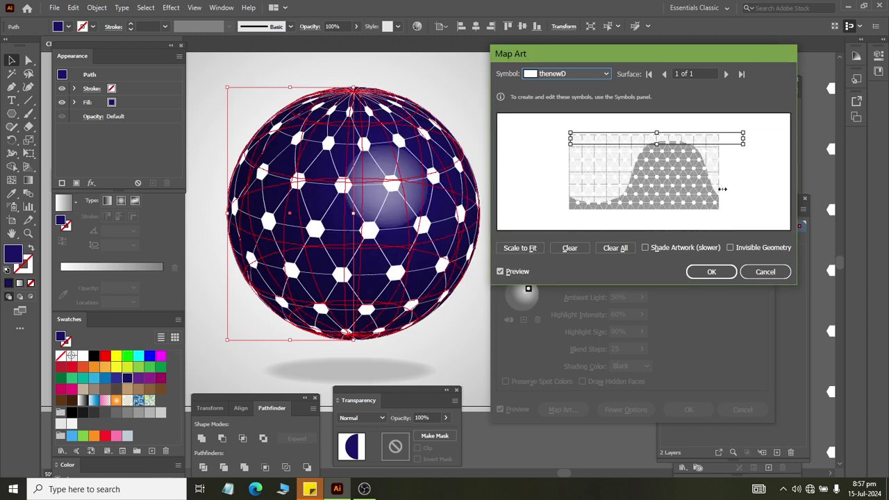
left_click(722, 273)
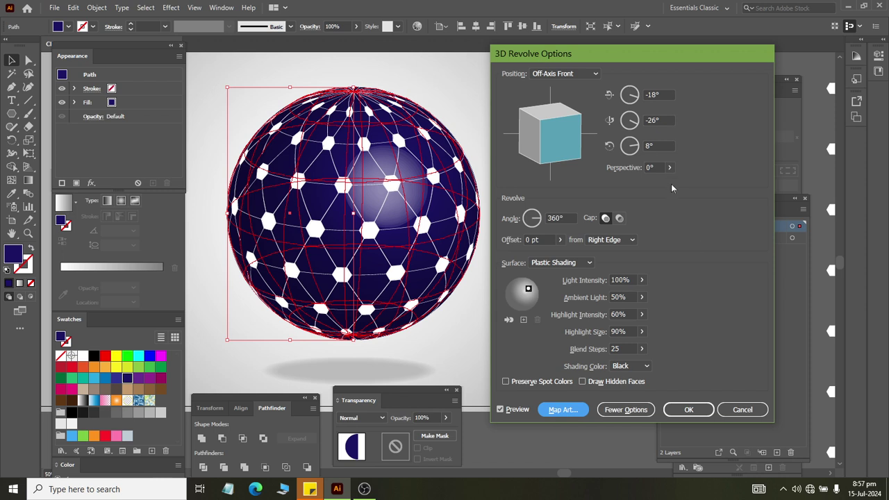
Set the globe's first 3D Revolve rotation angle to -10°.
left_click_drag(631, 62, 692, 72)
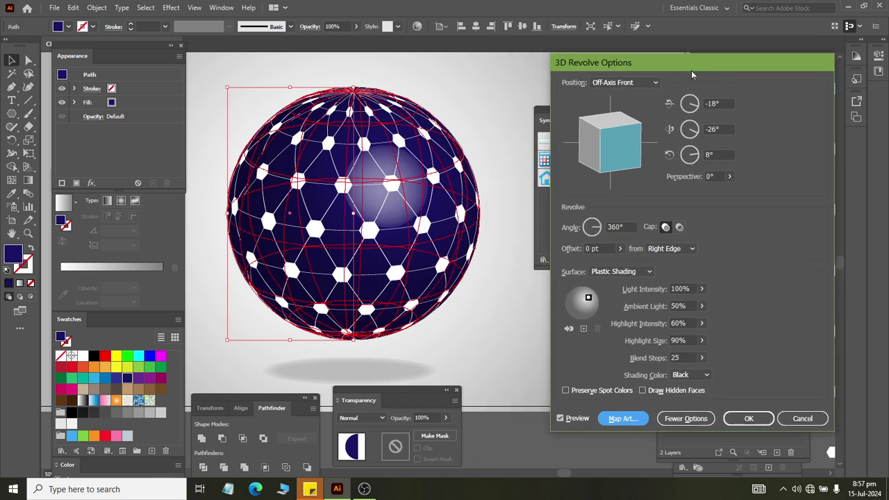
left_click(725, 103)
key("Down")
key("Down")
key("Down")
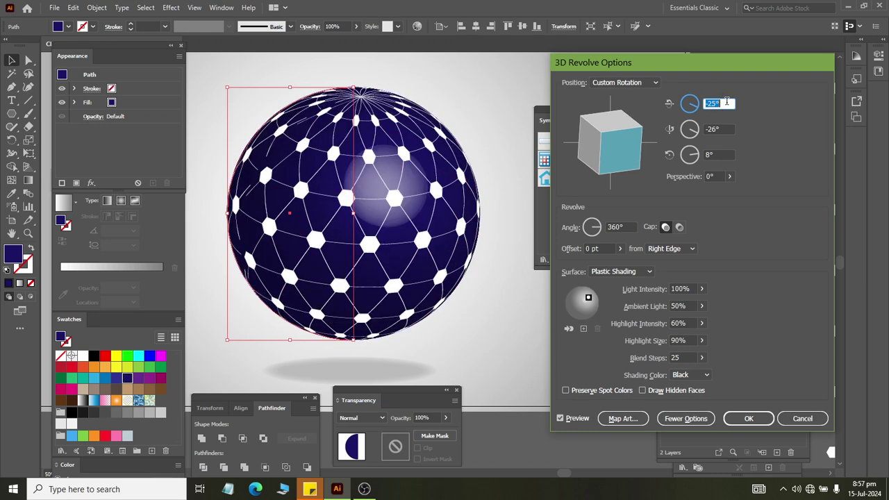
key("Up")
key("Up")
key("Up")
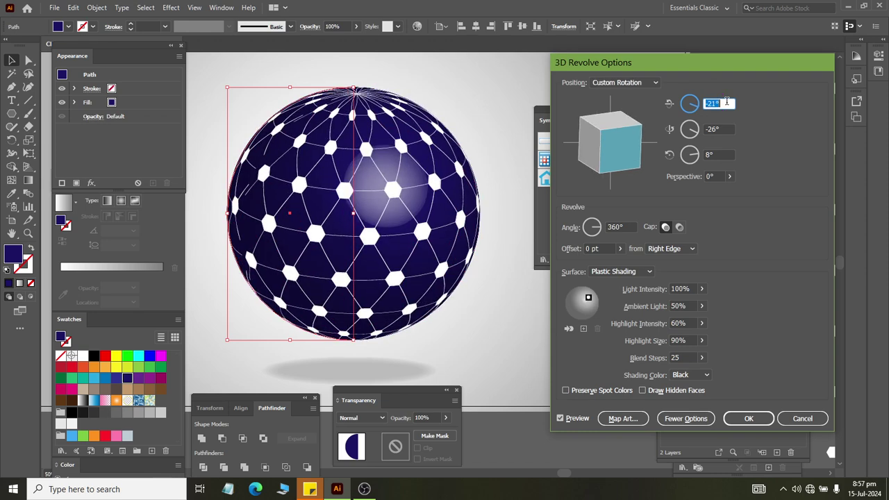
key("Up")
key("Up")
key("Up")
key("Up")
key("Up")
key("Up")
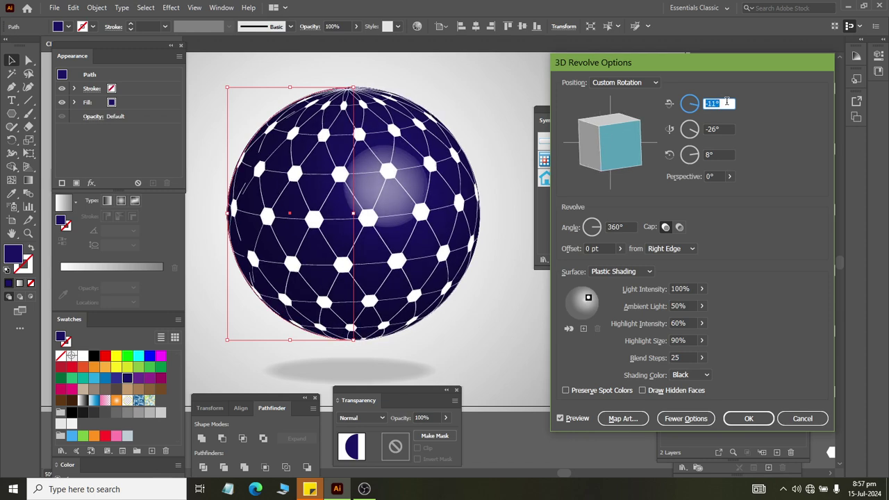
key("Up")
key("Tab")
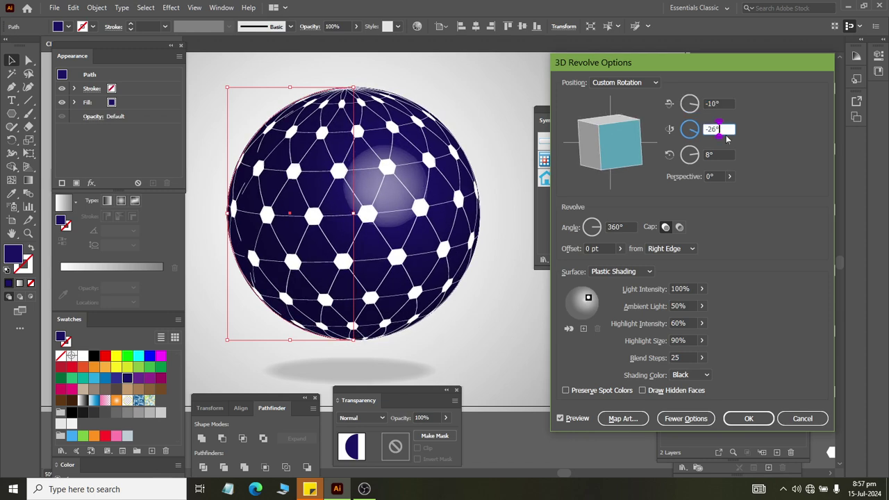
Set the remaining rotation angles to -24° and 3° and apply the revolve.
key("Down")
key("Down")
key("Down")
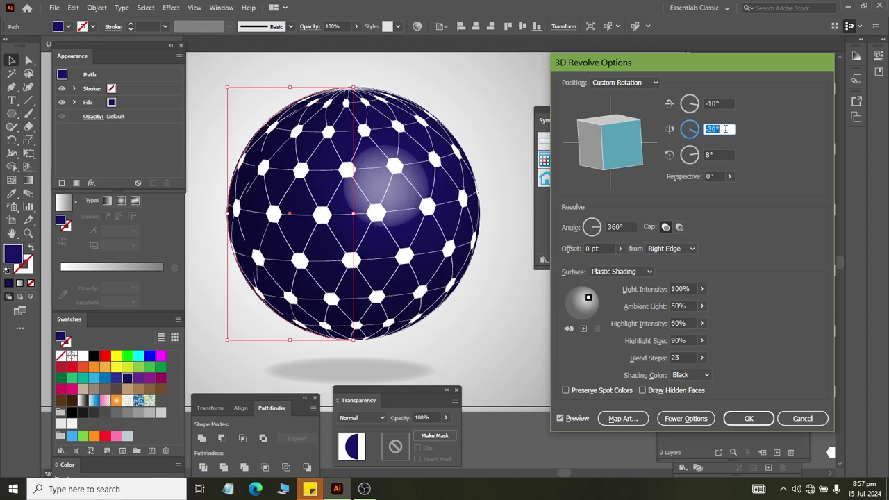
key("Down")
key("Down")
key("Up")
key("Up")
key("Up")
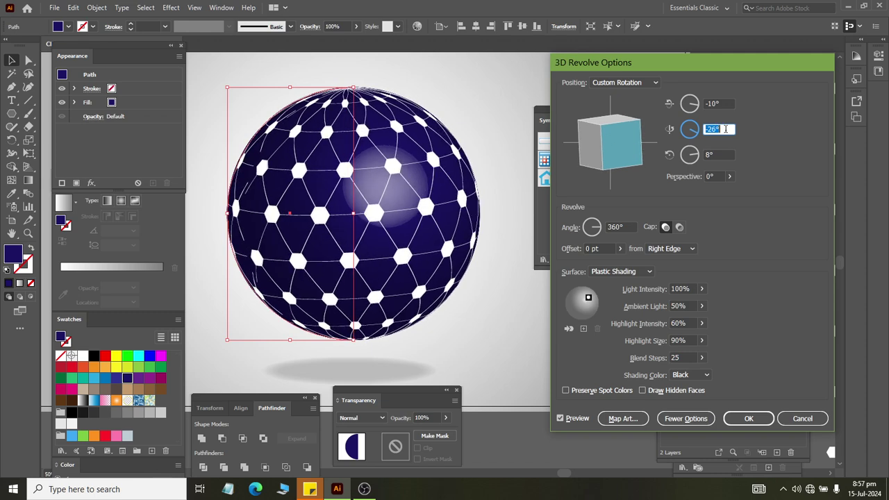
key("Up")
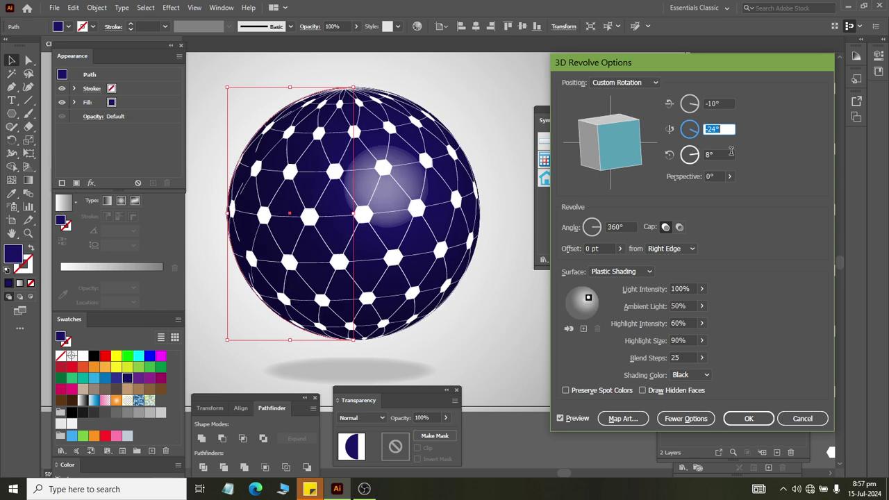
left_click(731, 153)
key("Down")
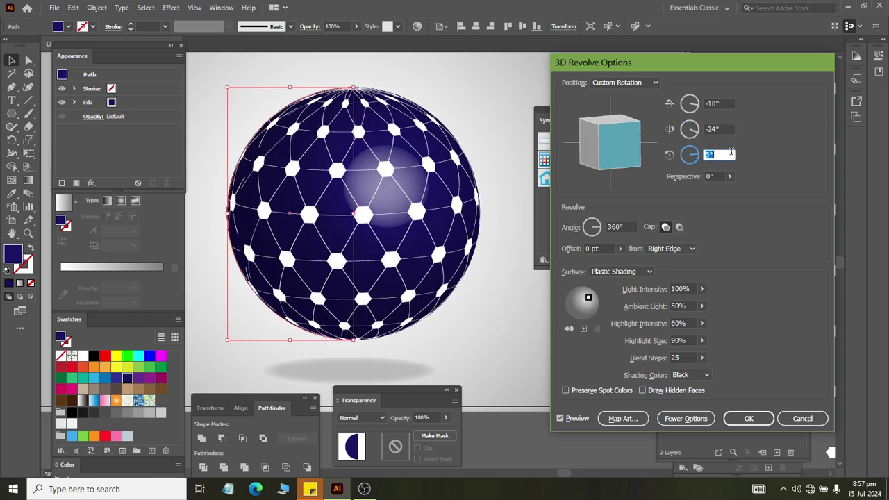
key("Down")
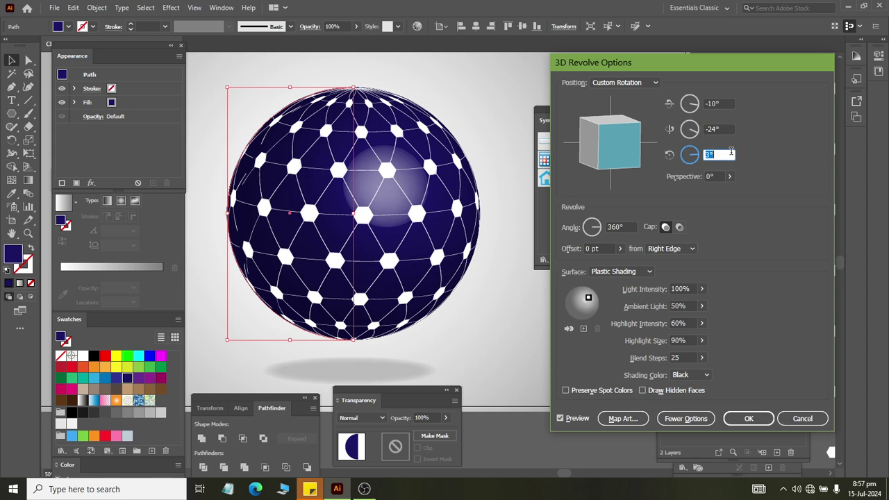
left_click(753, 417)
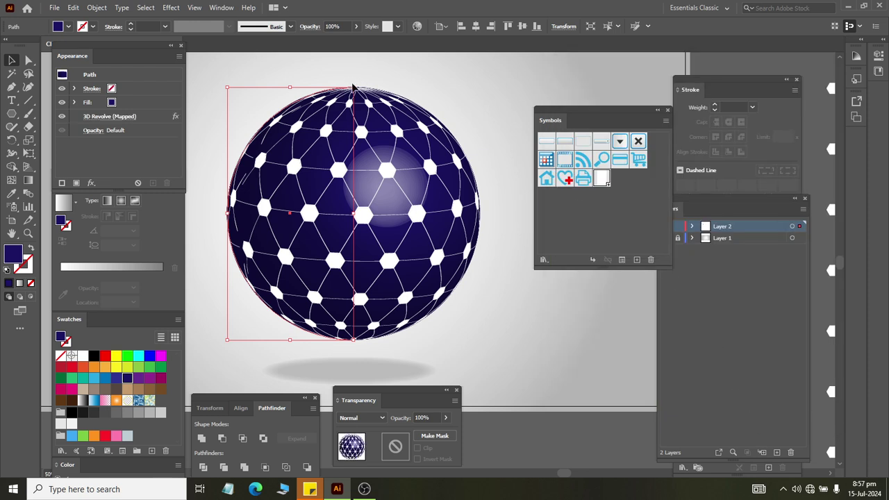
Try tilting the globe's bounding box, then leave it deselected and check the view zoomed out.
left_click_drag(356, 82, 374, 98)
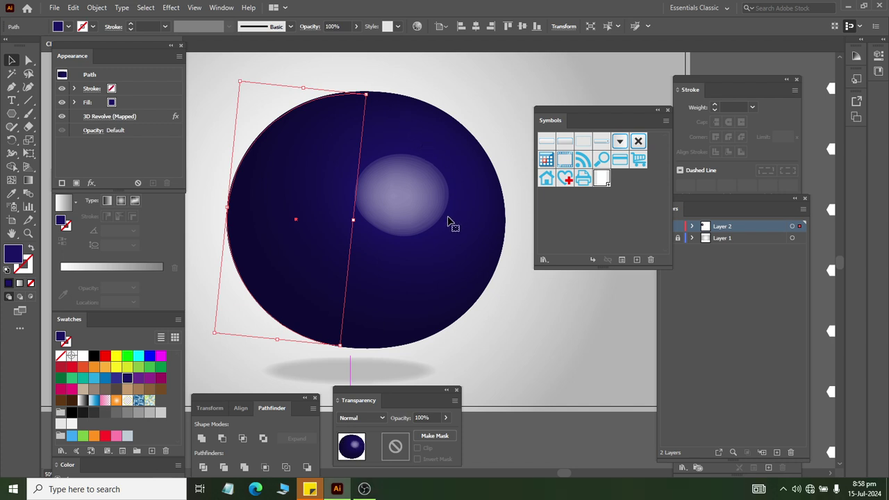
left_click(367, 82)
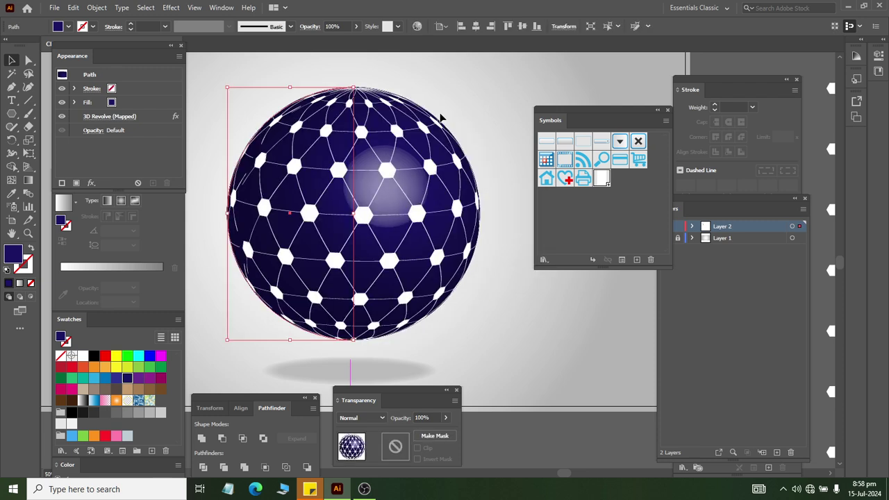
left_click(444, 95)
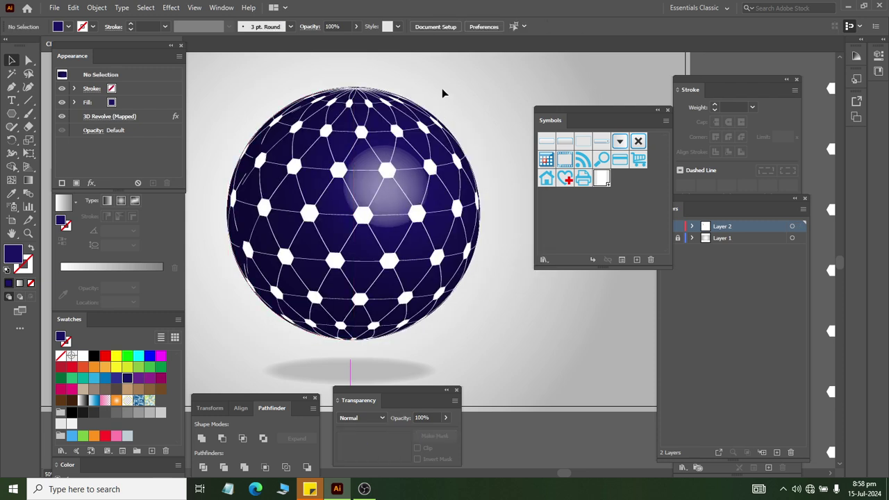
scroll(421, 88, "down", 3)
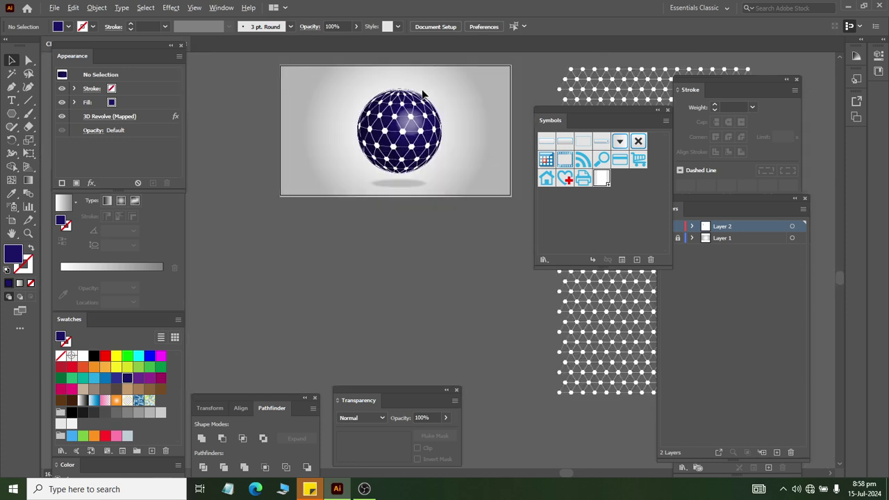
scroll(422, 92, "up", 2)
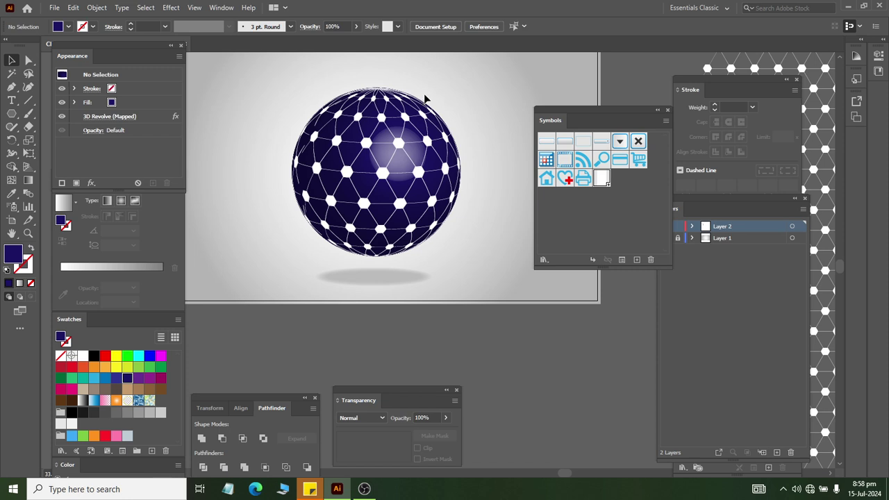
left_click(12, 113)
left_click(62, 139)
left_click(11, 60)
left_click(406, 174)
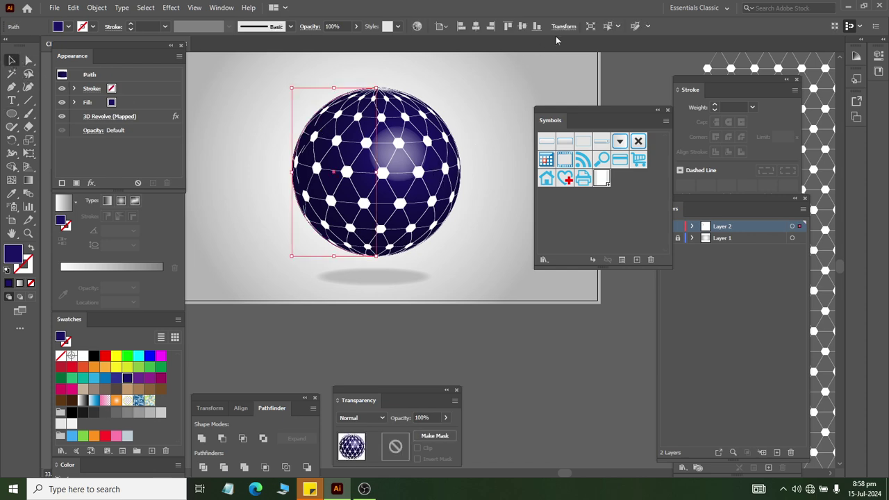
left_click(564, 28)
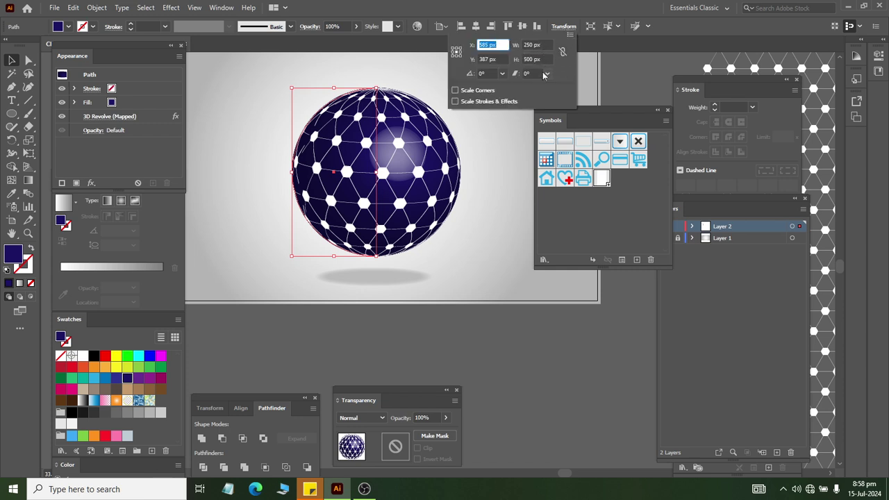
left_click(535, 44)
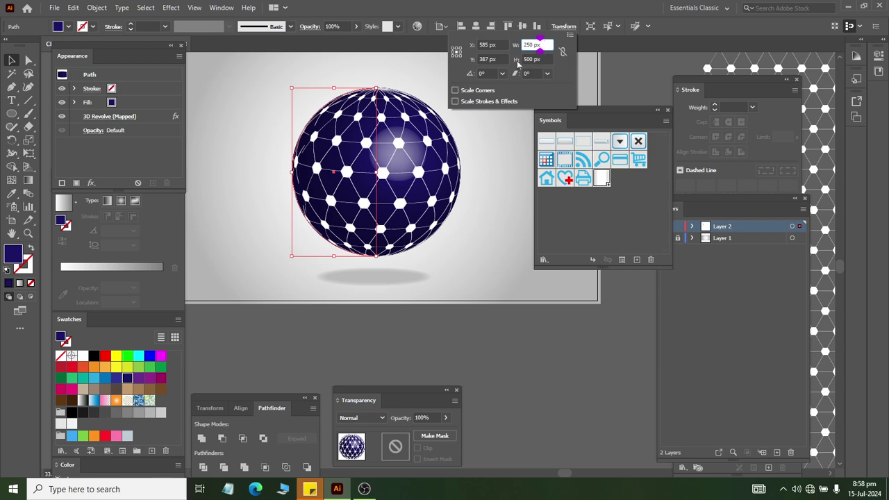
left_click(10, 62)
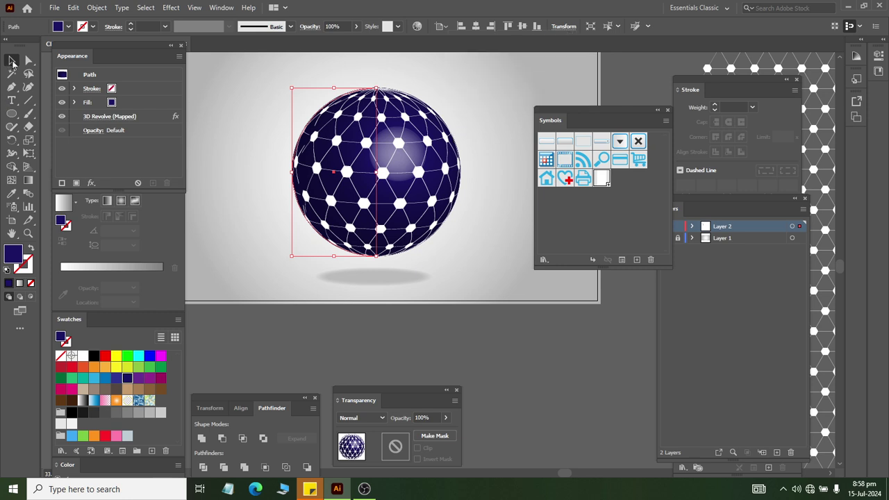
left_click(12, 113)
Draw a 500 × 500 px circle with the Ellipse tool.
scroll(236, 209, "down", 3)
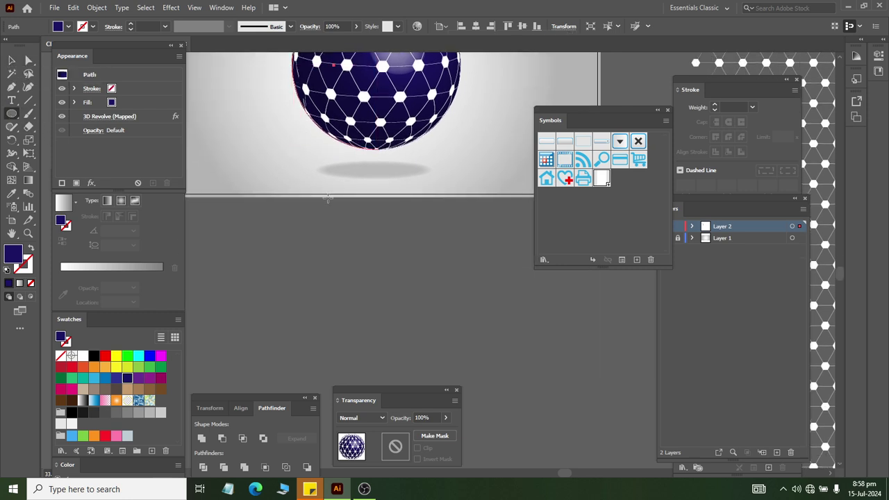
left_click(286, 286)
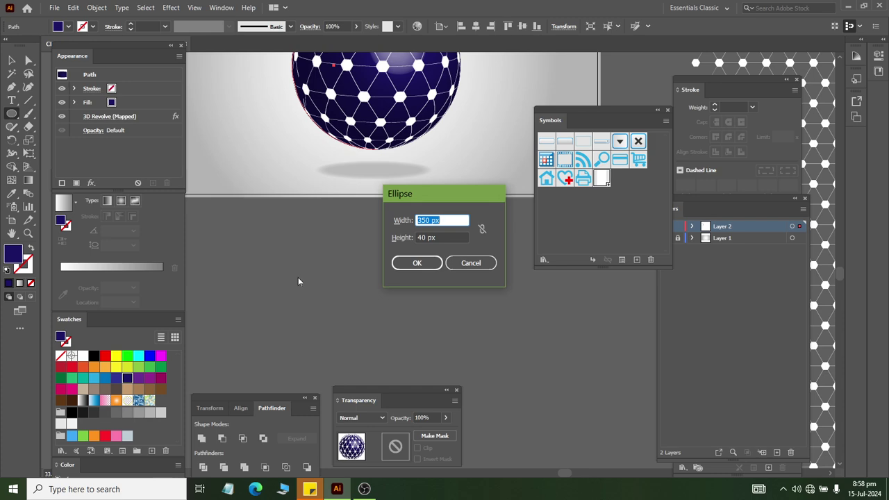
type("500")
key("Tab")
type("500")
key("Return")
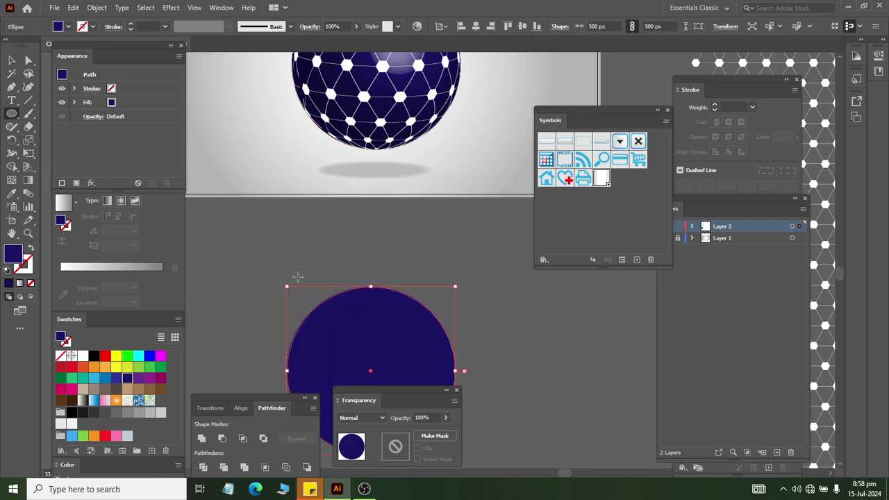
Move the navy circle over the globe and nudge it down into alignment.
left_click(11, 61)
scroll(369, 224, "up", 1)
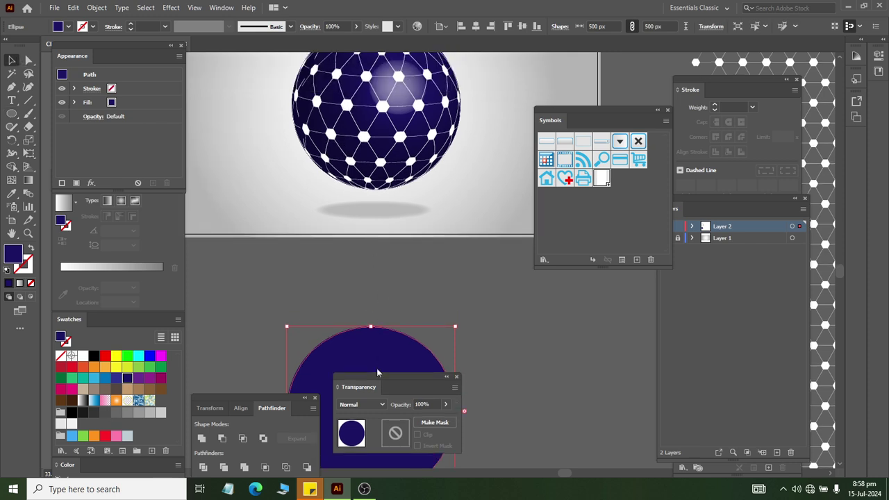
left_click_drag(377, 372, 586, 331)
left_click_drag(392, 341, 383, 84)
scroll(386, 87, "up", 1)
left_click_drag(389, 149, 410, 136)
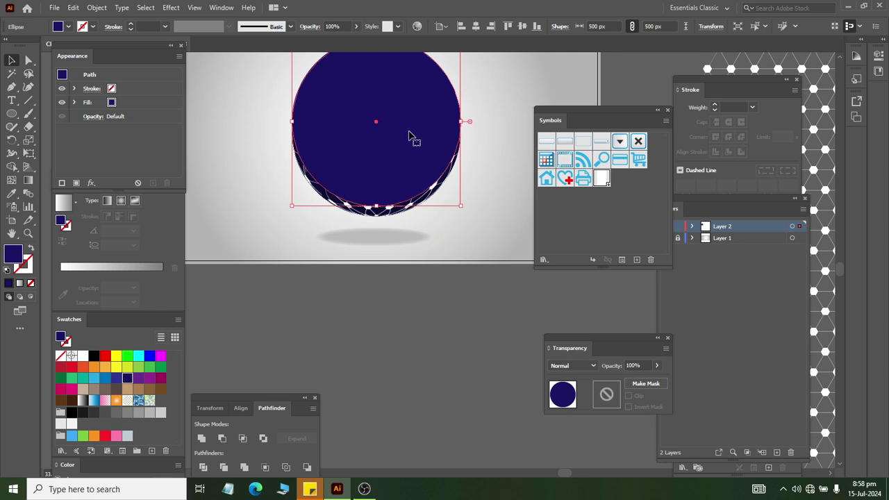
scroll(410, 136, "up", 2)
key("Down")
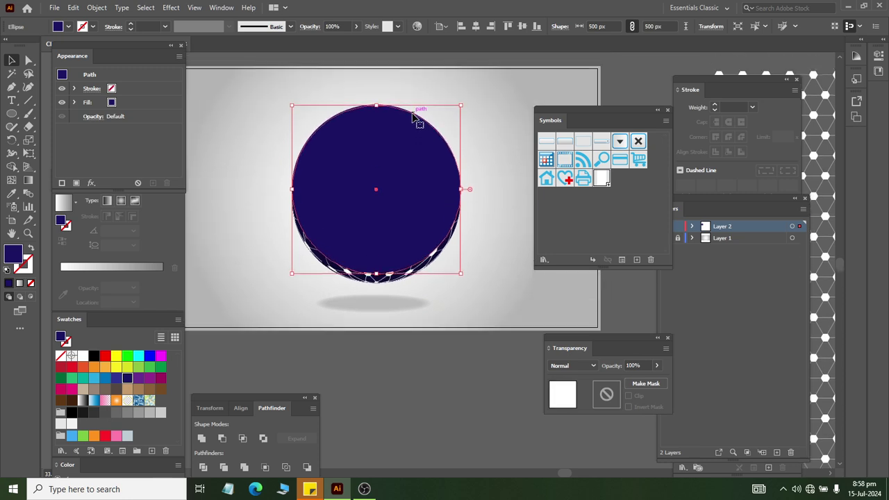
key("Down")
key("Down")
key("Down")
key("Down")
key("Down")
key("Down")
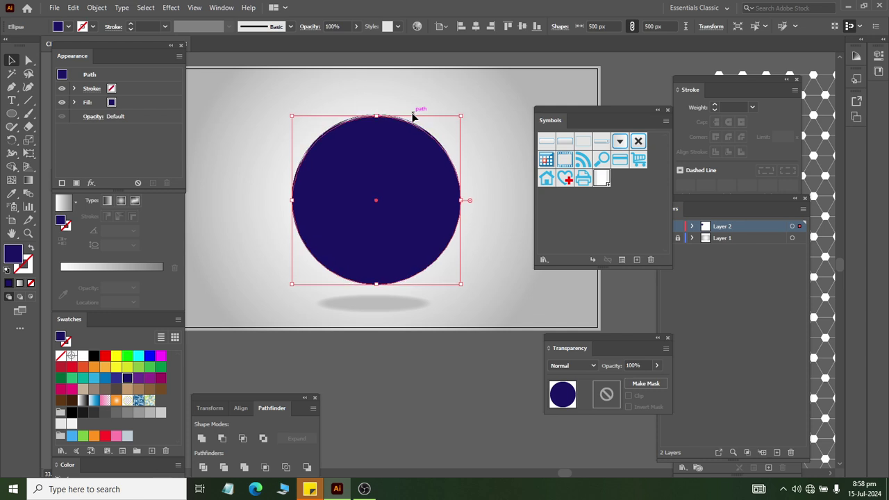
key("Down")
key("Down")
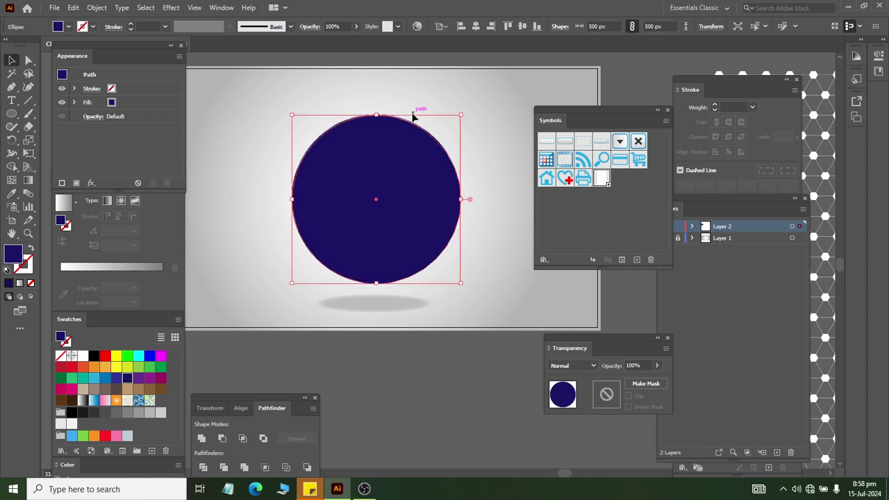
Drag the navy circle down onto the pasteboard below the artboard.
scroll(413, 132, "down", 2)
left_click_drag(412, 143, 372, 354)
scroll(402, 333, "down", 2)
left_click_drag(324, 292, 375, 305)
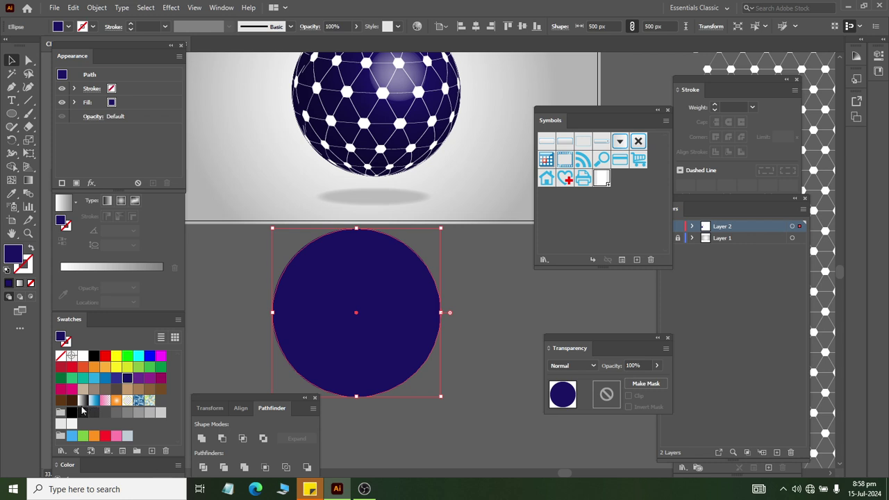
Fill the circle with a white-to-black radial gradient, midpoint at 70.32%.
left_click(82, 411)
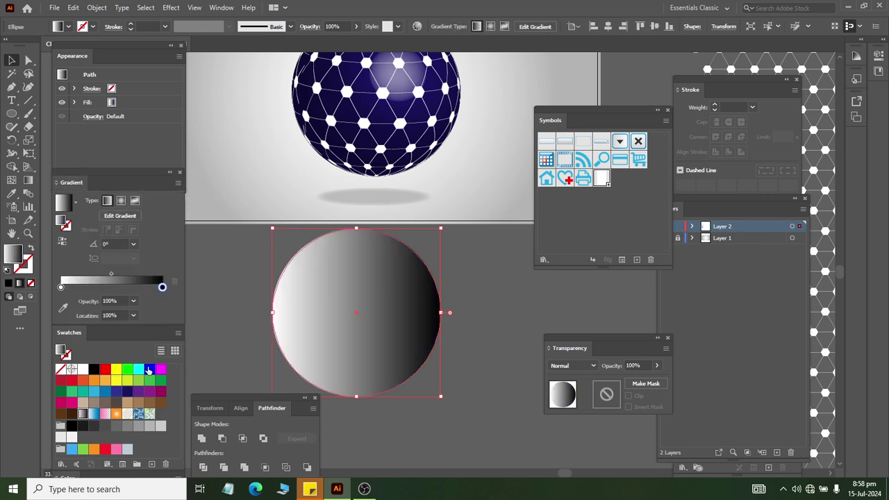
left_click(121, 200)
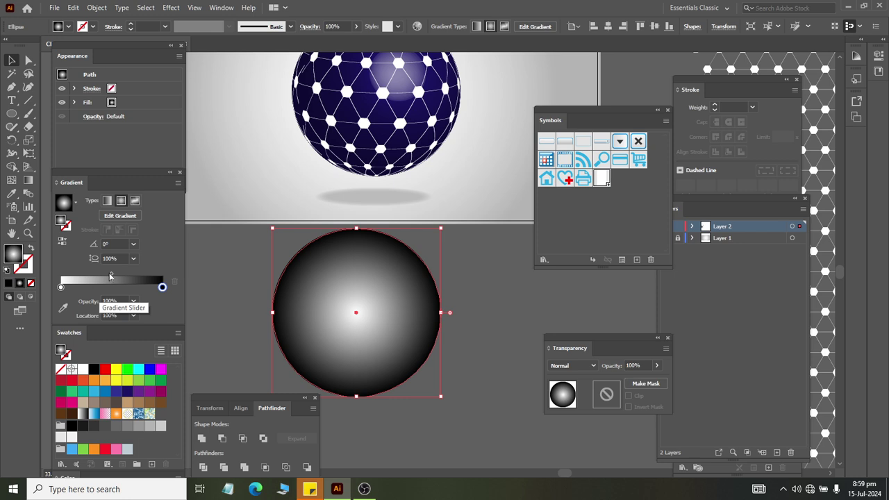
left_click_drag(110, 276, 133, 277)
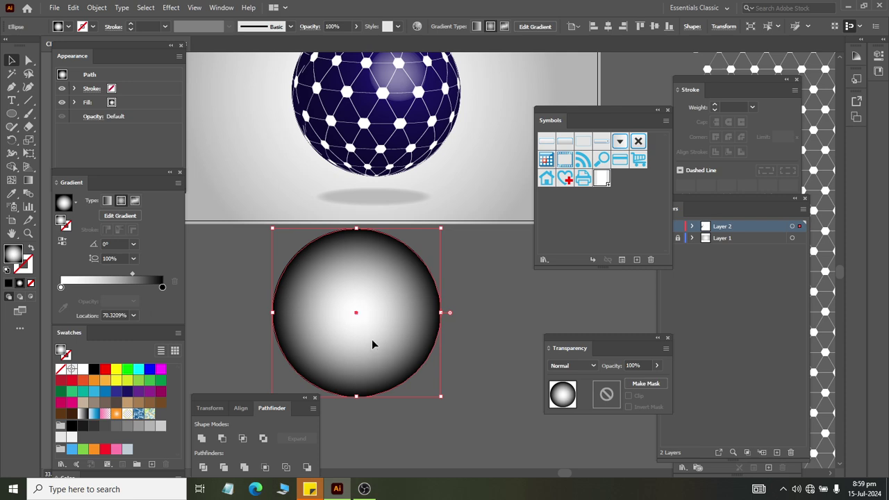
Position the gradient circle exactly over the globe with arrow-key nudges.
left_click_drag(371, 338, 391, 213)
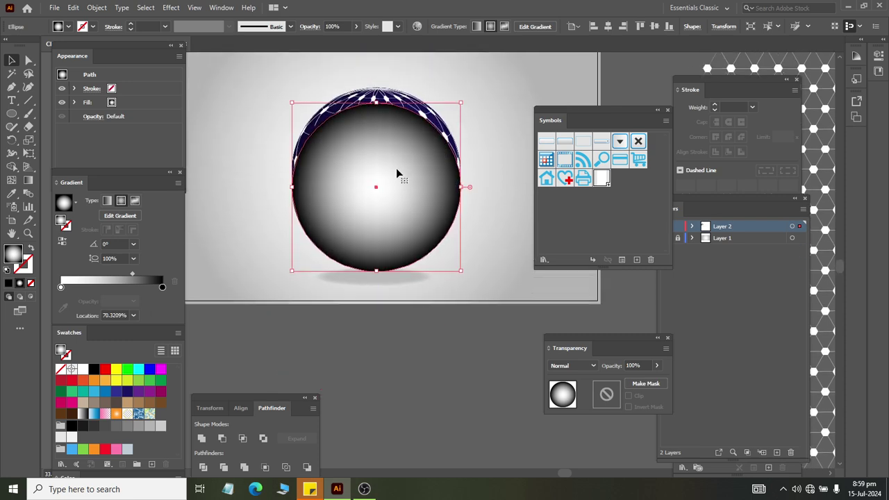
key("Up")
key("Up")
key("Up")
key("Up")
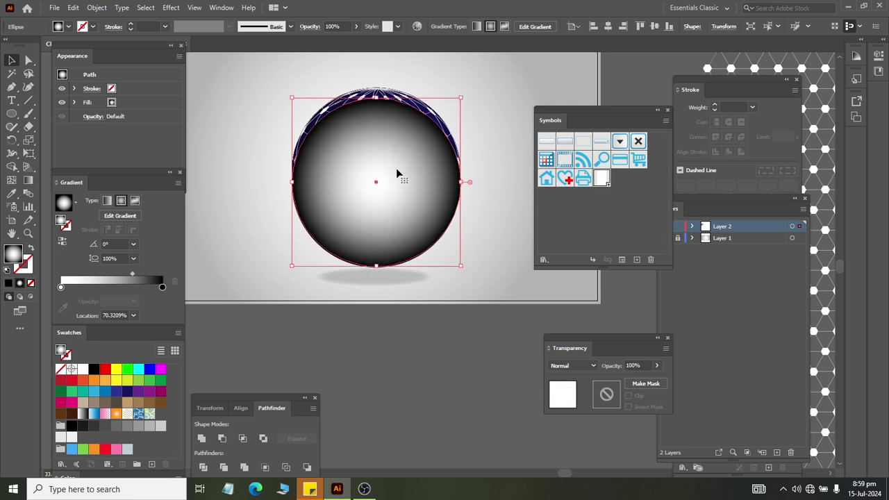
key("Up")
key("Up")
key("Up")
key("Up")
key("Up")
key("Up")
key("Up")
key("Up")
key("Up")
key("Up")
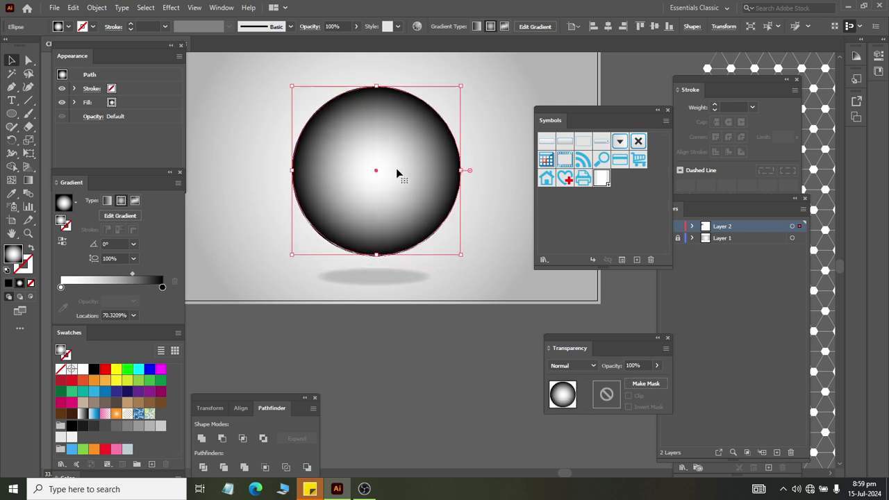
key("Down")
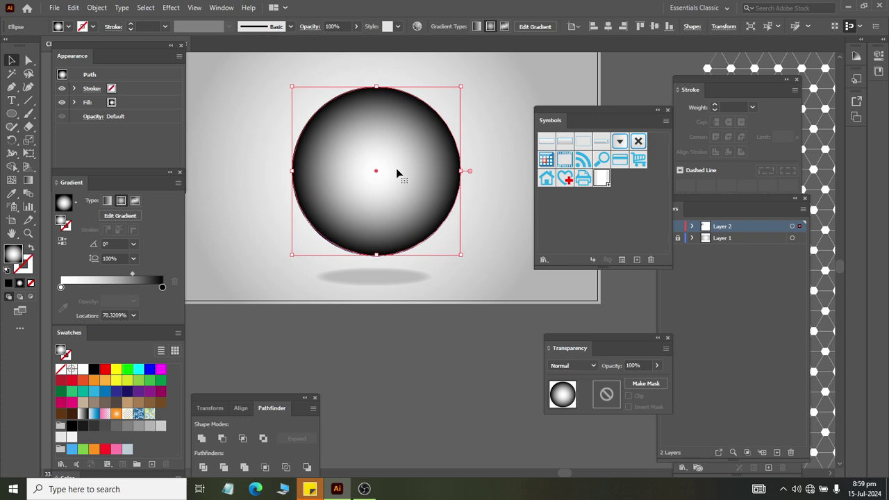
left_click(417, 359)
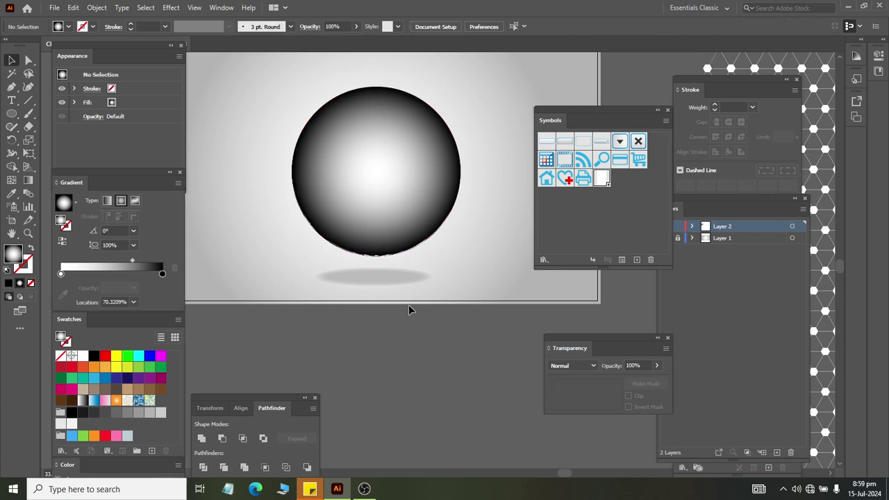
left_click(388, 203)
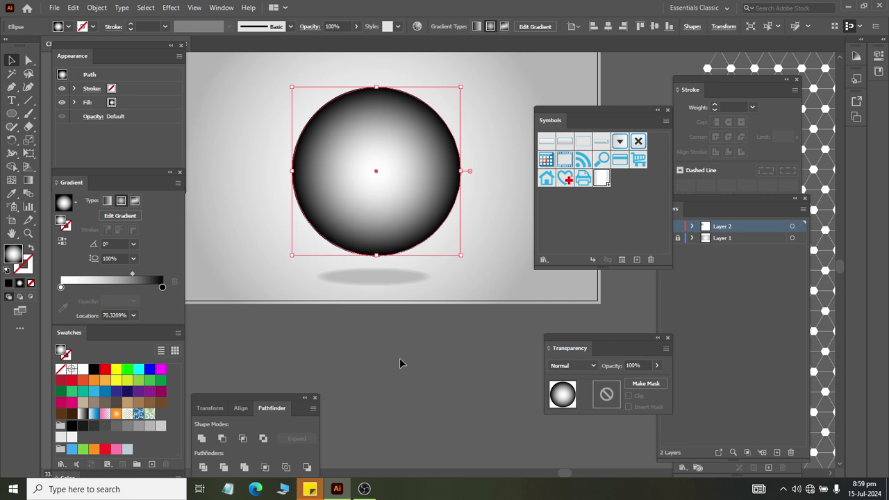
left_click(399, 357)
left_click(364, 206)
key("Down")
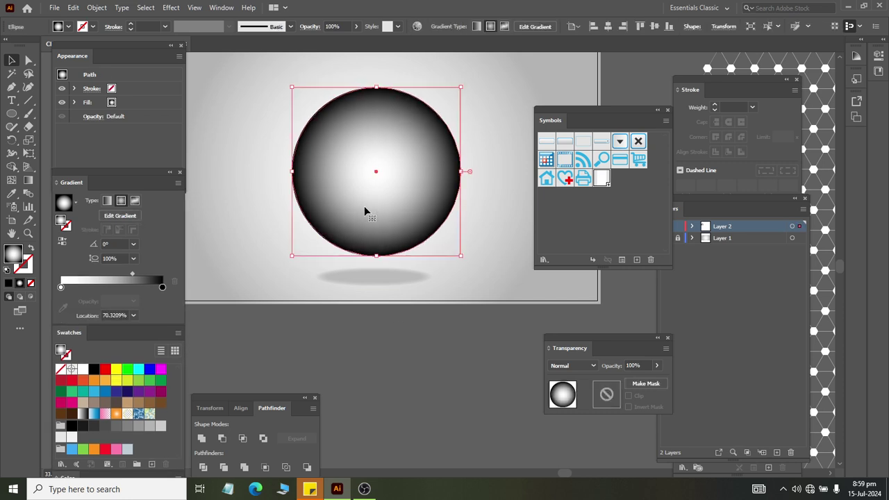
left_click(423, 339)
left_click(388, 201)
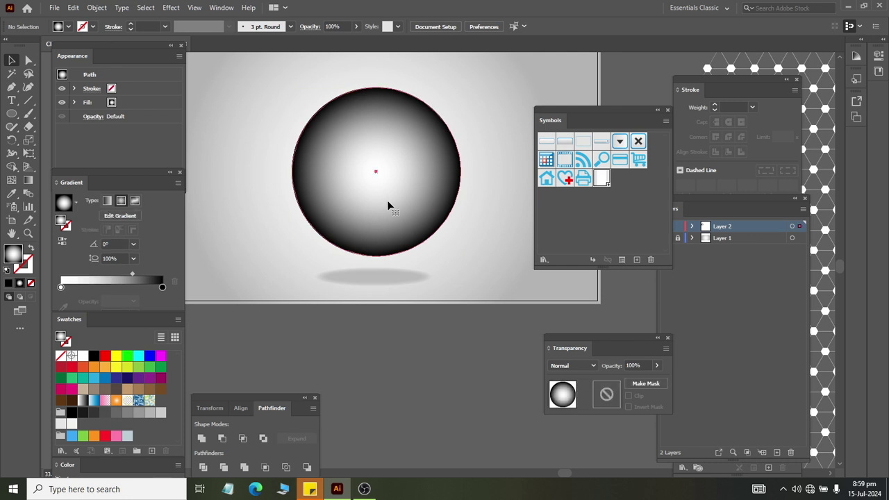
left_click(421, 395)
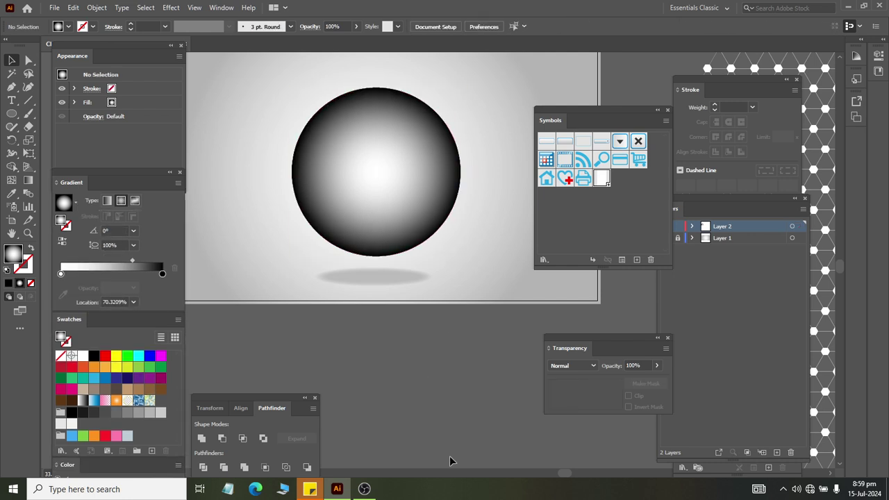
left_click(384, 186)
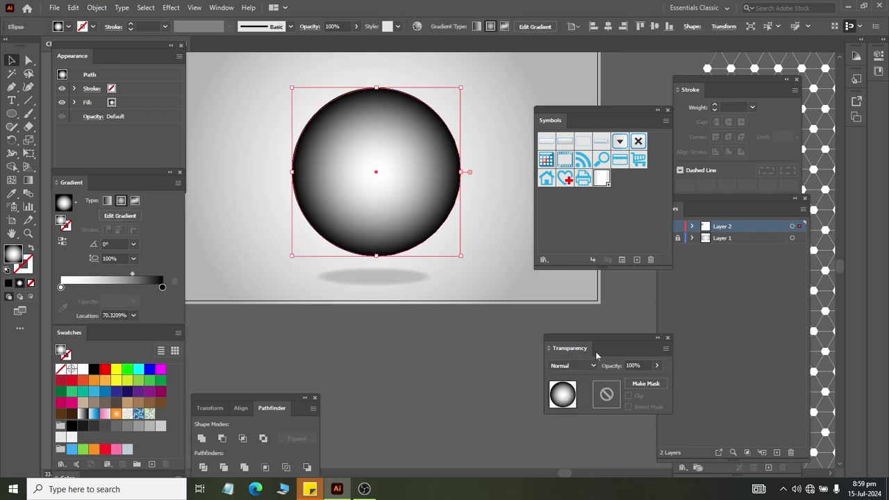
Open the Transparency panel and try Screen blending on the gradient circle, reverting to Normal.
left_click_drag(598, 340, 315, 320)
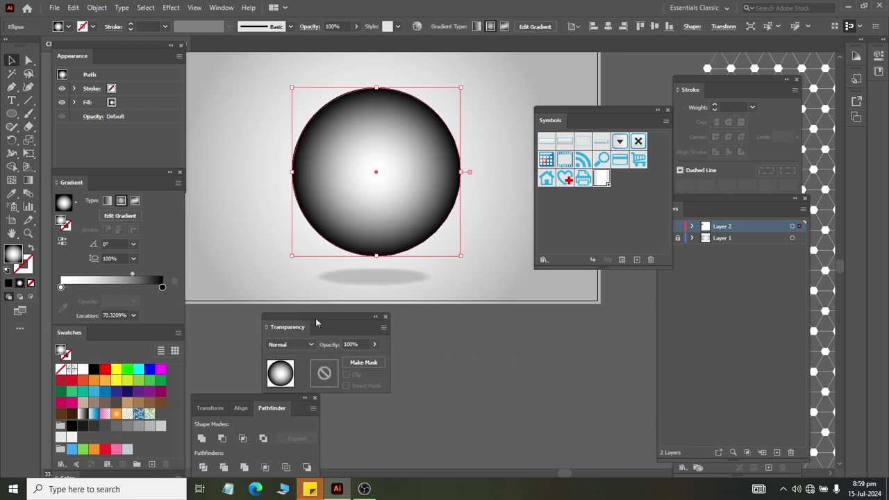
left_click(220, 7)
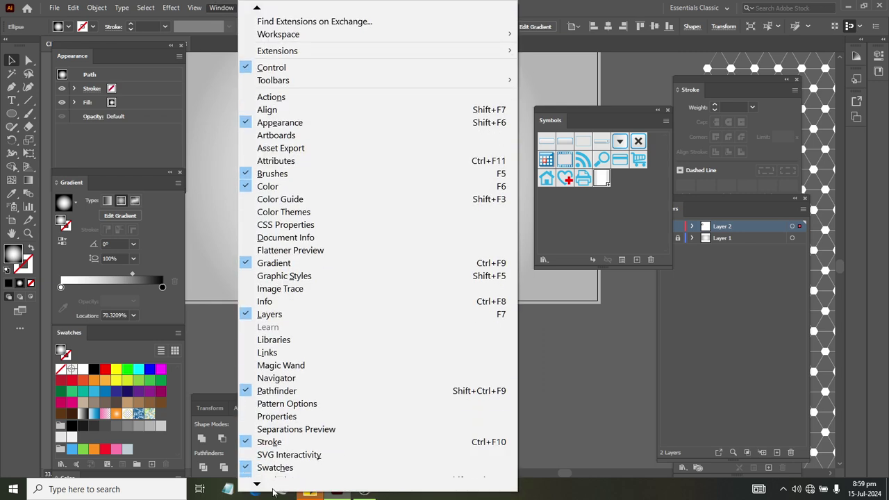
left_click(375, 174)
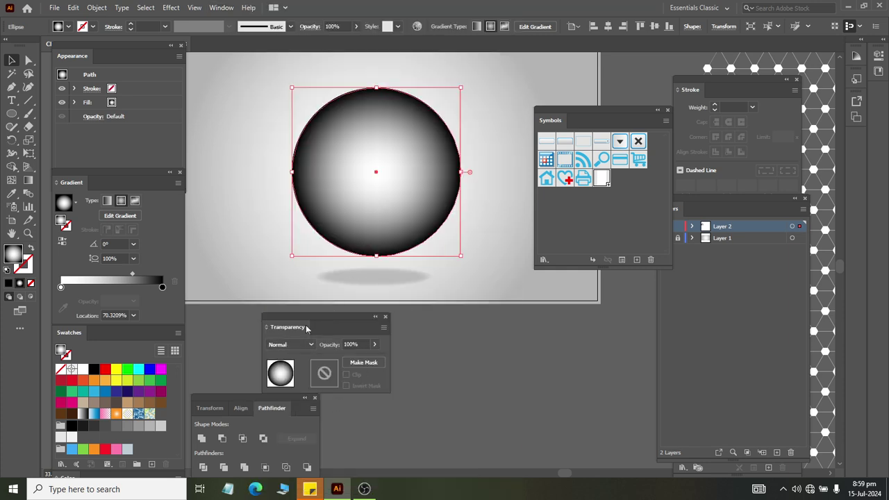
left_click(296, 345)
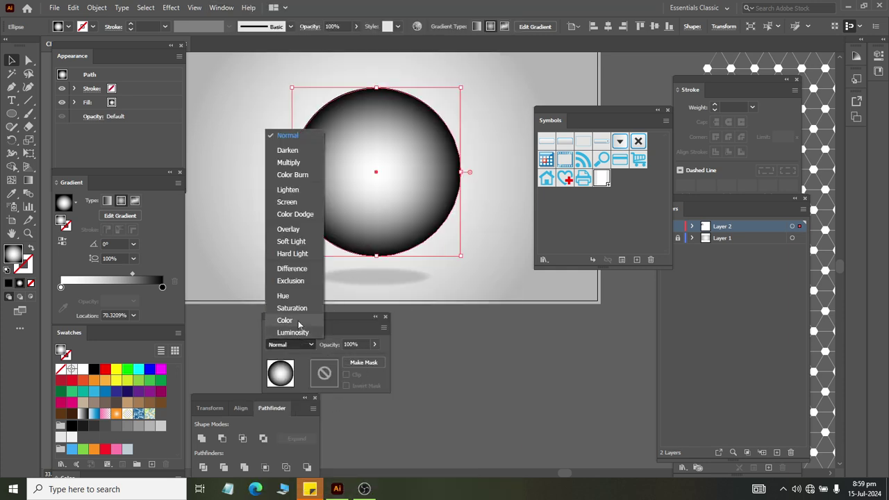
left_click(292, 202)
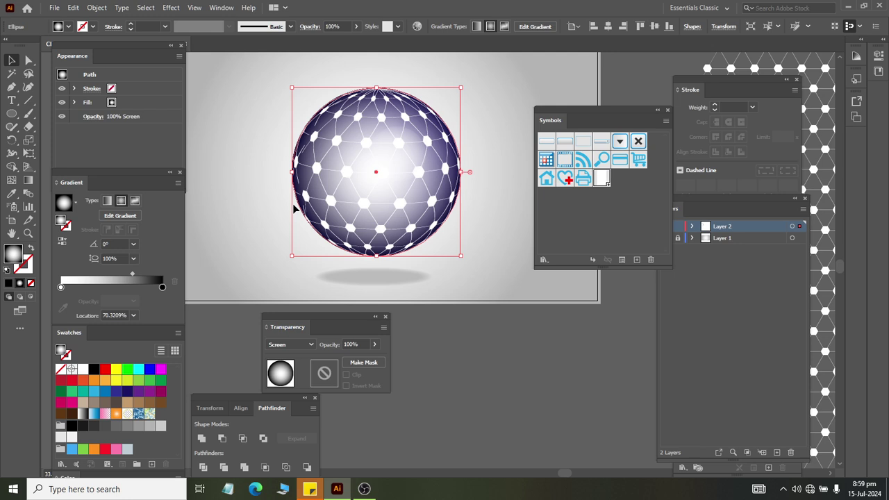
left_click(287, 344)
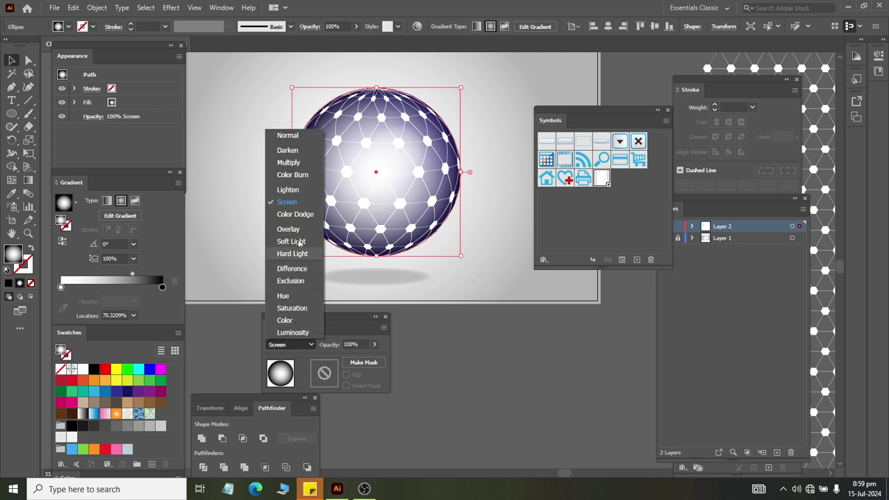
left_click(288, 136)
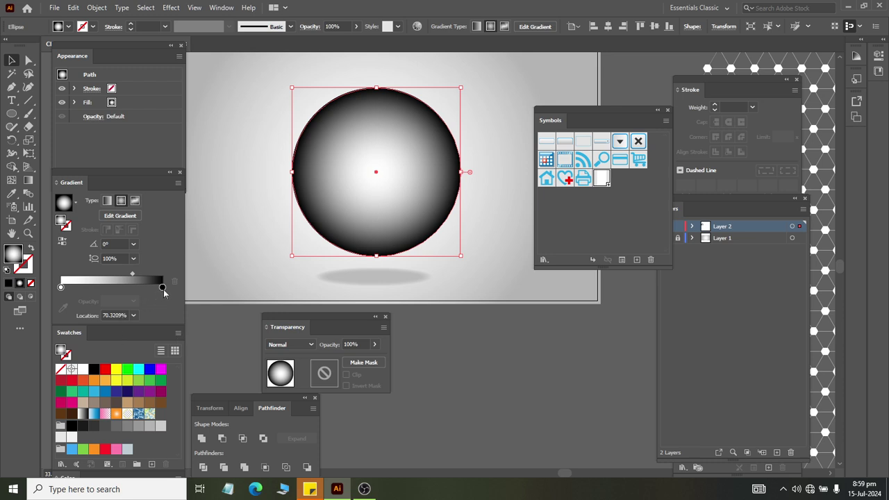
Move the black gradient stop to 0%, blend in Screen mode, and set midpoint near 82%.
mouse_move(162, 288)
left_mouse_down()
mouse_move(76, 288)
mouse_move(162, 287)
left_mouse_up()
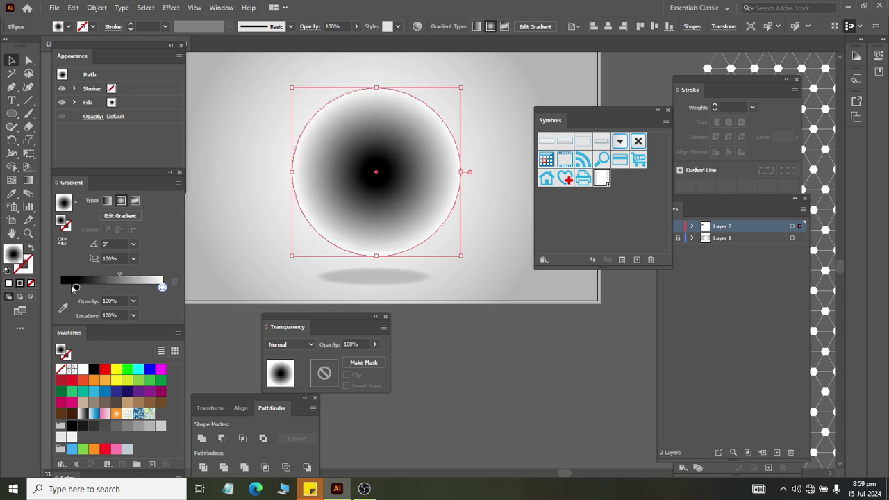
left_click_drag(76, 288, 61, 287)
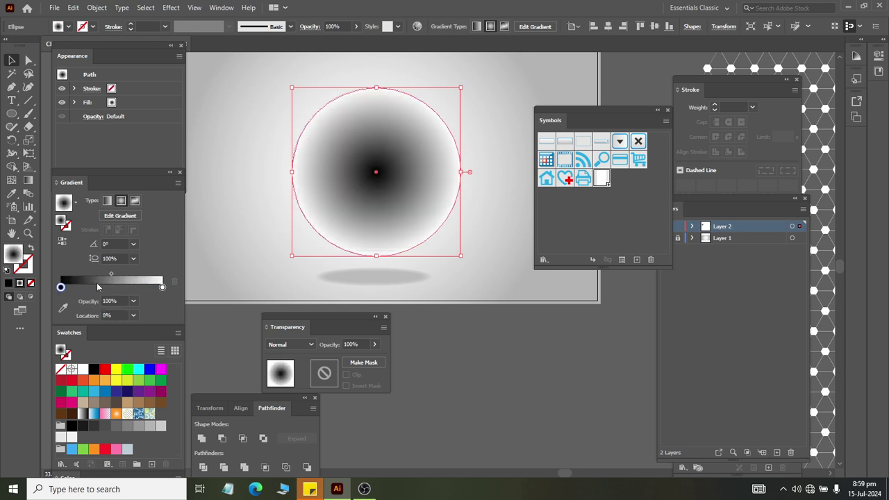
left_click(299, 345)
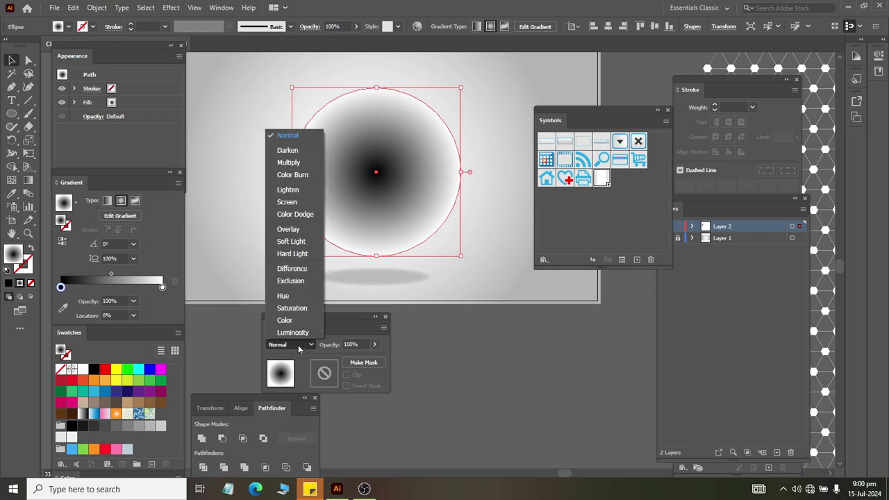
left_click(290, 201)
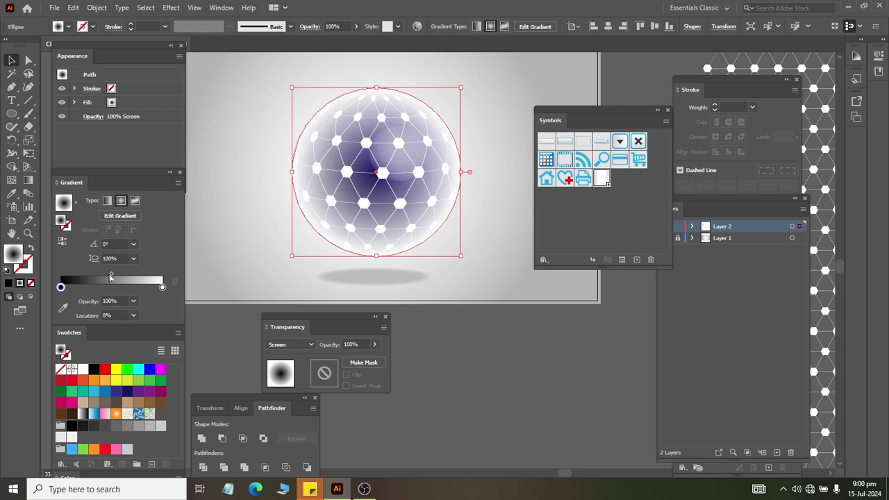
mouse_move(111, 274)
left_mouse_down()
mouse_move(97, 277)
mouse_move(136, 275)
left_mouse_up()
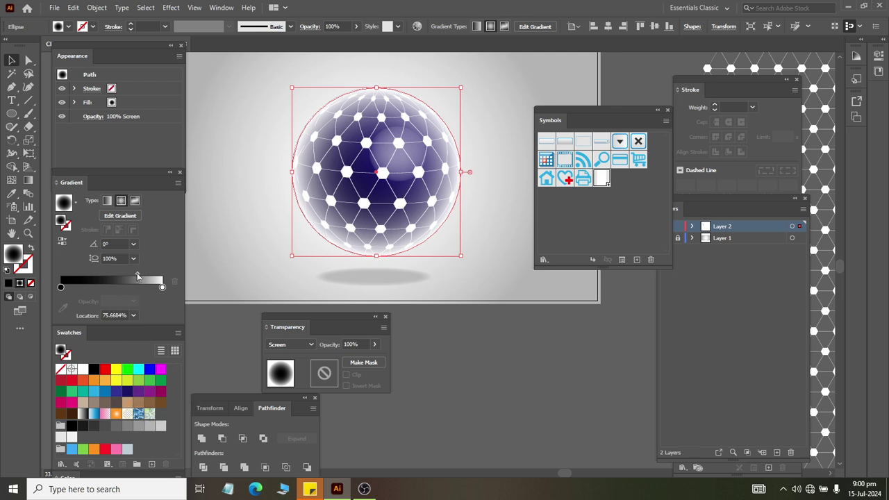
left_click_drag(138, 276, 144, 274)
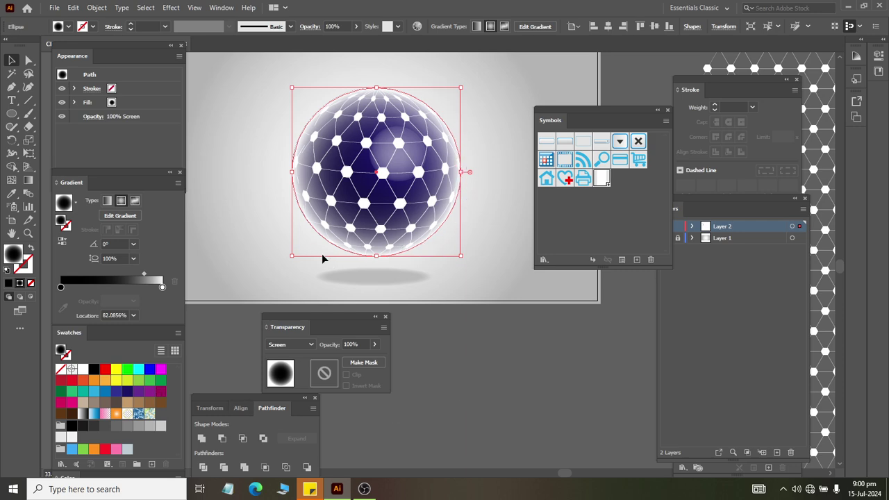
Preview the highlight over the globe, undoing an accidental move off it.
left_click(458, 401)
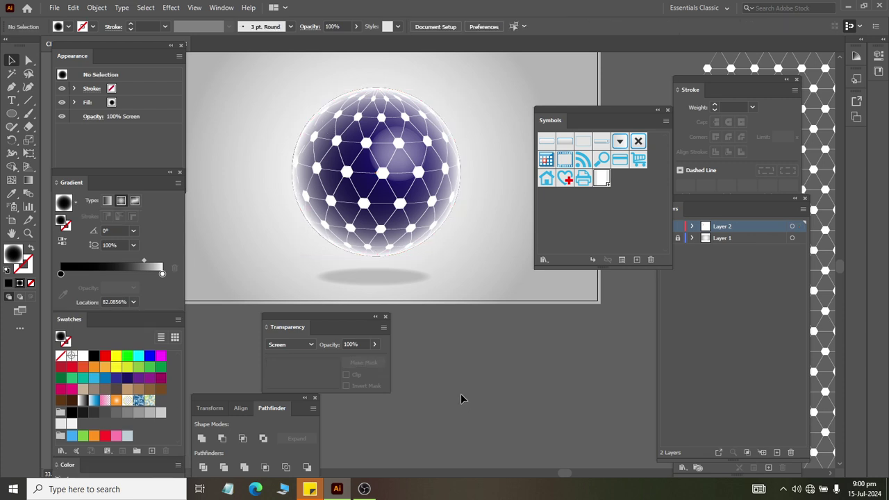
left_click_drag(369, 212, 468, 382)
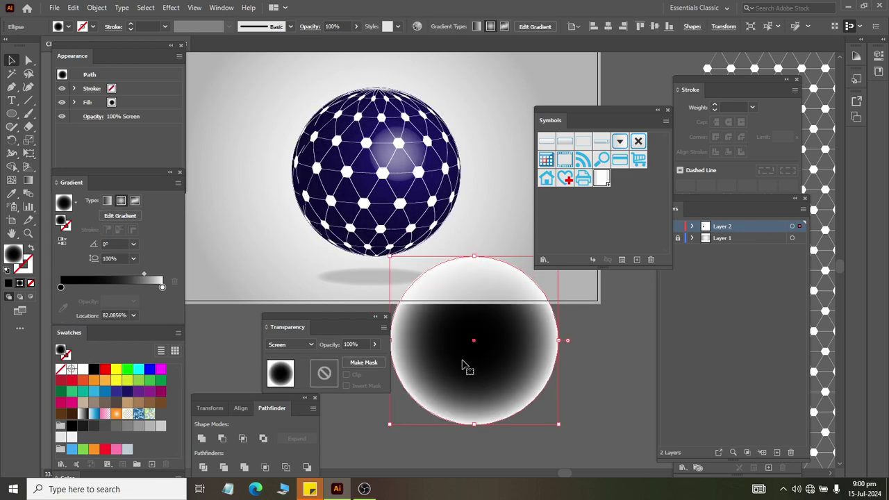
key("ctrl+z")
left_click(469, 391)
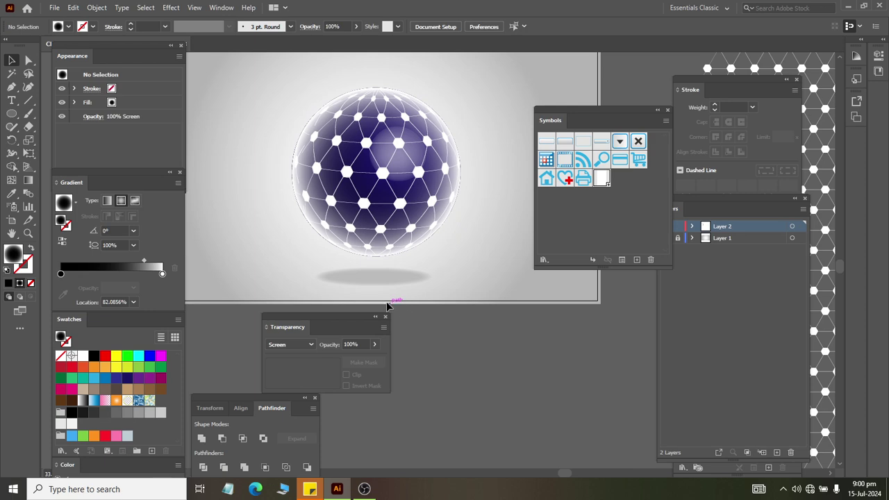
Raise the shadow ellipse's opacity to 99% and stretch it slightly wider.
left_click(373, 284)
left_click(358, 344)
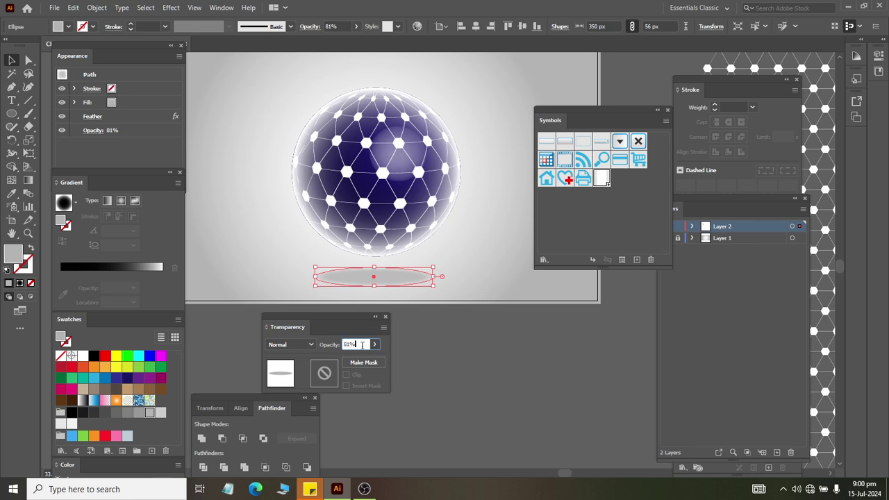
key("Up")
key("Up")
key("Up")
key("Up")
key("Up")
key("Up")
key("Up")
key("Up")
key("Up")
key("Up")
left_click_drag(374, 286, 374, 290)
left_click(452, 379)
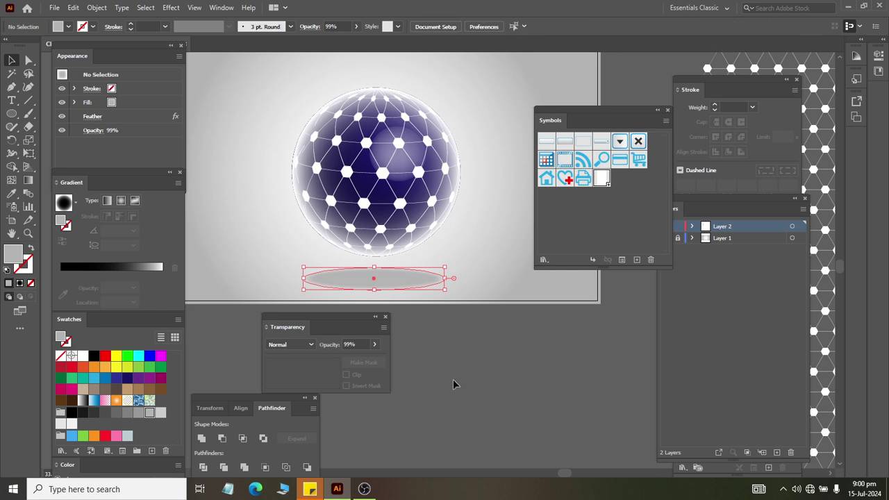
scroll(455, 374, "down", 2)
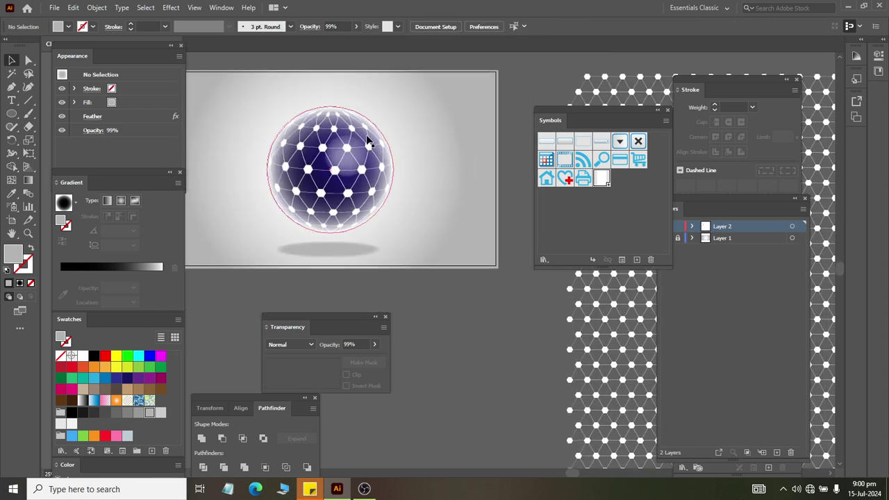
scroll(368, 105, "up", 1)
scroll(352, 116, "up", 2)
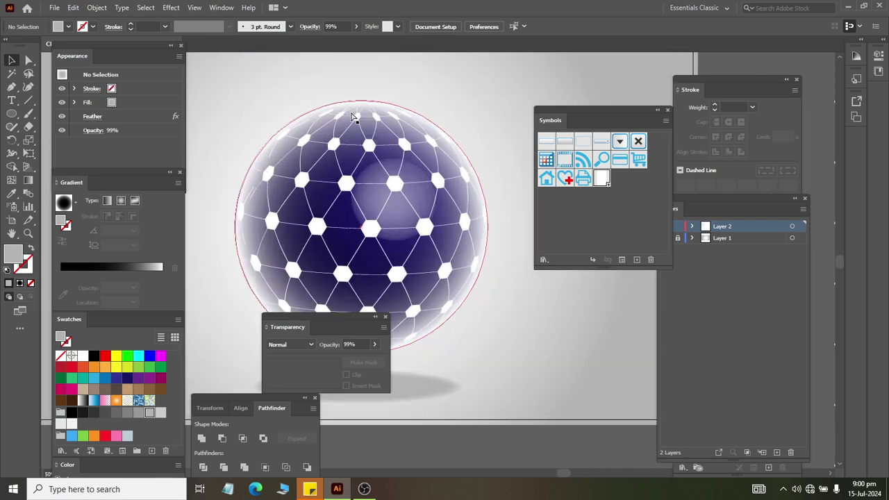
scroll(353, 117, "down", 1)
scroll(354, 116, "down", 2)
scroll(401, 101, "up", 1)
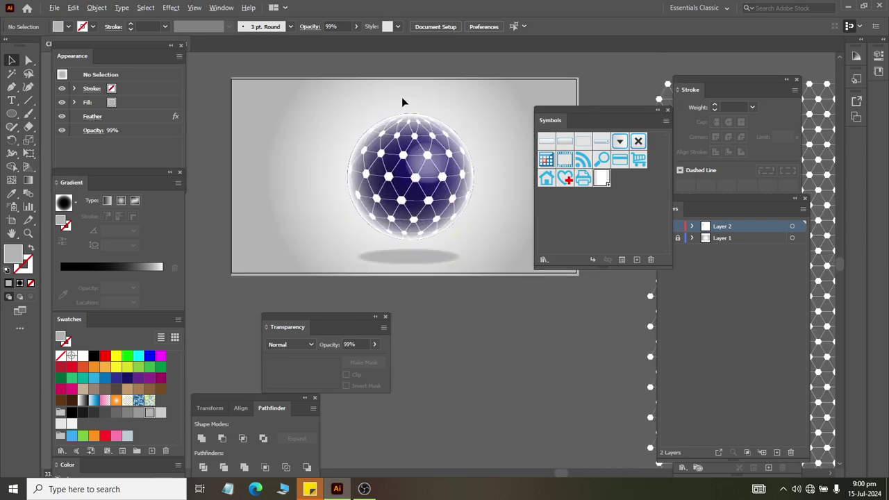
scroll(403, 101, "up", 1)
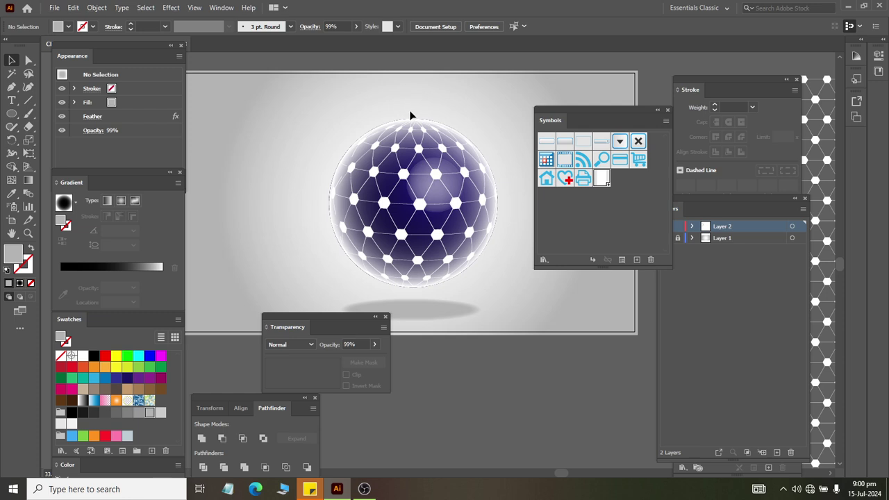